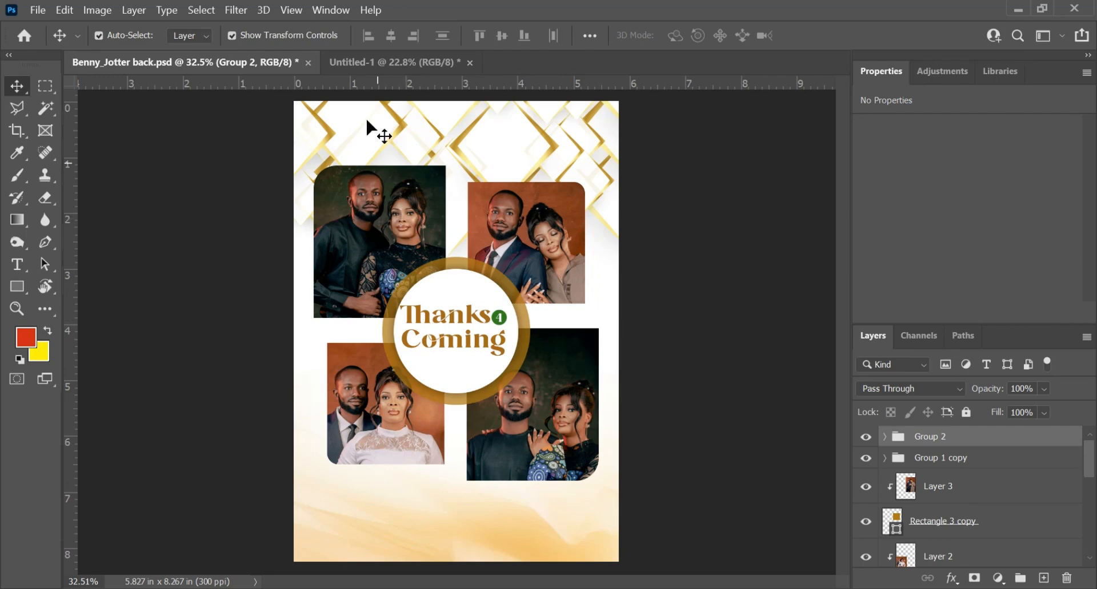
In the Untitled-1 document, show the Background, the petal-texture layer and the gold diamond pattern on Layer 1
left_click(361, 59)
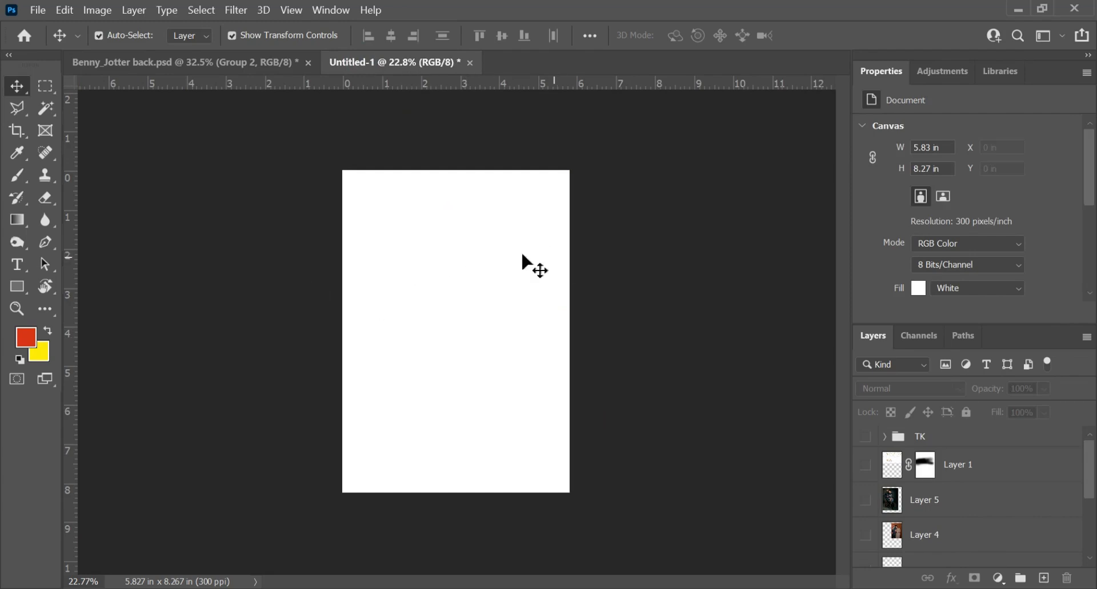
key("ctrl+plus")
key("ctrl+plus")
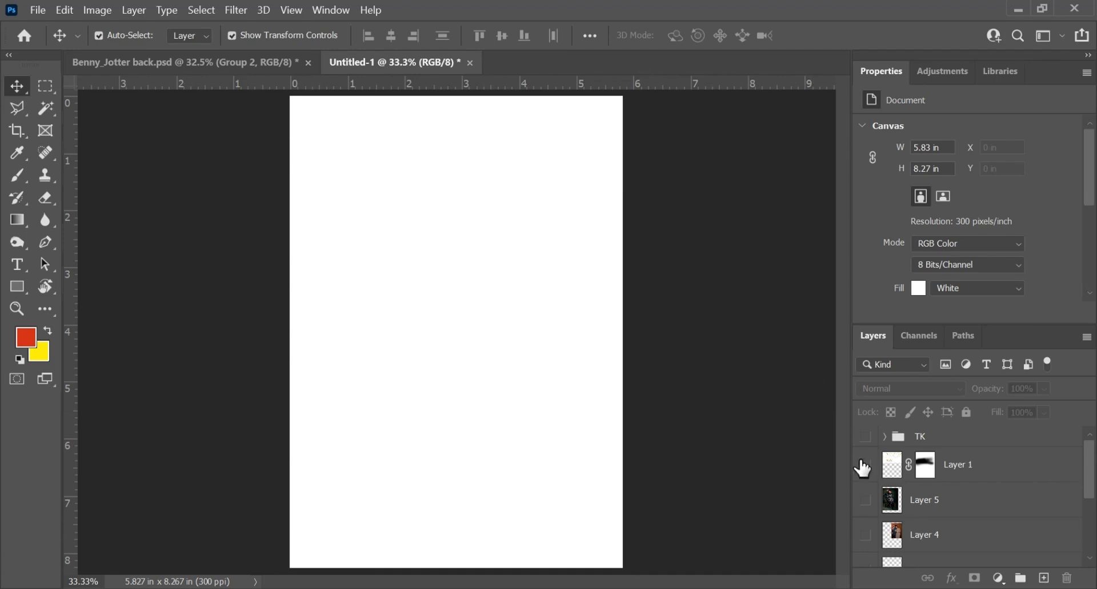
scroll(955, 495, "down", 5)
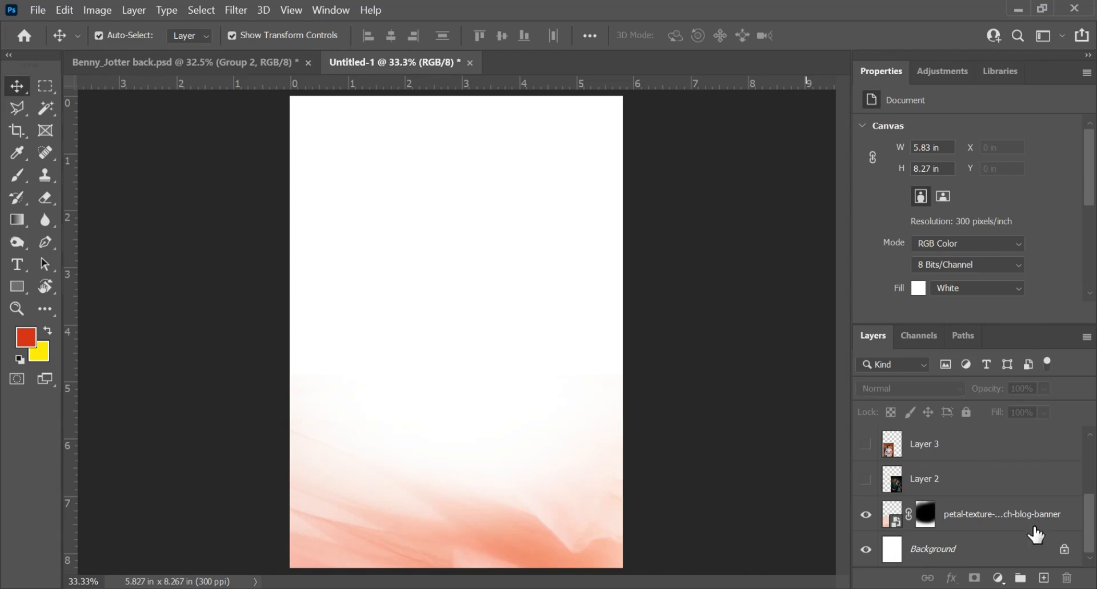
scroll(891, 486, "up", 4)
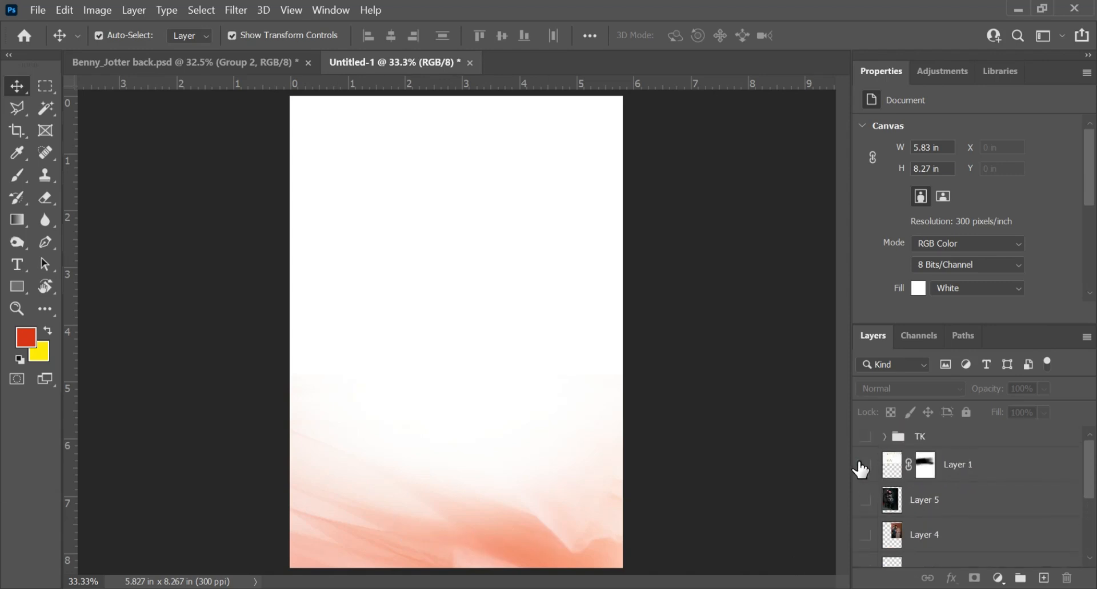
left_click(865, 465)
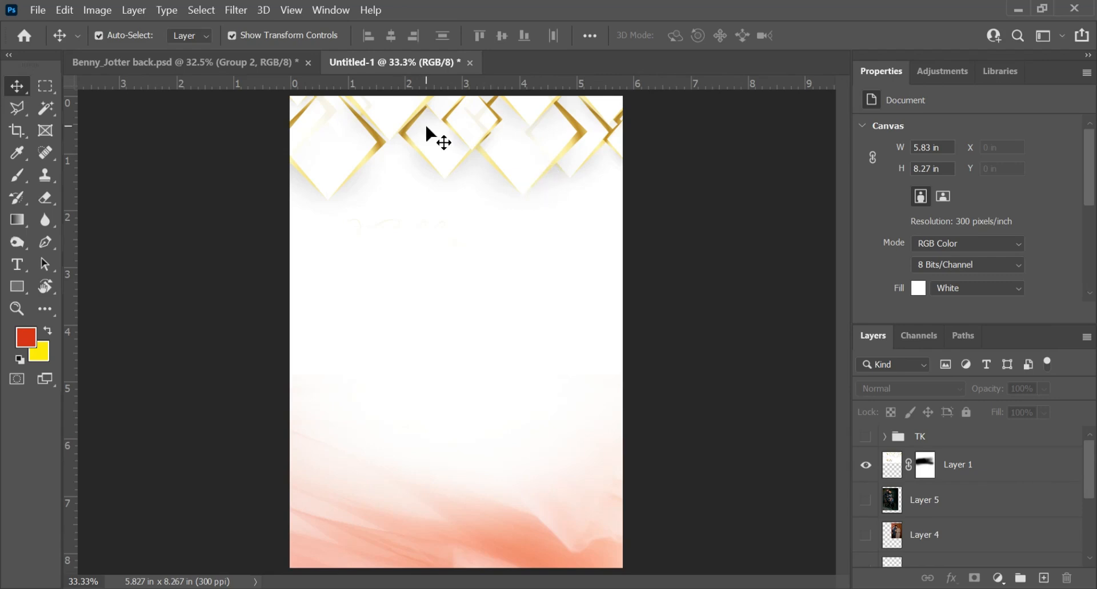
Move the gold diamond pattern on Layer 1 down the canvas to X -2.14 in, Y 0 in
left_click(466, 135)
scroll(466, 183, "down", 3)
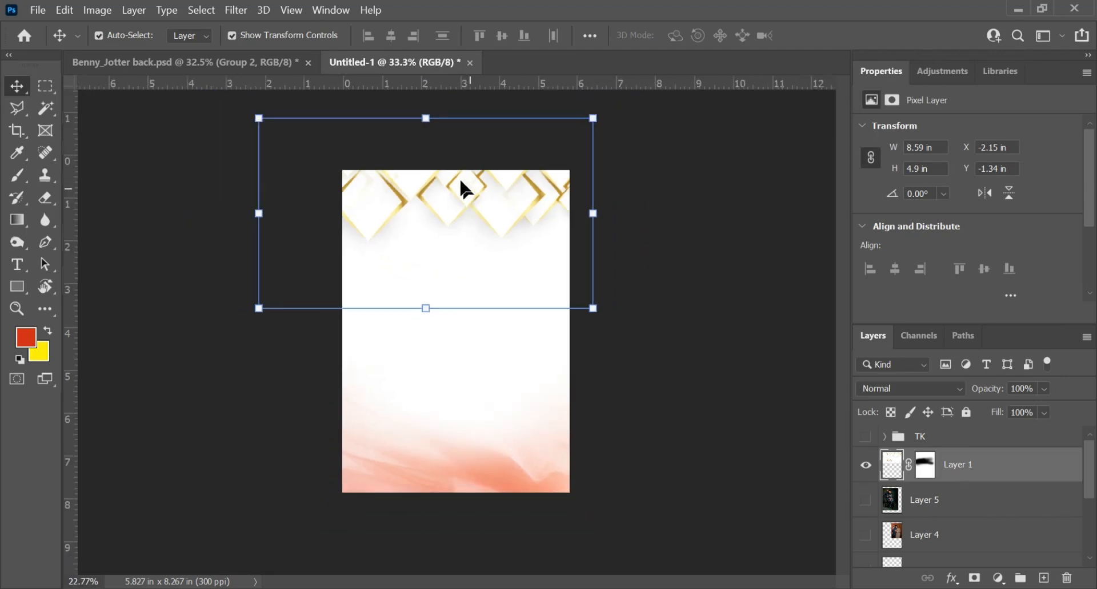
left_click_drag(450, 186, 464, 226)
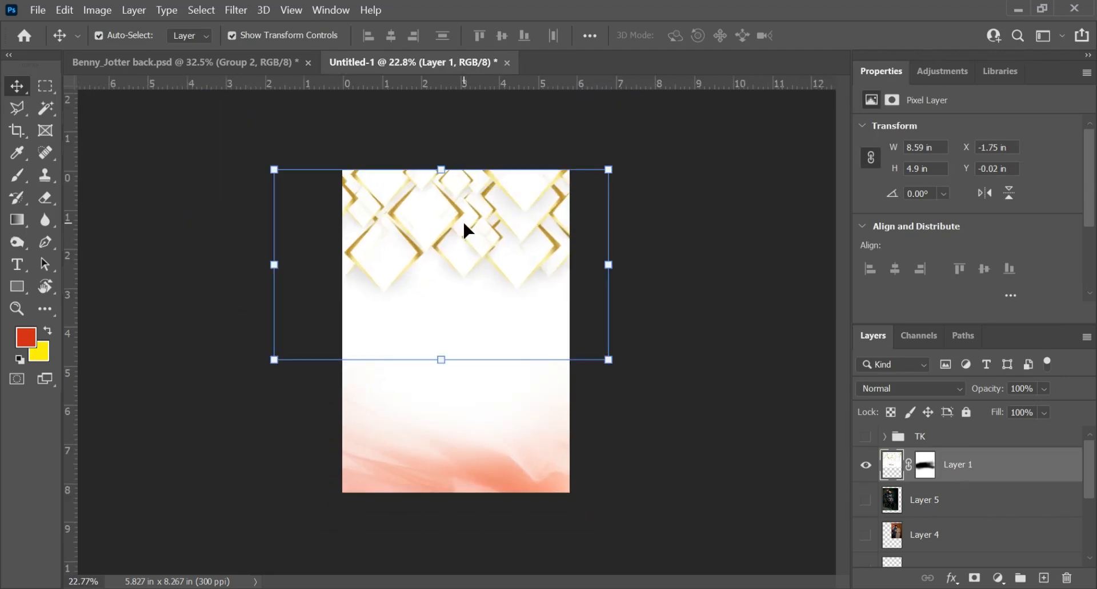
scroll(460, 194, "up", 1)
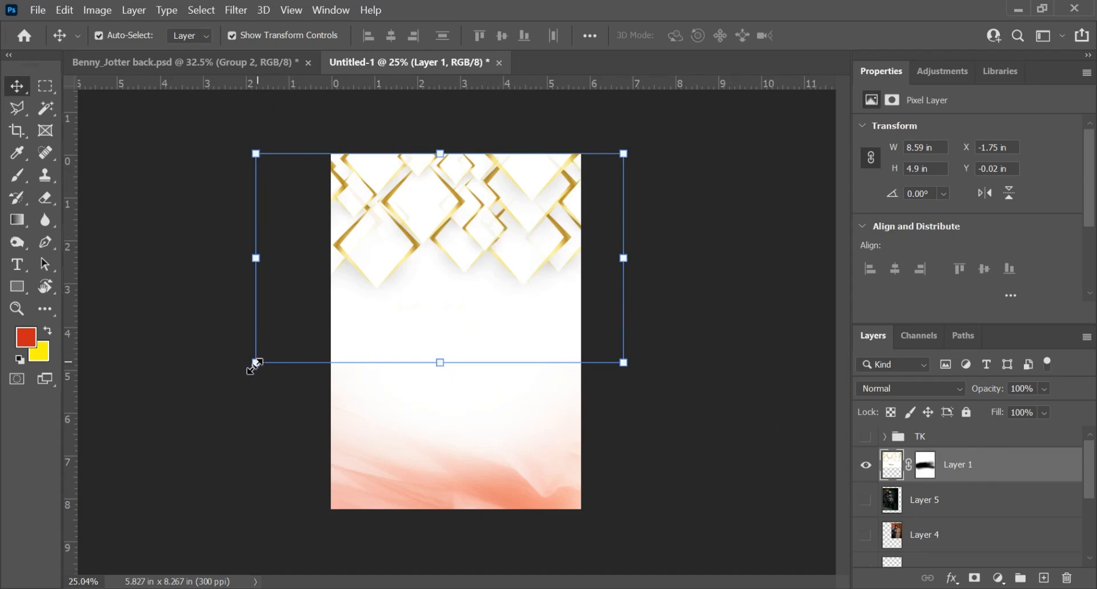
left_click_drag(257, 363, 283, 347)
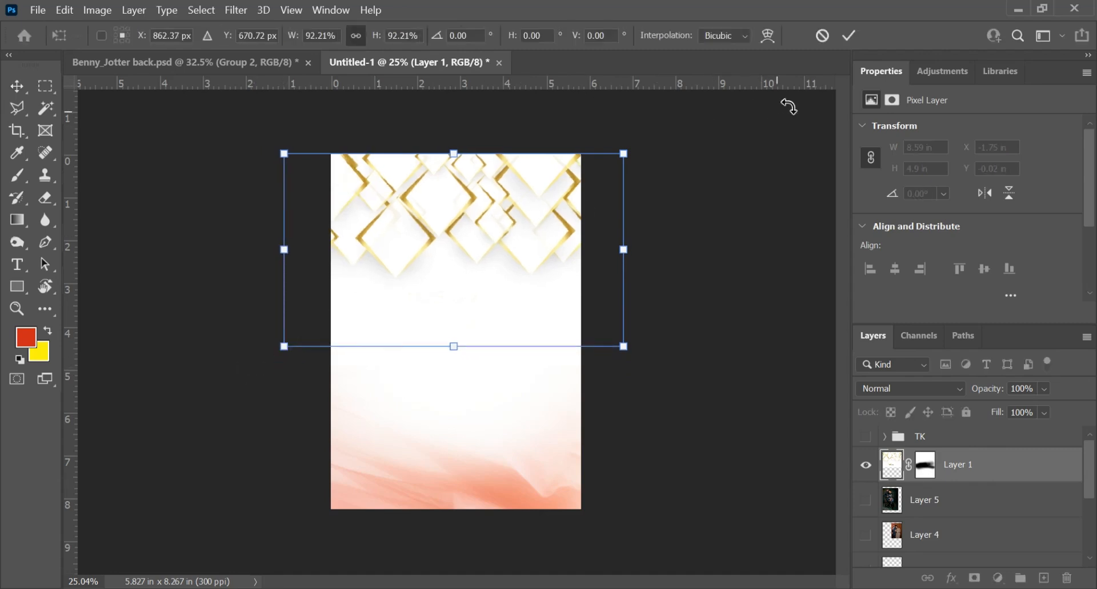
left_click(820, 36)
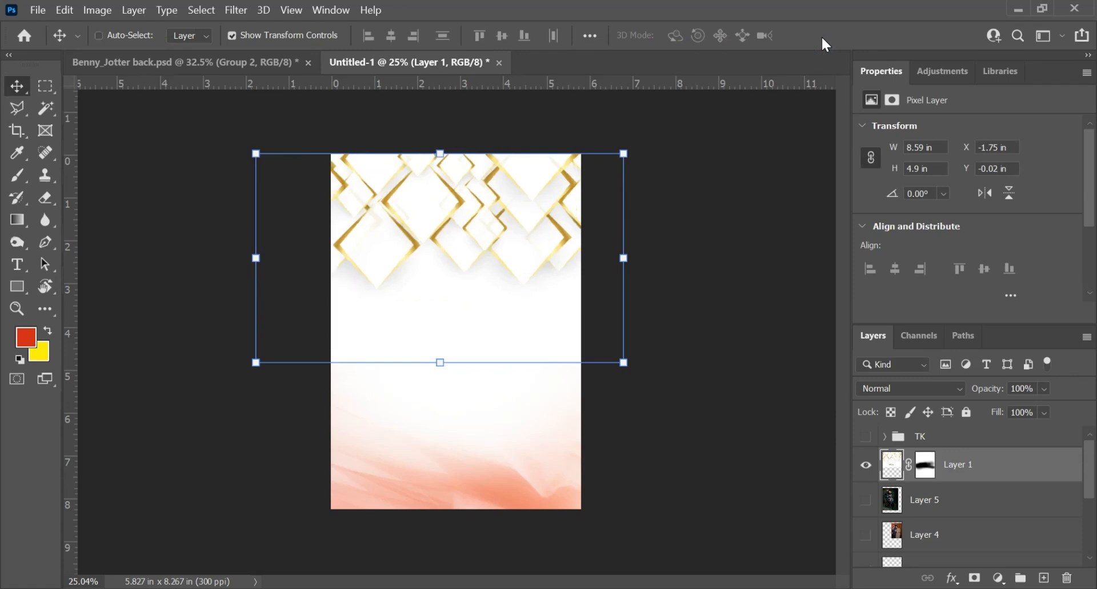
left_click_drag(506, 197, 510, 259)
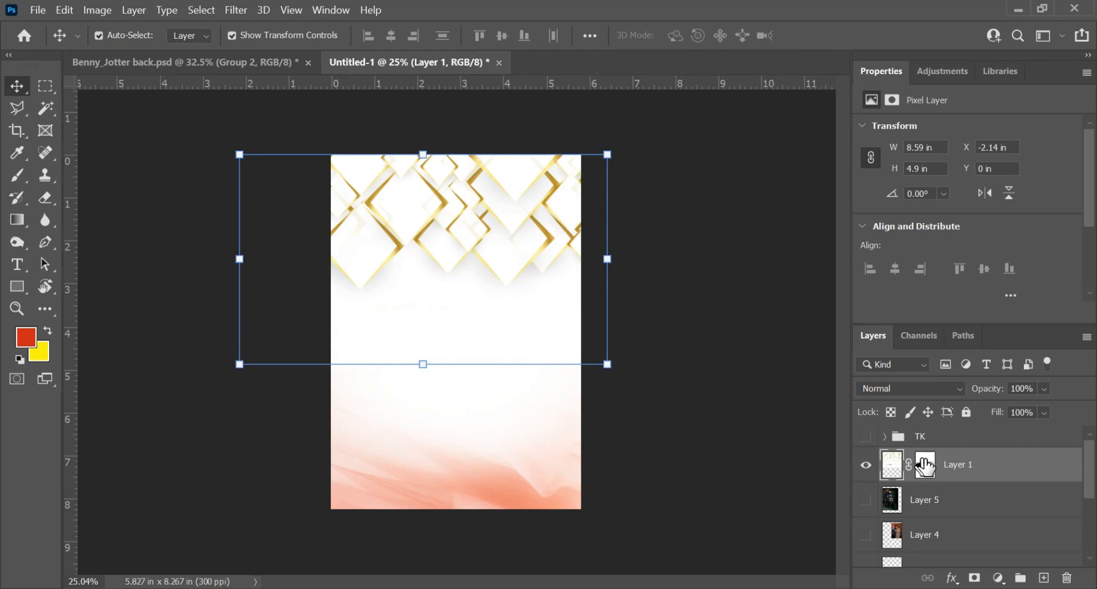
Delete Layer 1's existing layer mask and add a new blank layer mask to it
right_click(924, 473)
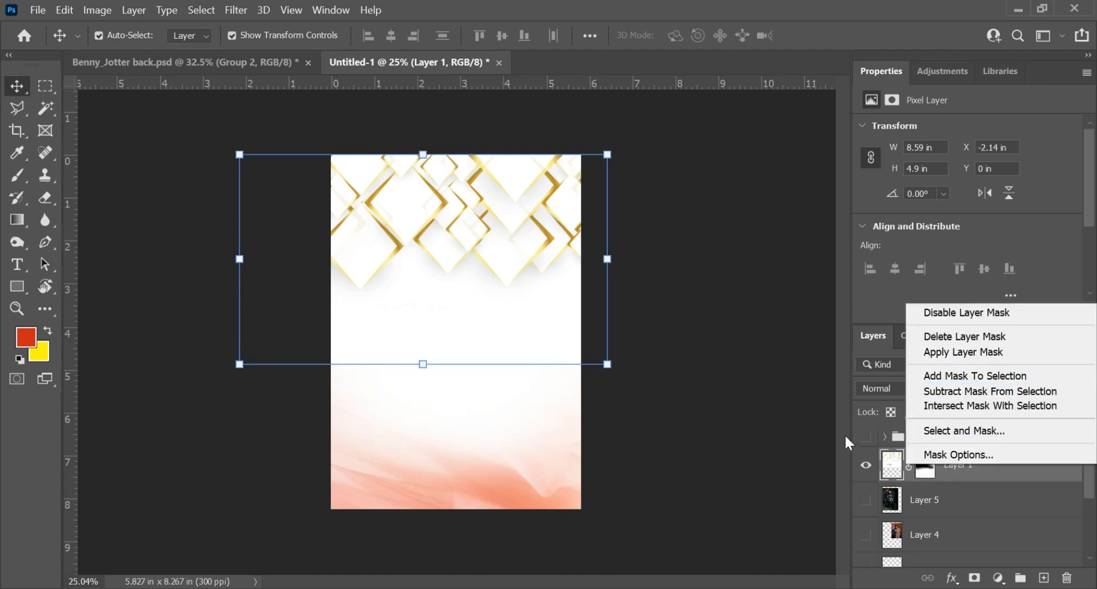
left_click(966, 337)
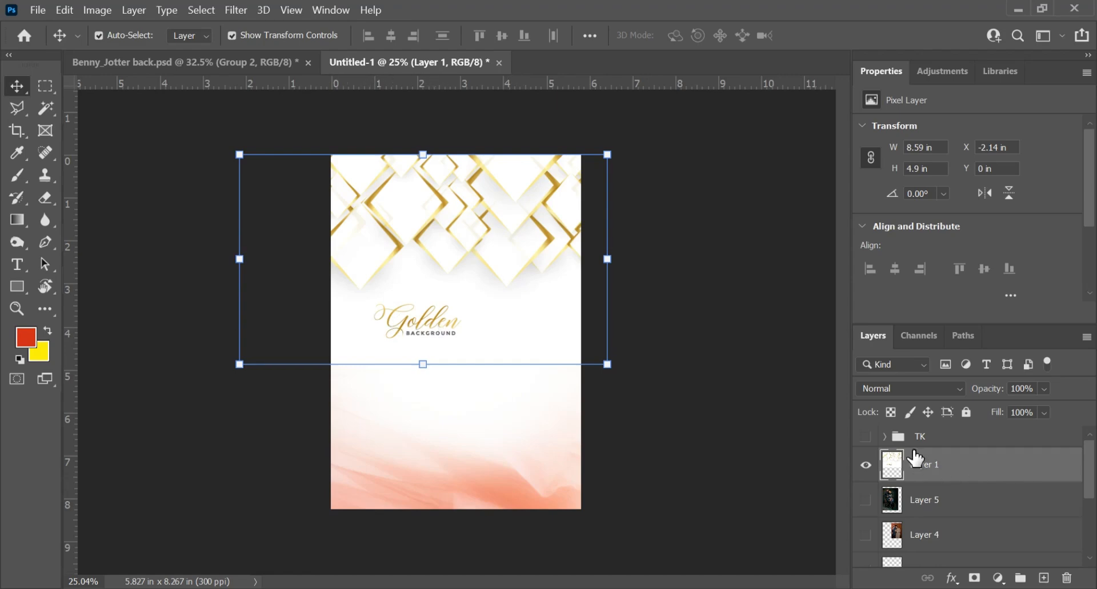
right_click(948, 460)
key("Escape")
left_click(975, 579)
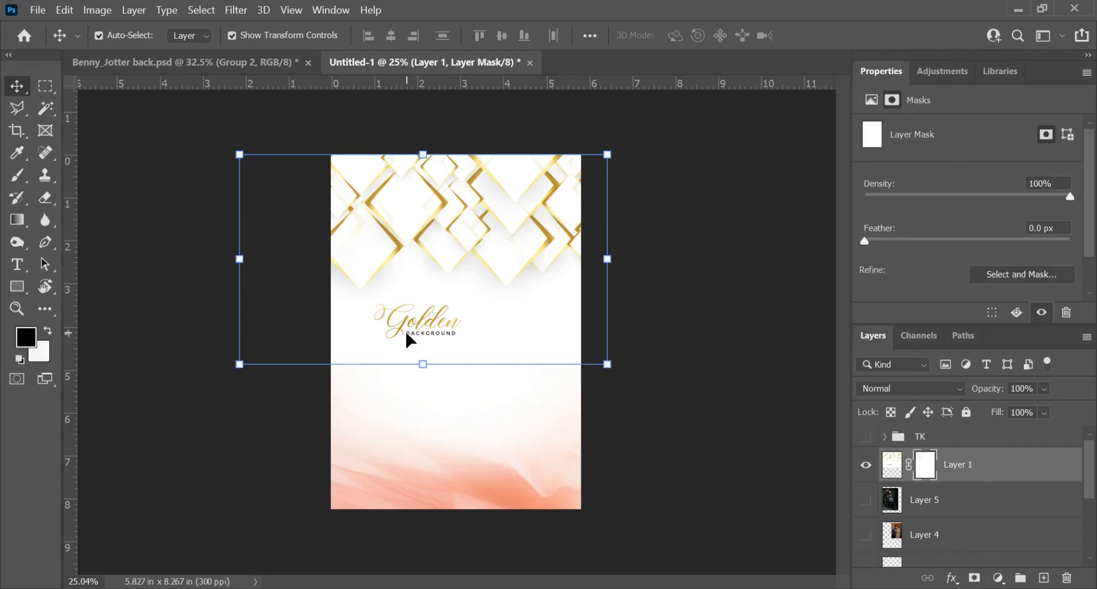
Paint black on Layer 1's mask with a soft 1000 px brush to hide the "Golden Background" lettering
key("b")
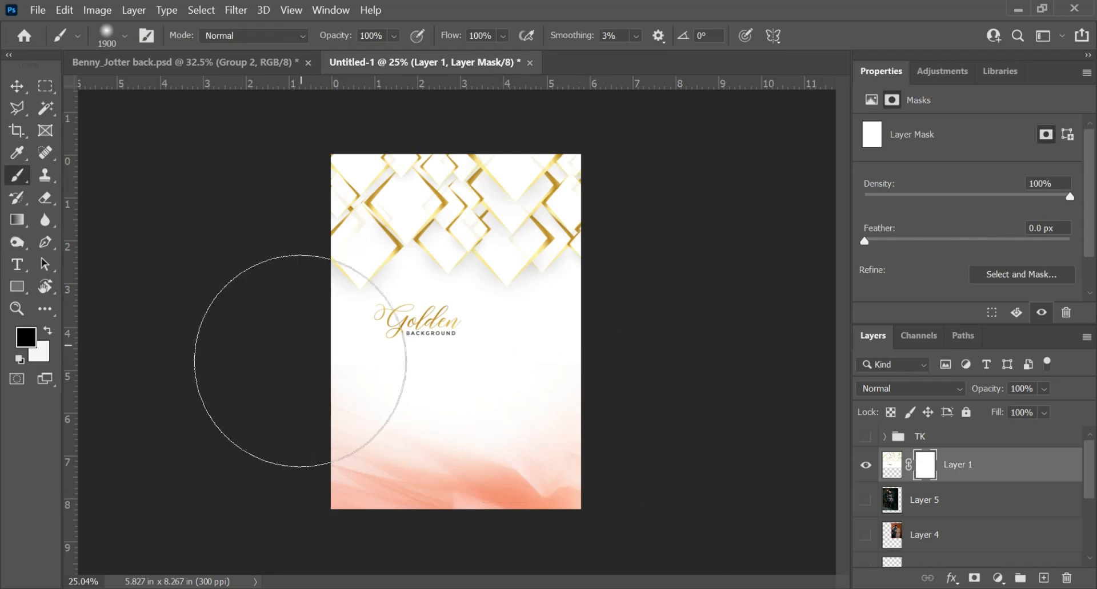
key("bracketleft")
key("bracketleft")
key("bracketleft")
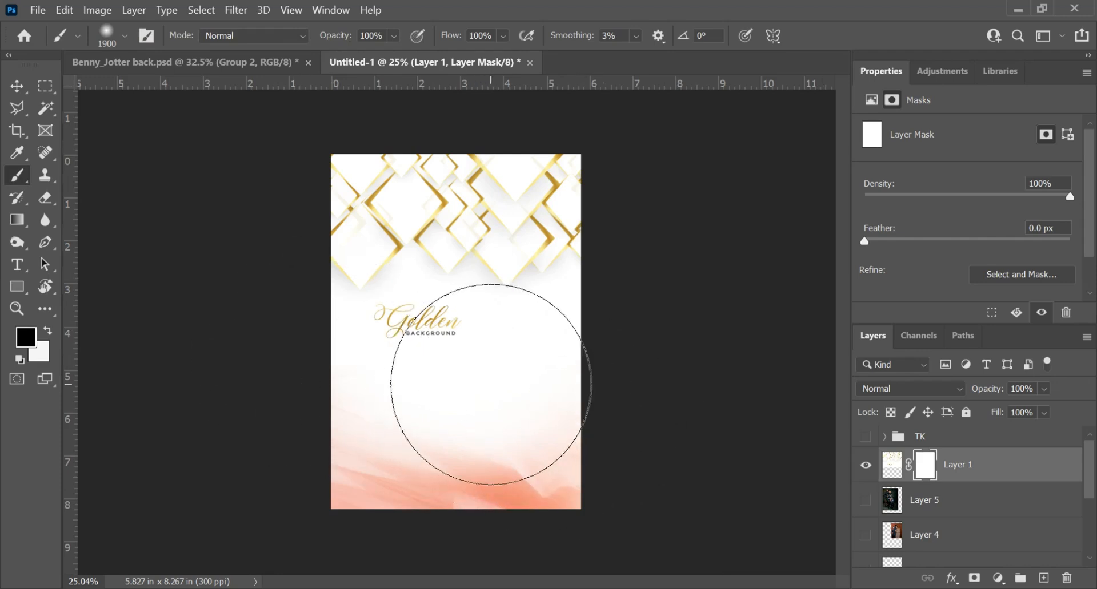
key("bracketleft")
key("bracketleft")
key("bracketleft")
key("bracketleft")
key("bracketleft")
key("bracketleft")
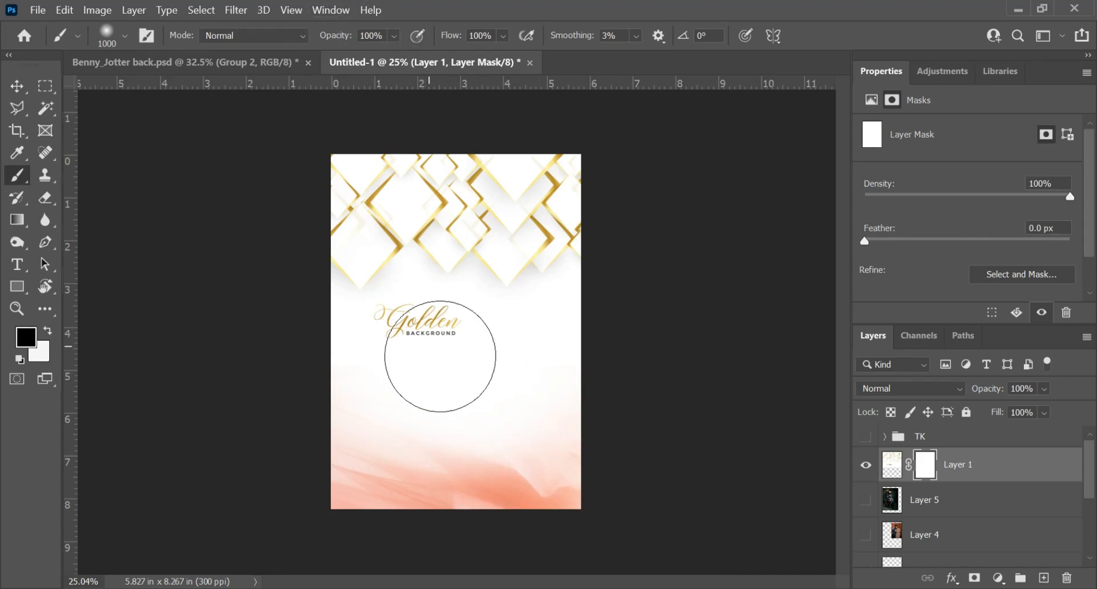
mouse_move(453, 355)
left_mouse_down()
mouse_move(409, 370)
mouse_move(421, 355)
mouse_move(367, 353)
mouse_move(521, 362)
mouse_move(504, 391)
left_mouse_up()
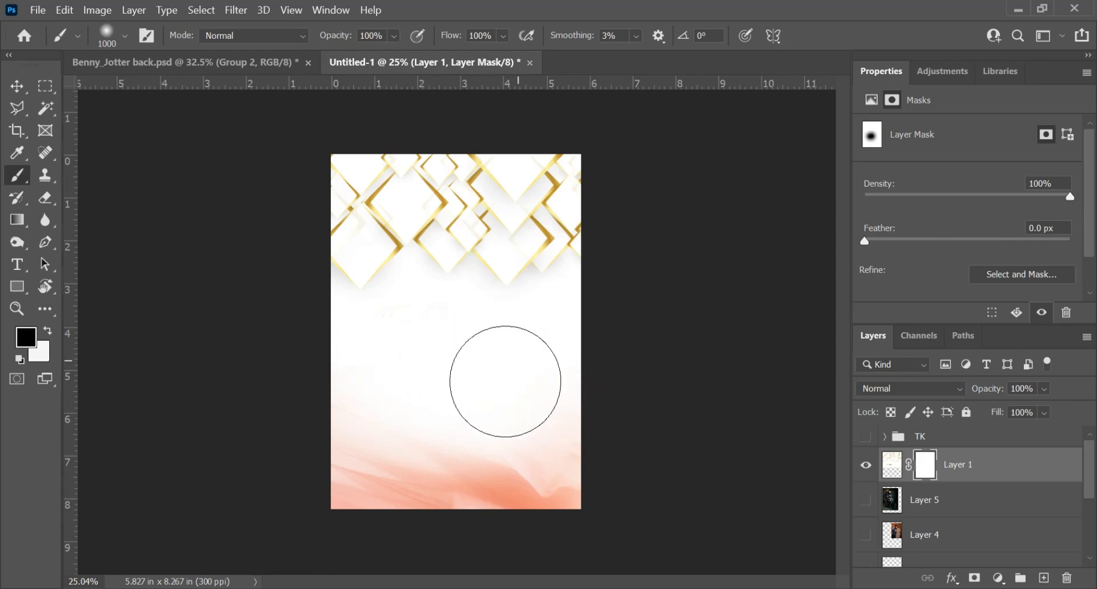
Set the brush opacity to 21% and flow to 61%, and softly paint the mask along the pattern's lower edge
mouse_move(394, 35)
left_mouse_down()
mouse_move(387, 54)
mouse_move(361, 55)
left_mouse_up()
left_click(338, 299)
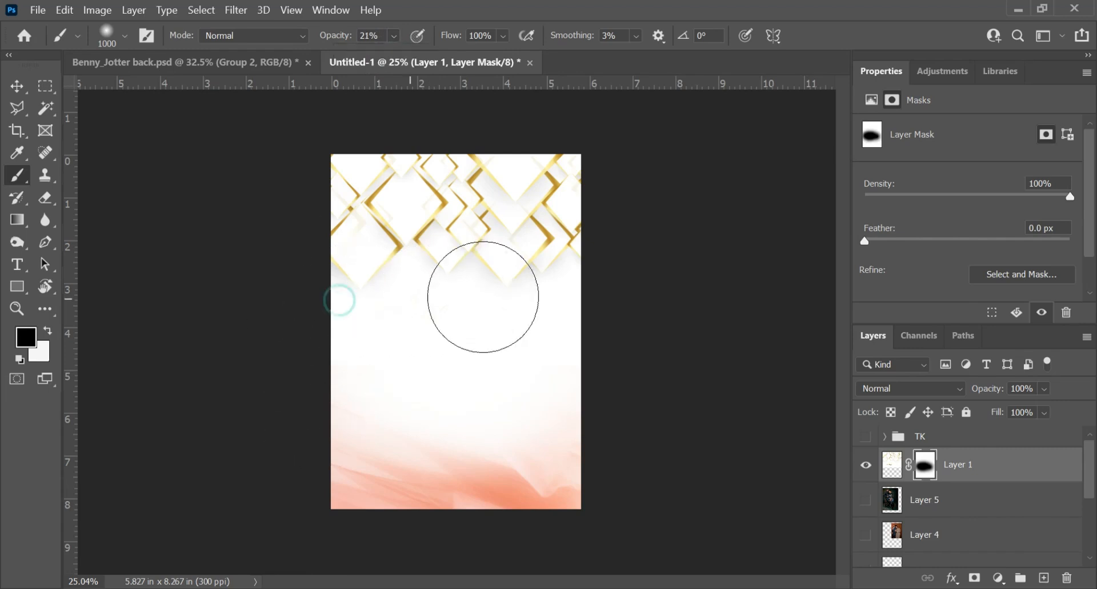
left_click(606, 277)
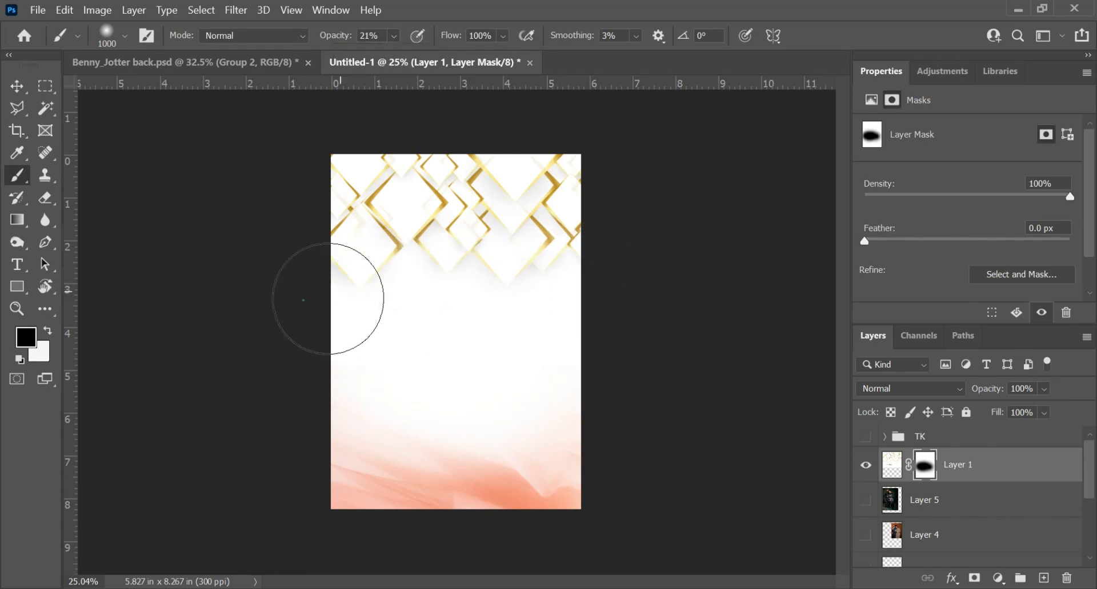
left_click(503, 35)
left_click(507, 50)
left_click(572, 258)
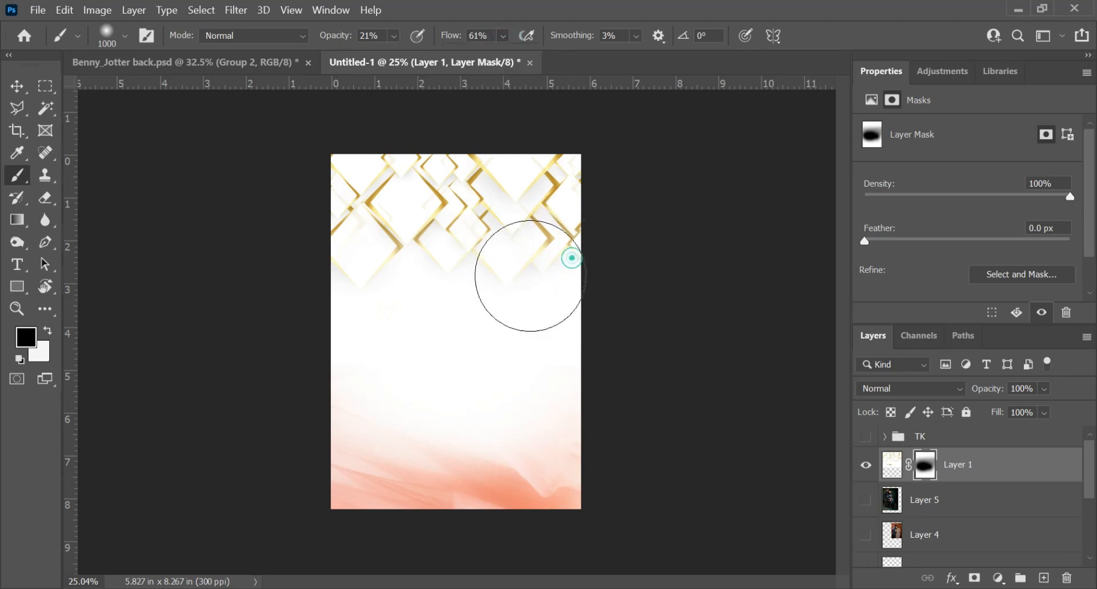
left_click_drag(488, 276, 348, 285)
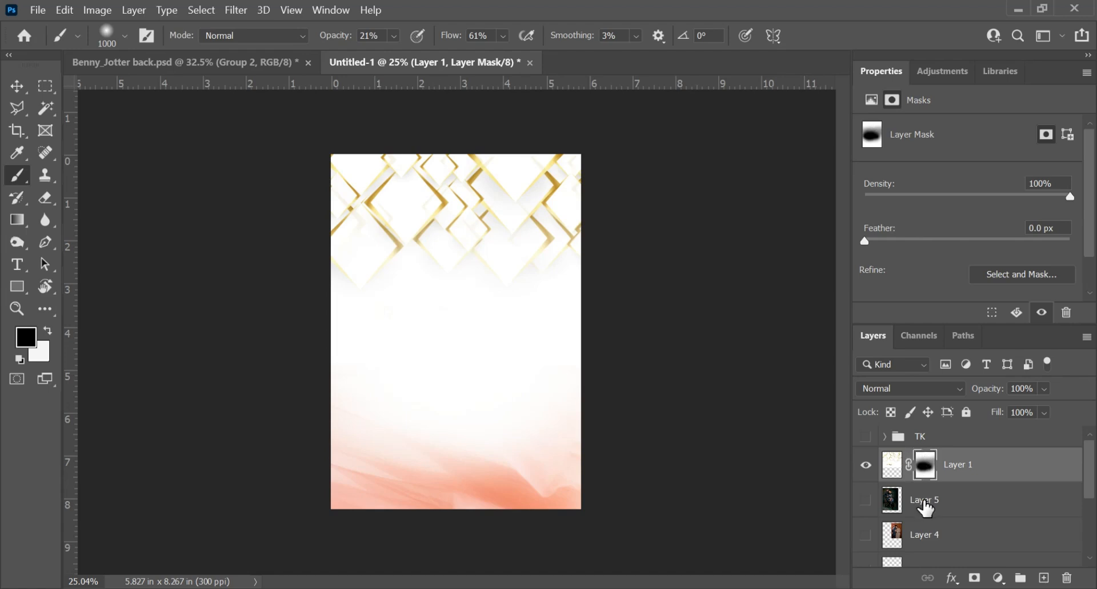
Undo the mask painting and mask replacement on Layer 1, keeping its original mask and redoing the pattern's move
key("ctrl+z")
key("ctrl+z")
key("ctrl+z")
key("ctrl+z")
key("ctrl+z")
key("ctrl+z")
key("ctrl+z")
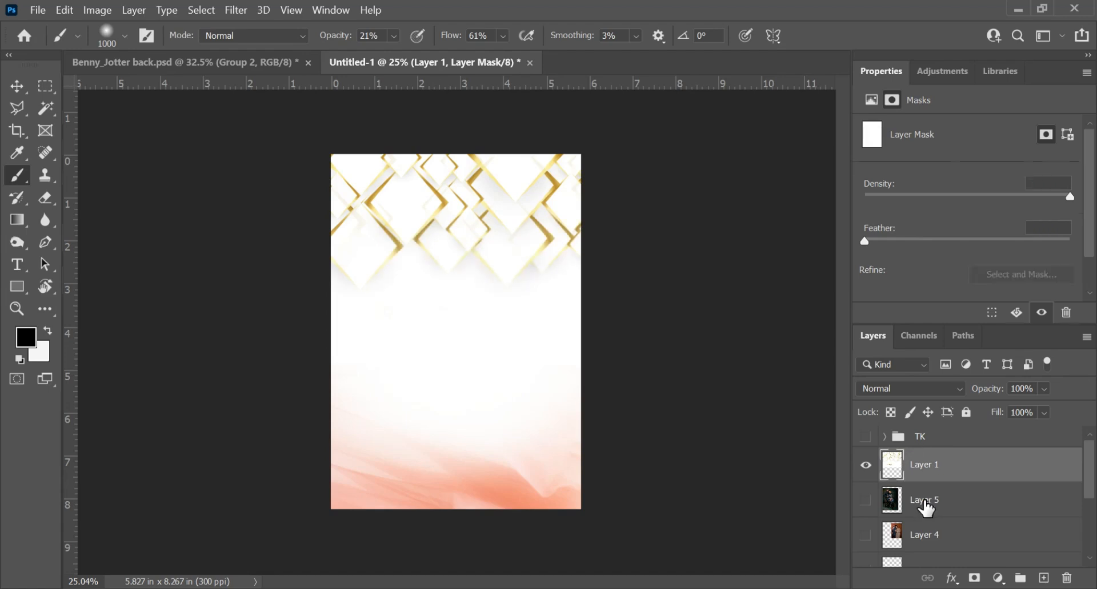
key("ctrl+shift+z")
key("ctrl+shift+z")
key("ctrl+shift+z")
key("ctrl+shift+z")
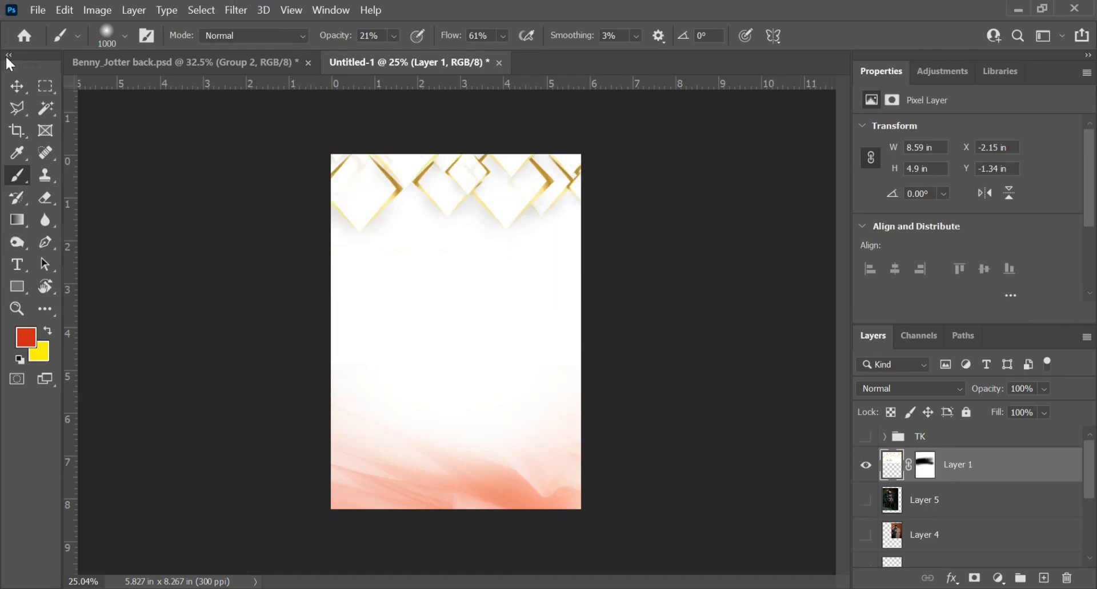
left_click(38, 12)
mouse_move(57, 9)
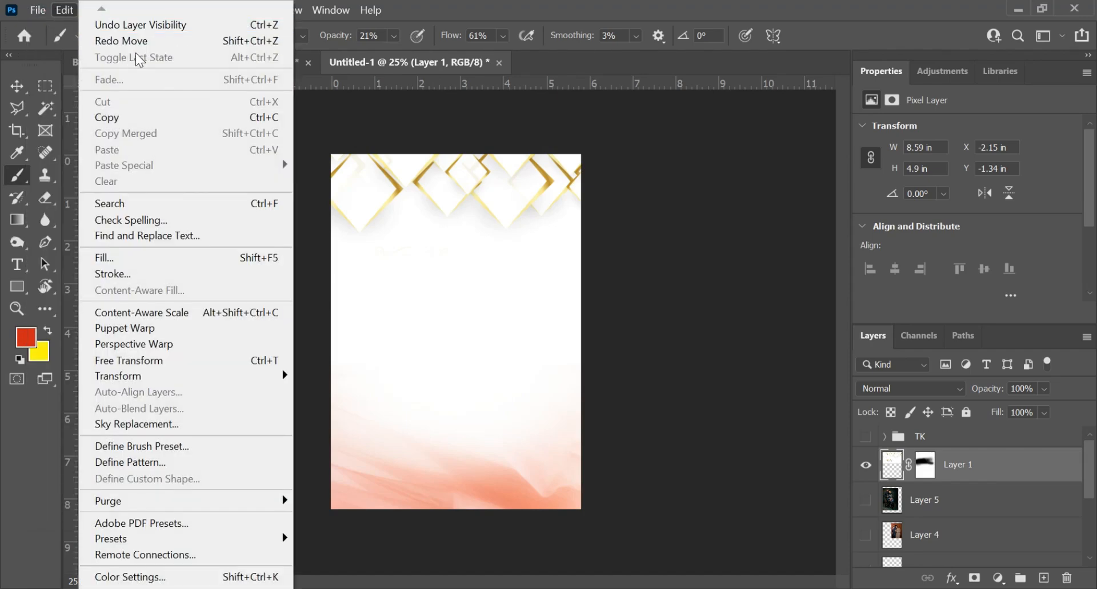
left_click(121, 41)
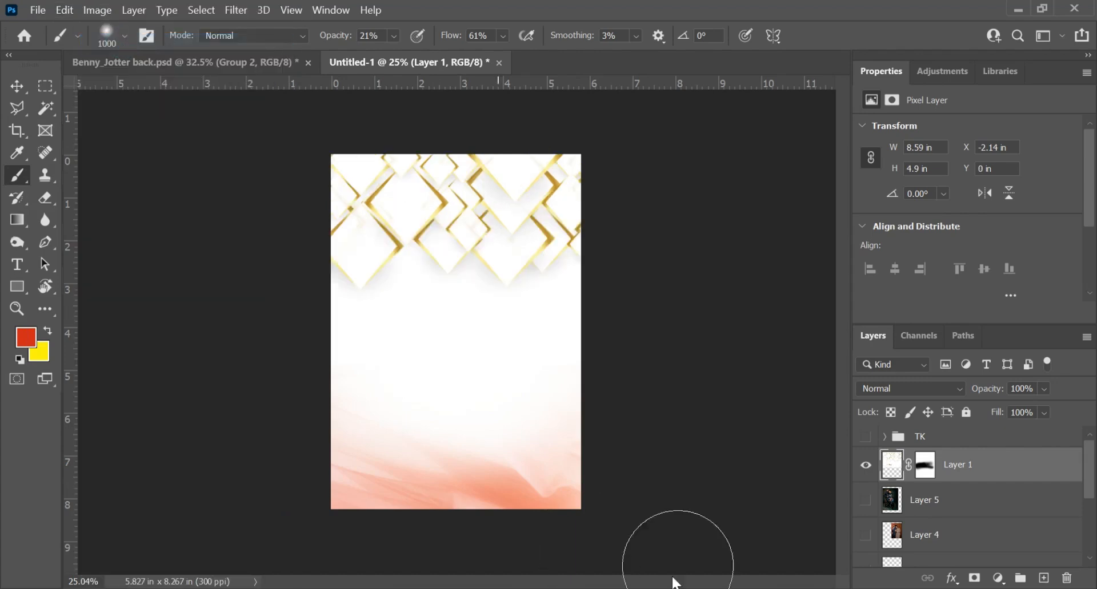
Shift the gold pattern to the right along the canvas's upper edge to X -0.26 in, Y 0 in, and deselect it
key("ctrl")
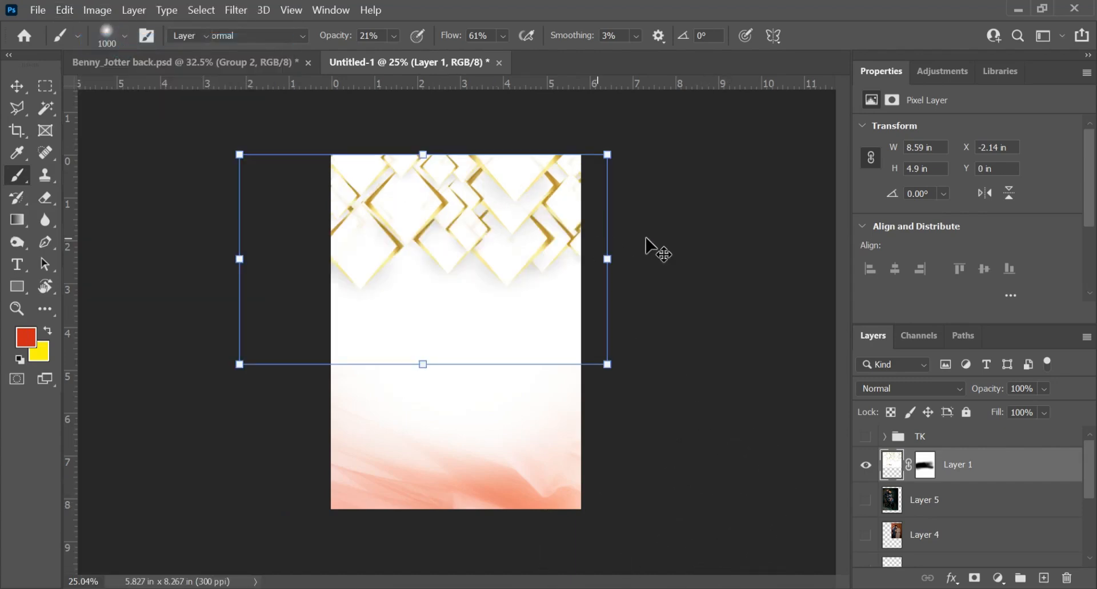
key("v")
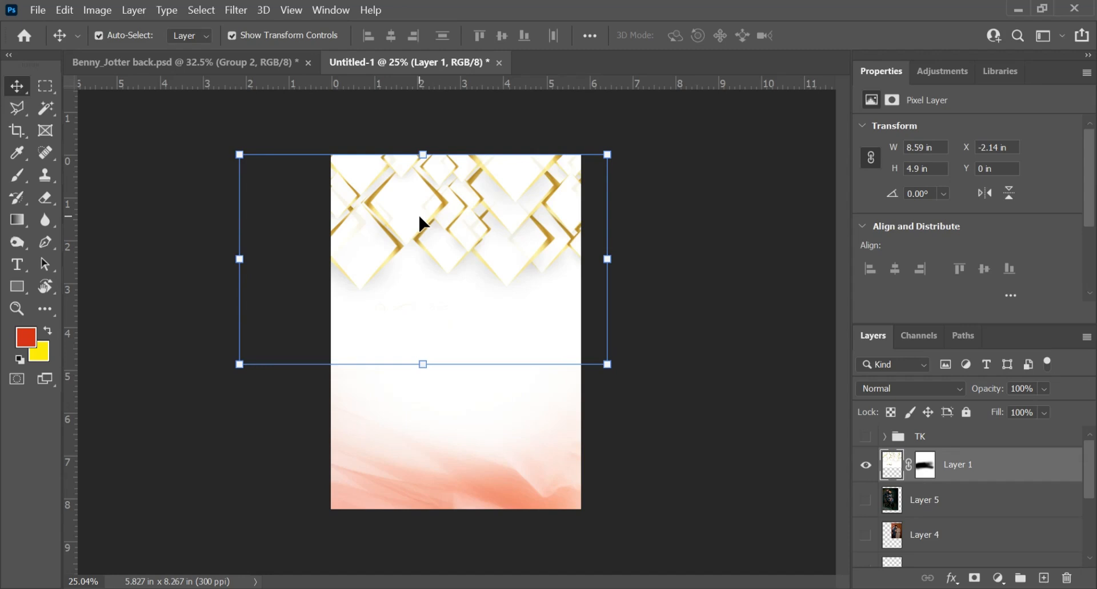
left_click_drag(416, 220, 423, 199)
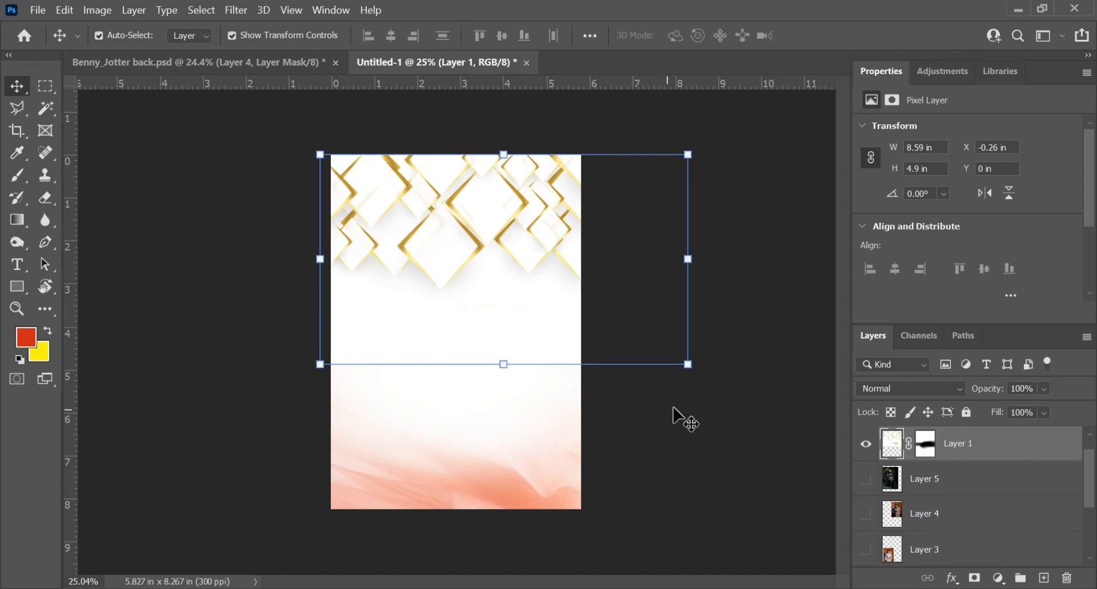
left_click(678, 432)
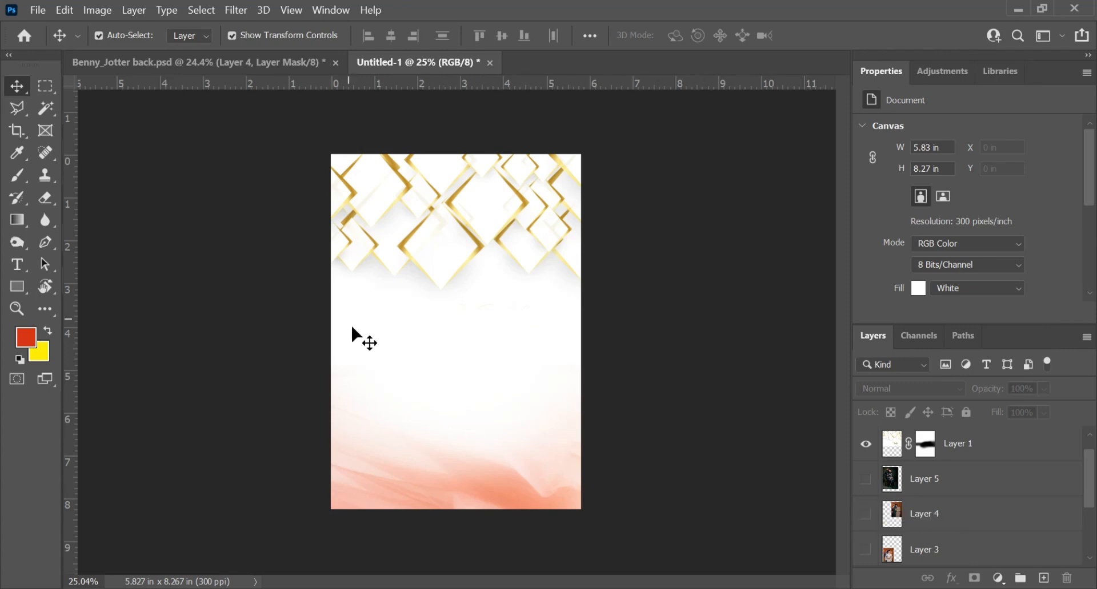
Draw a red rectangle shape about 2.46 in wide and 3.98 in high over the upper-left part of the page
left_click(17, 286)
left_click(66, 285)
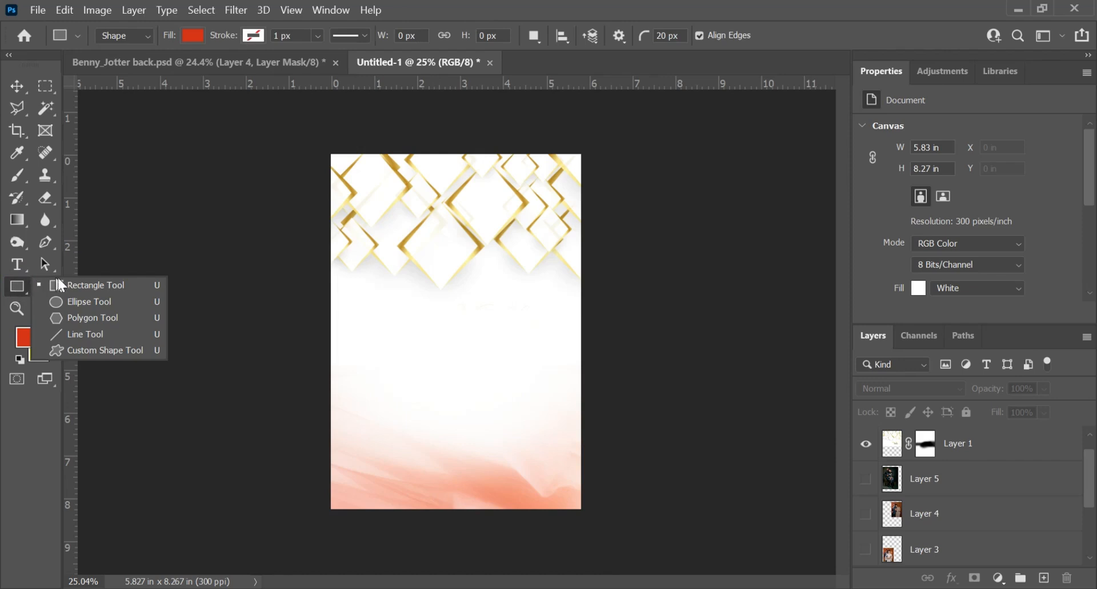
left_click(22, 285)
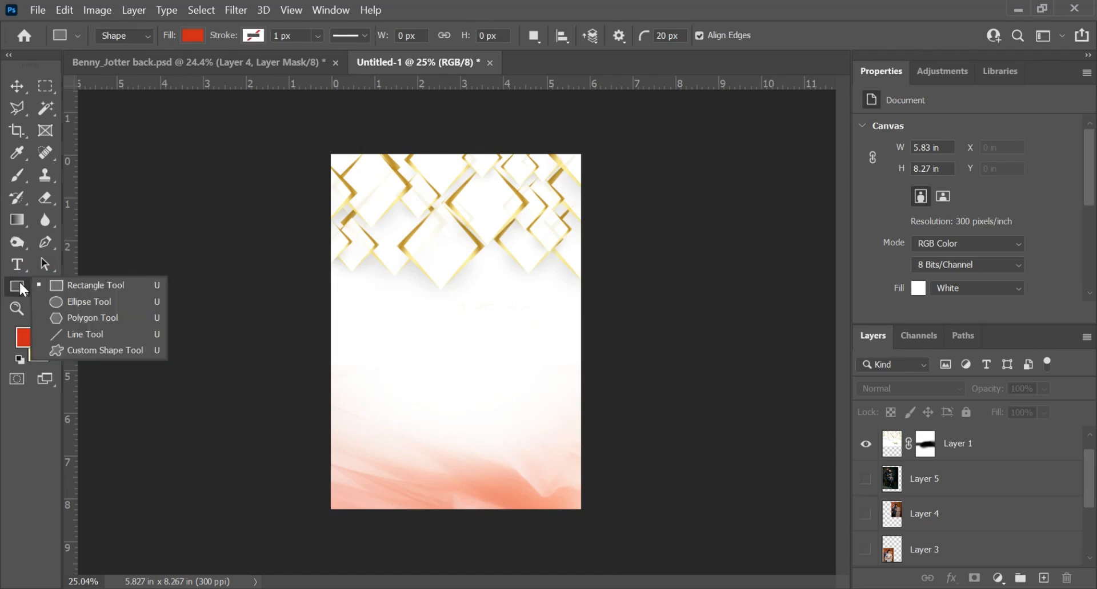
left_click(88, 284)
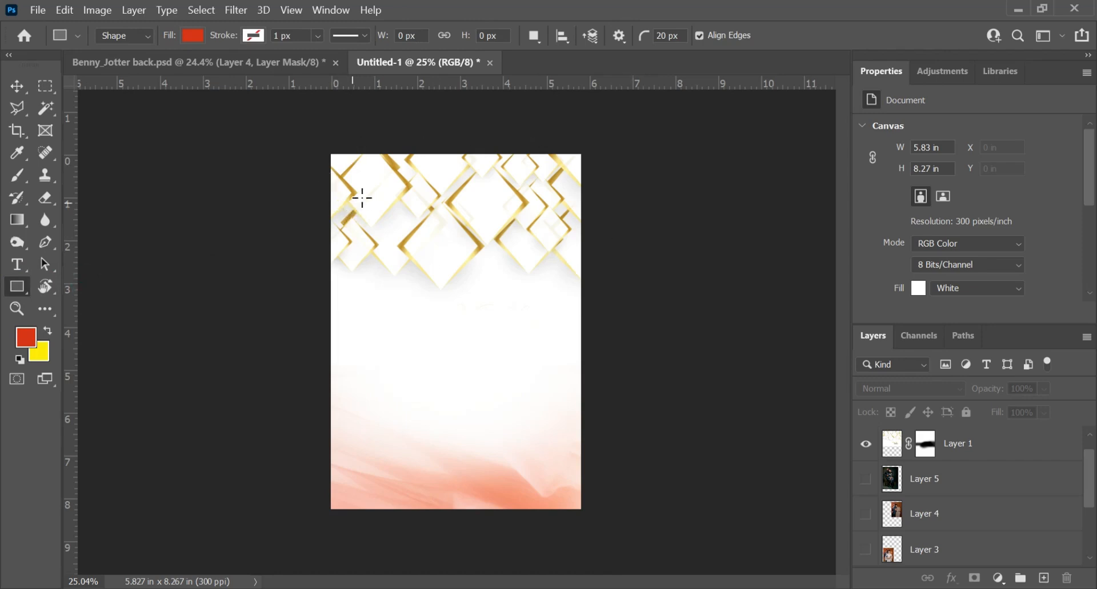
left_click_drag(361, 198, 466, 369)
left_click_drag(467, 367, 466, 368)
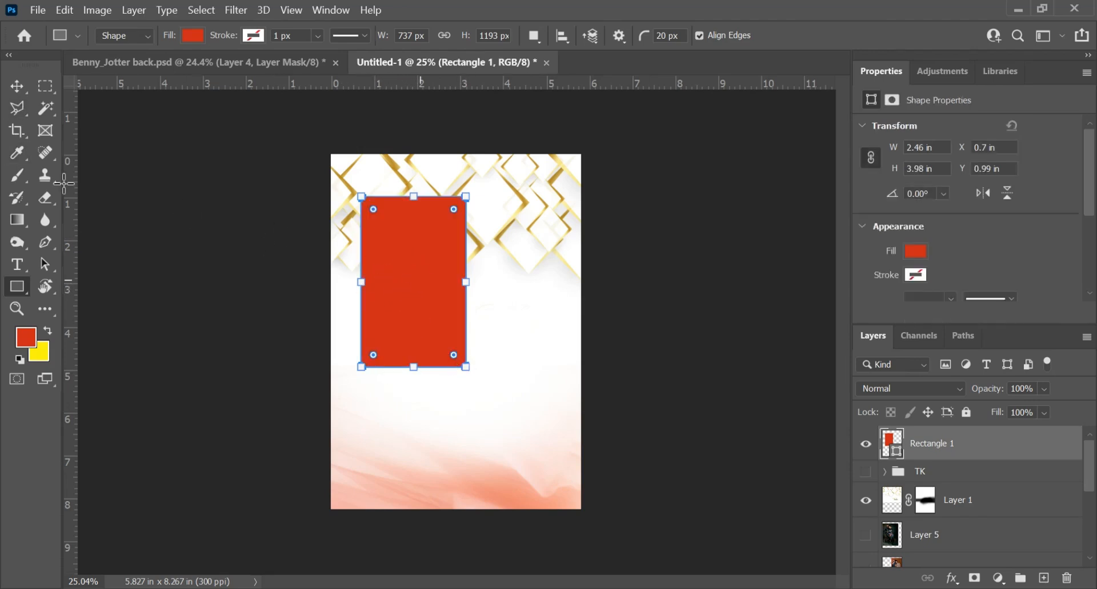
left_click(17, 87)
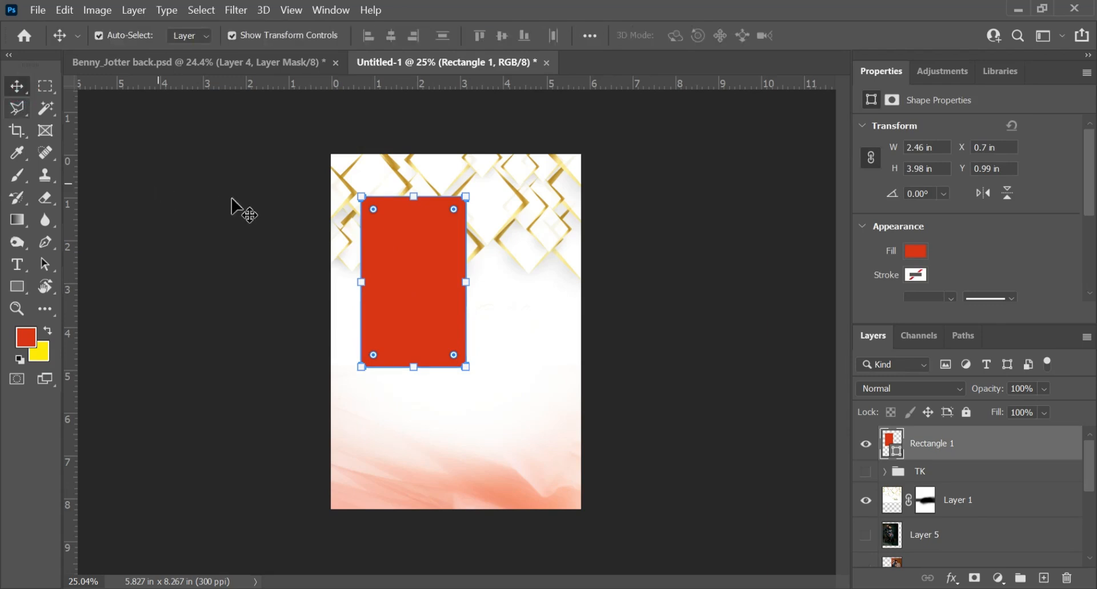
Move the red rectangle to X 0.46 in, Y 0.66 in, and place a vertical guide along its left edge
left_click(418, 275)
left_click_drag(411, 286, 395, 268)
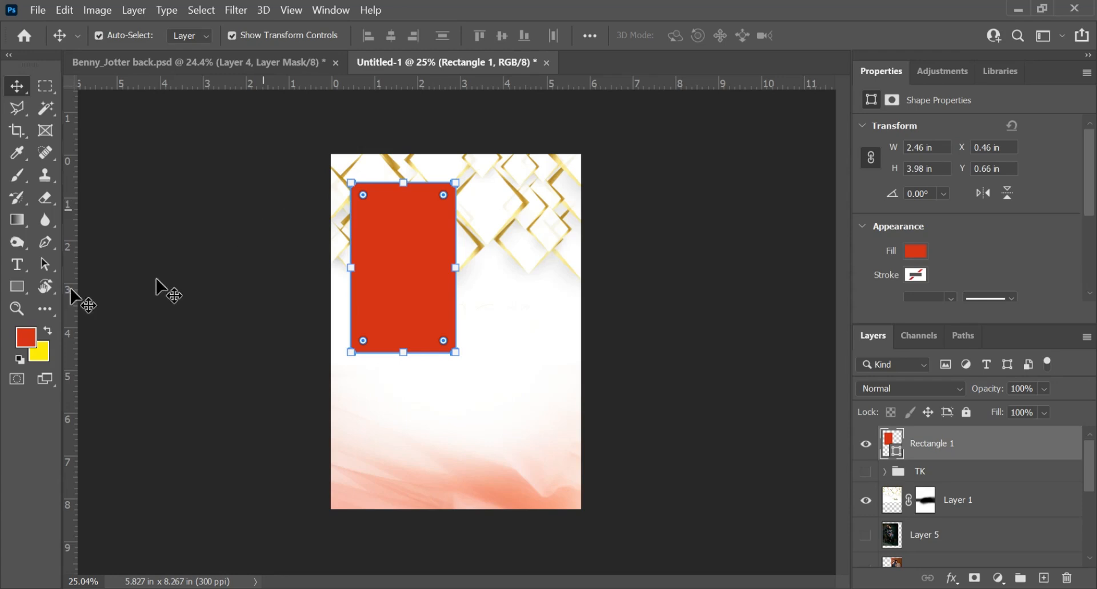
left_click_drag(73, 315, 350, 368)
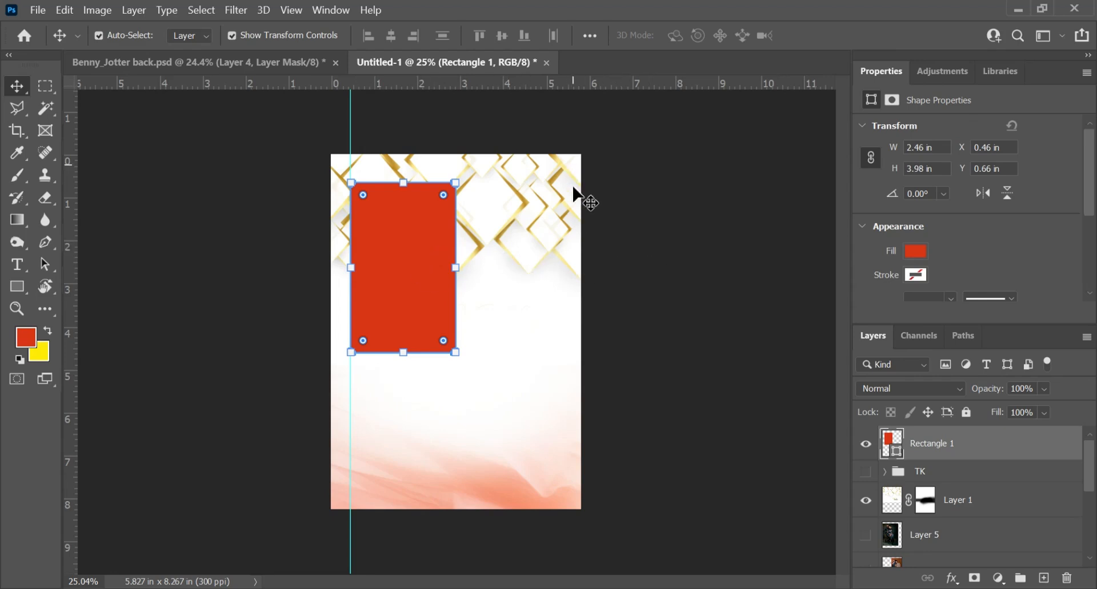
left_click(113, 276)
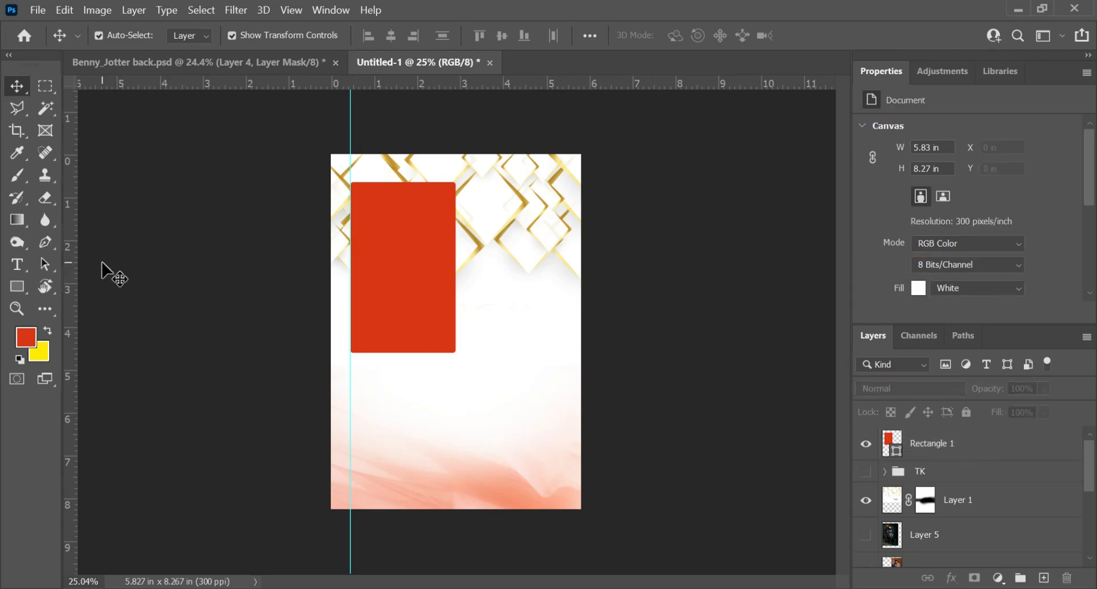
Draw a spacer rectangle about 0.44 in wide and 0.2 in high between the page's left edge and the guide, with 0 px corner radii
left_click(8, 273)
left_click(16, 285)
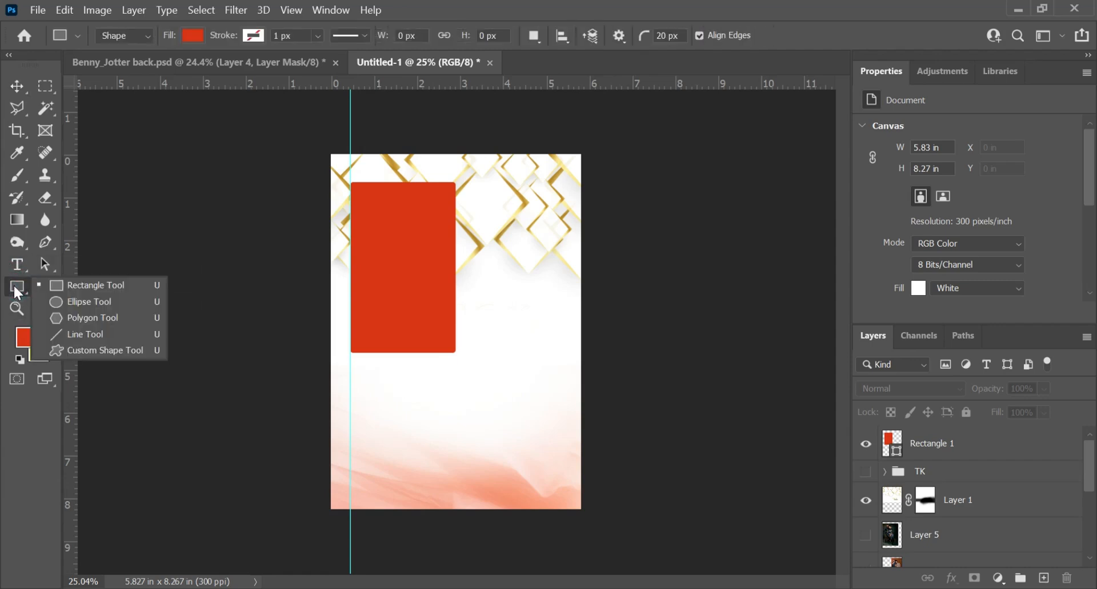
left_click(104, 292)
scroll(354, 380, "up", 5)
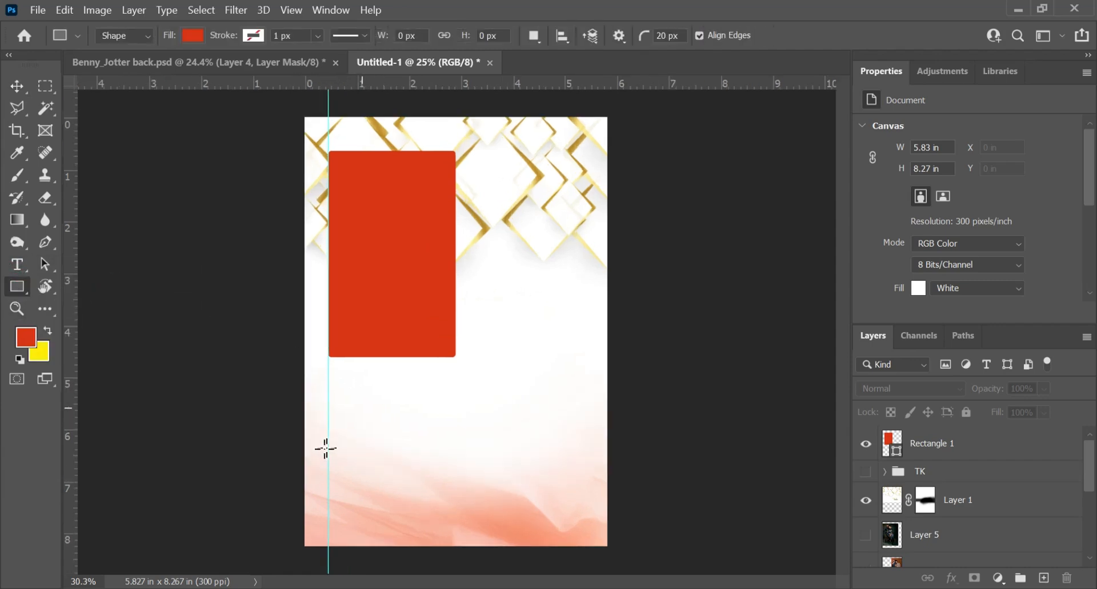
left_click_drag(339, 366, 287, 388)
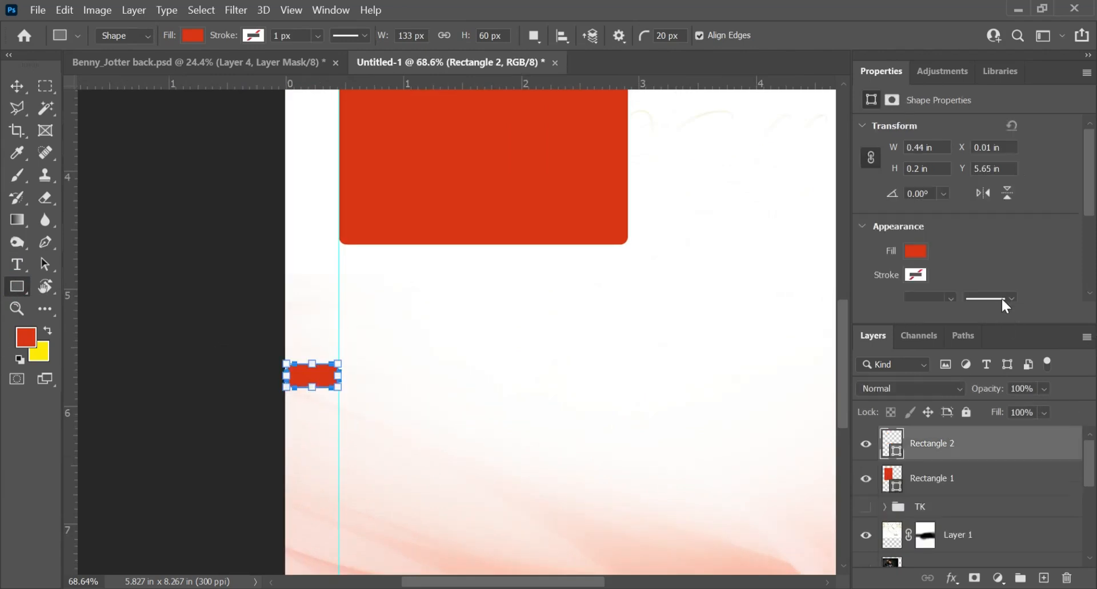
scroll(1001, 297, "down", 2)
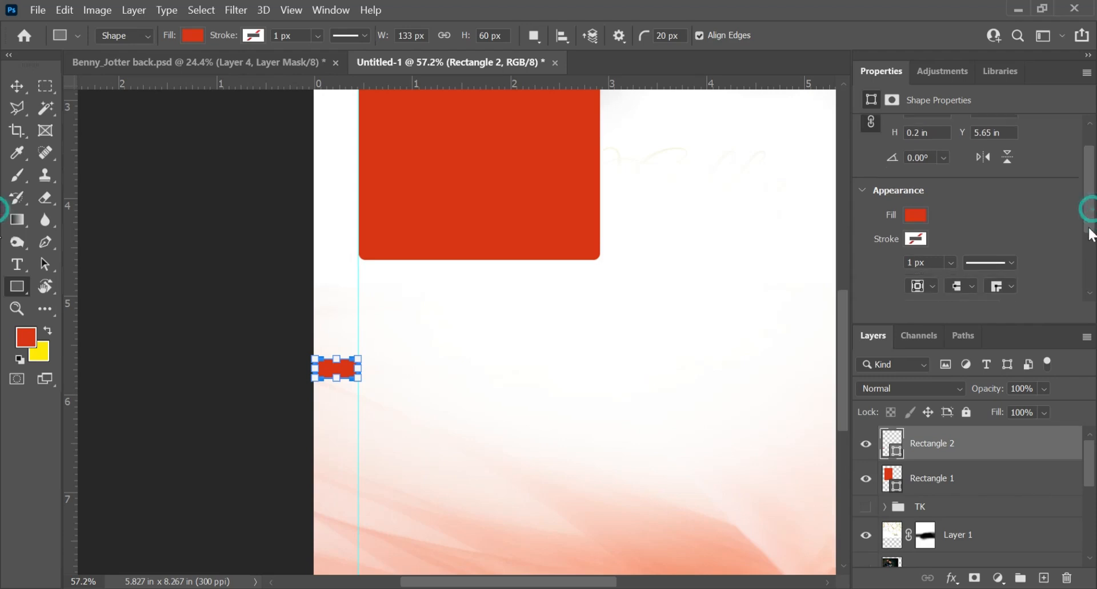
scroll(939, 256, "down", 2)
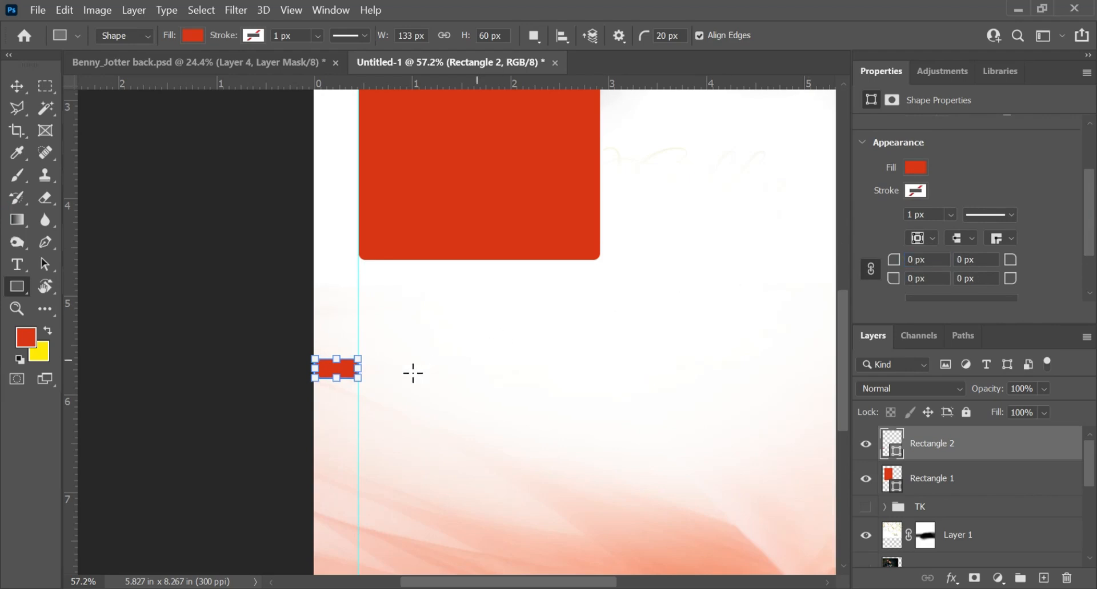
key("v")
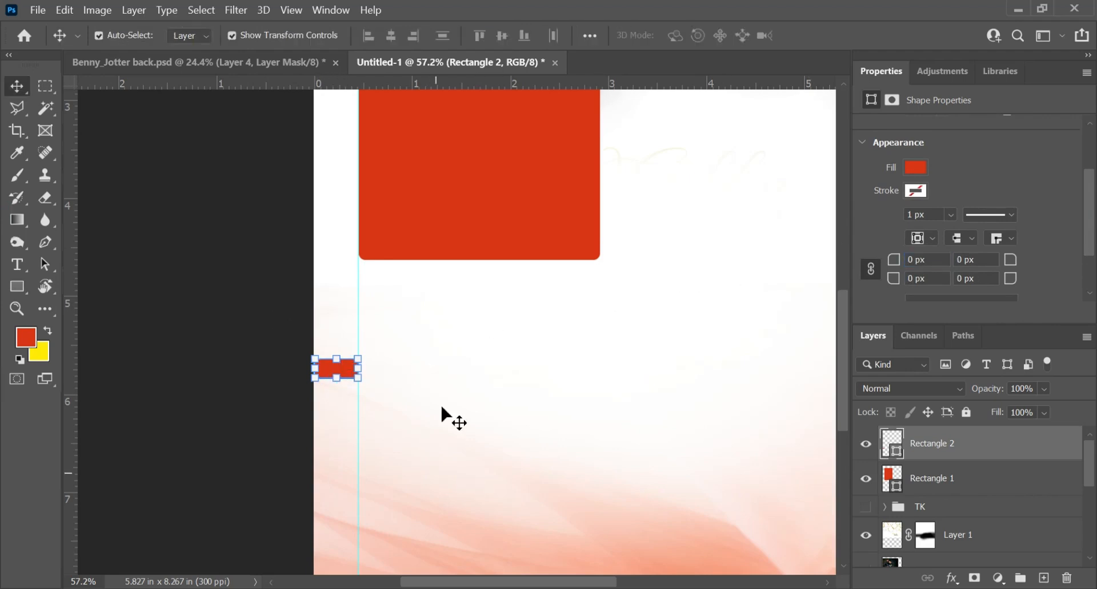
scroll(306, 384, "up", 2)
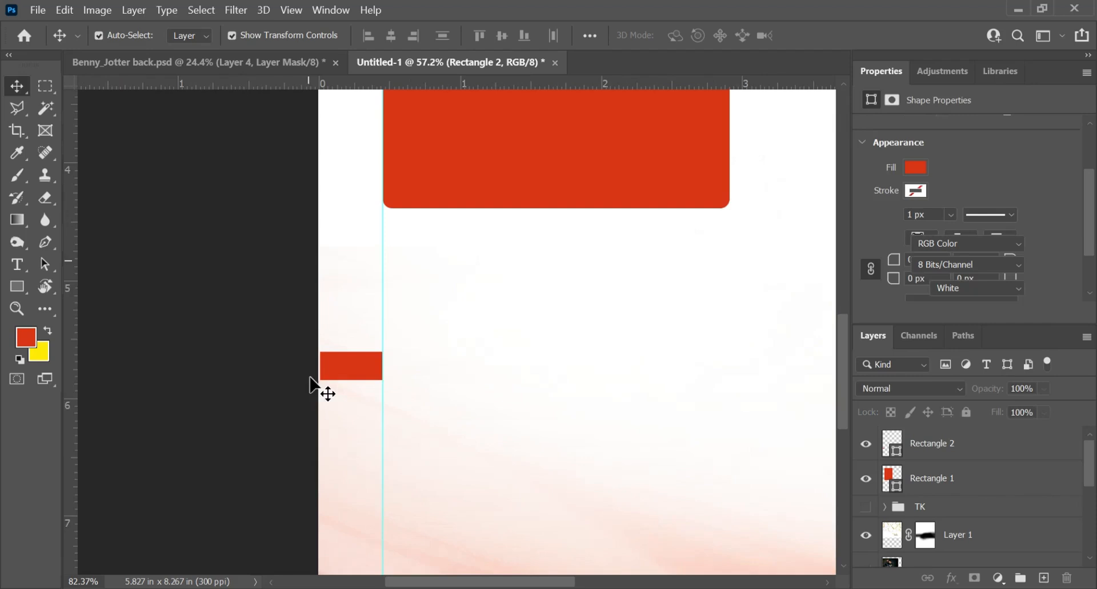
Align the small spacer rectangle flush with the canvas's left edge at X 0 in, then clear the selection and check it against the guide
left_click(353, 372)
left_click_drag(349, 367, 354, 369)
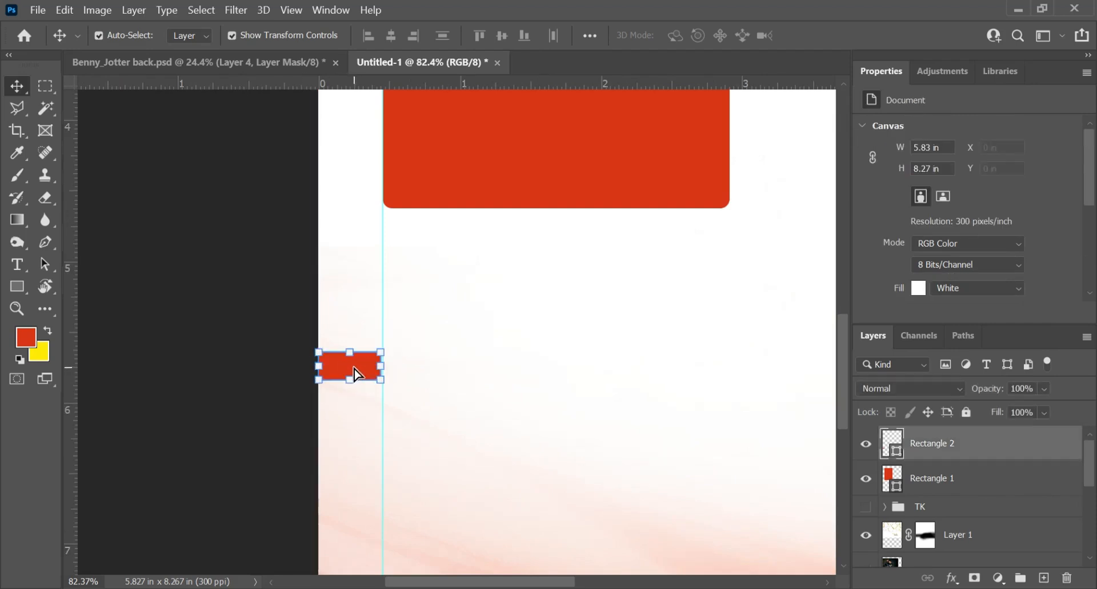
key("ctrl+a")
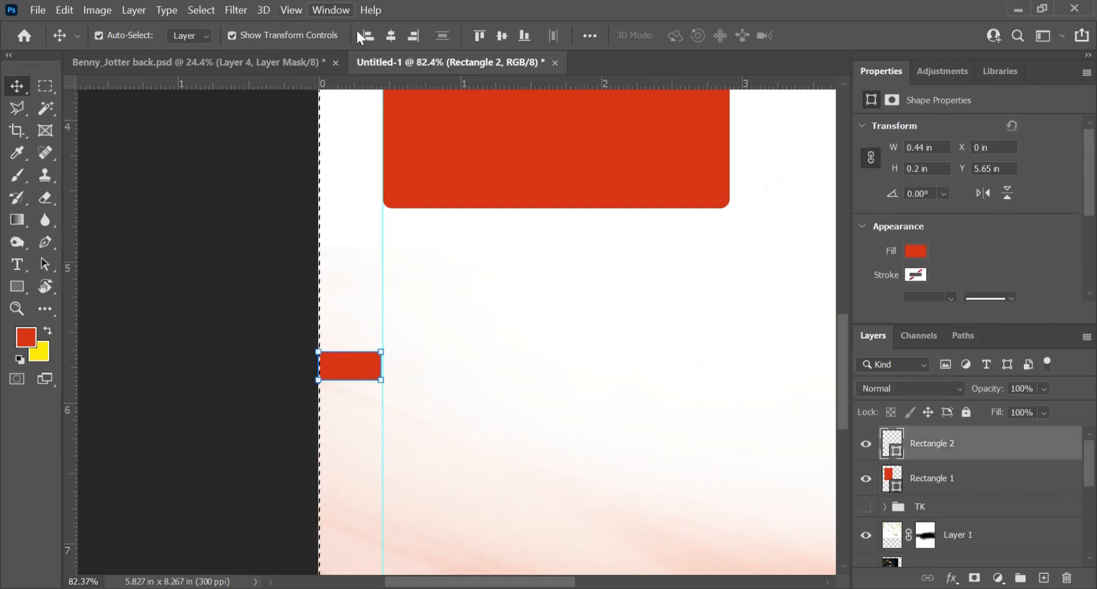
left_click(364, 35)
left_click(161, 289)
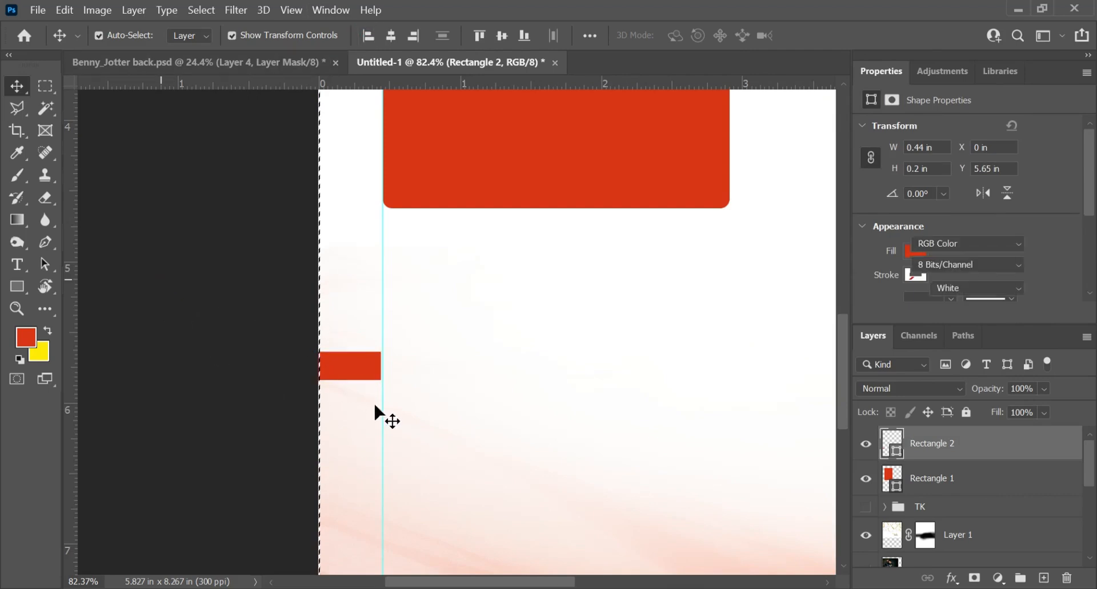
scroll(377, 403, "up", 4)
left_click_drag(389, 389, 389, 400)
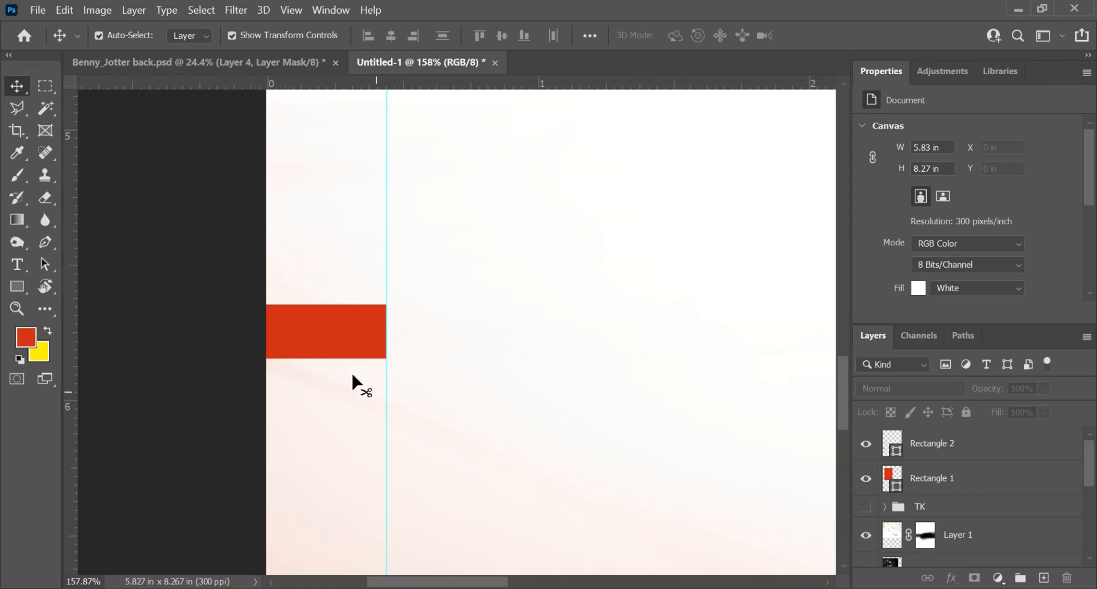
scroll(342, 365, "down", 3)
scroll(334, 385, "down", 2)
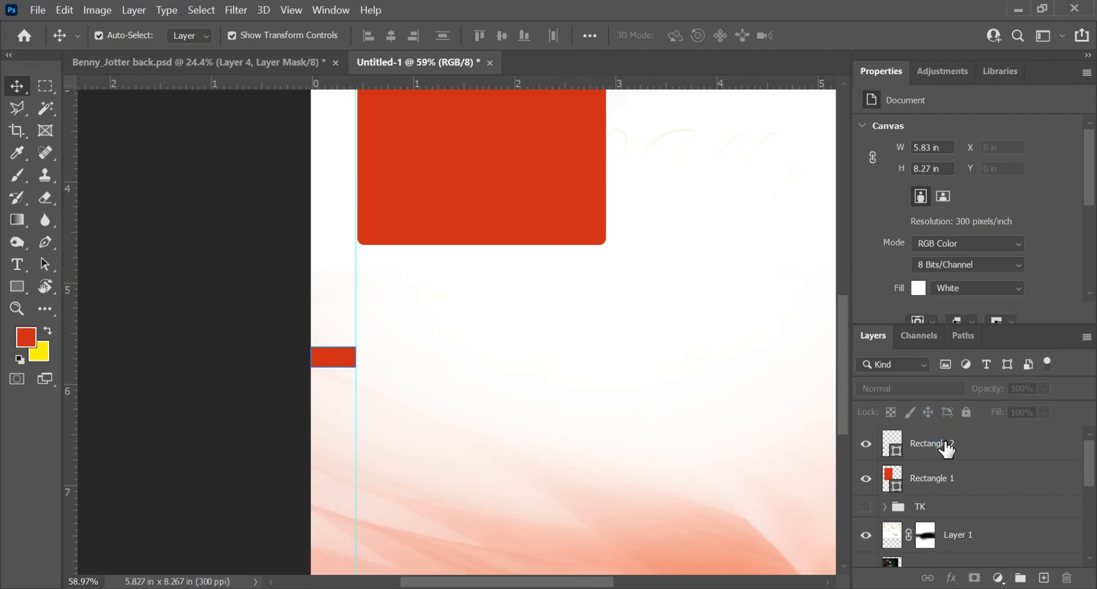
Align the small spacer rectangle to the canvas's right edge and place a second vertical guide along the spacer's left side
left_click(951, 448)
key("ctrl+a")
scroll(400, 331, "down", 4)
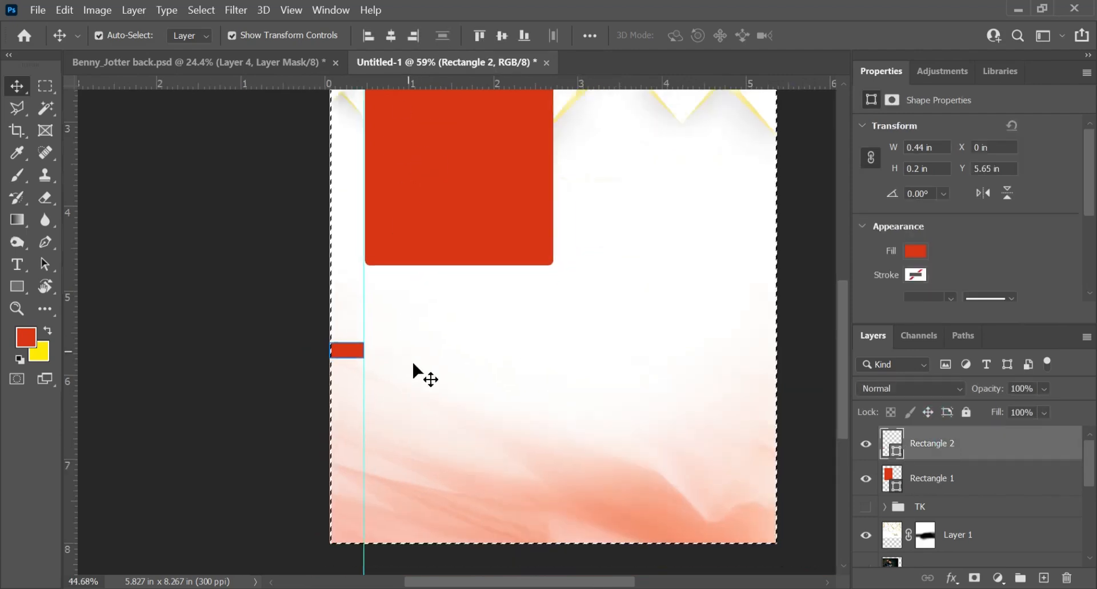
scroll(384, 331, "up", 1)
left_click(406, 39)
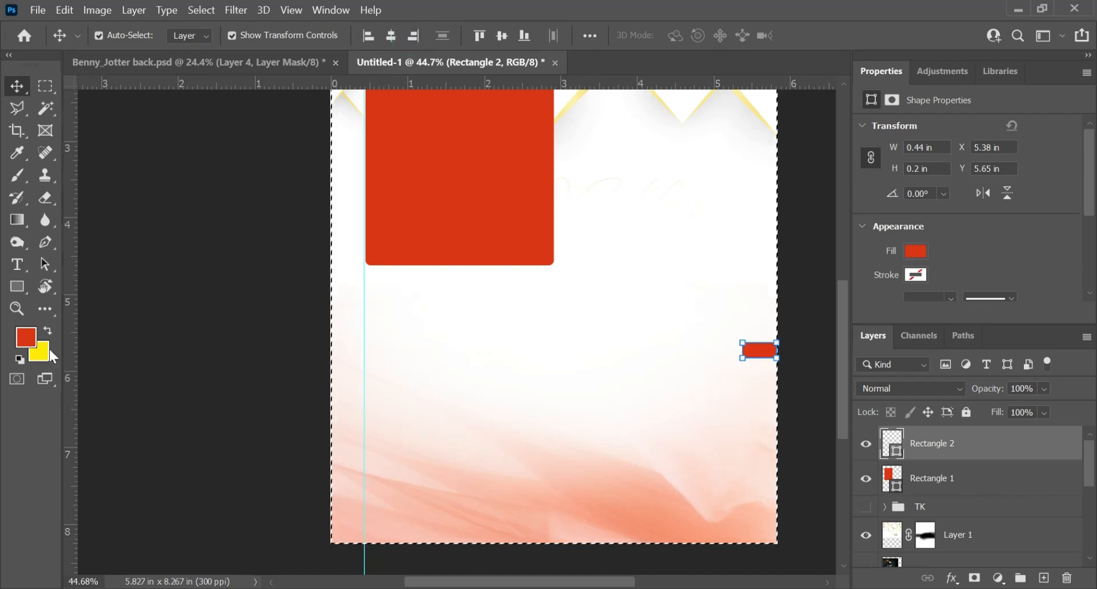
left_click_drag(75, 330, 741, 432)
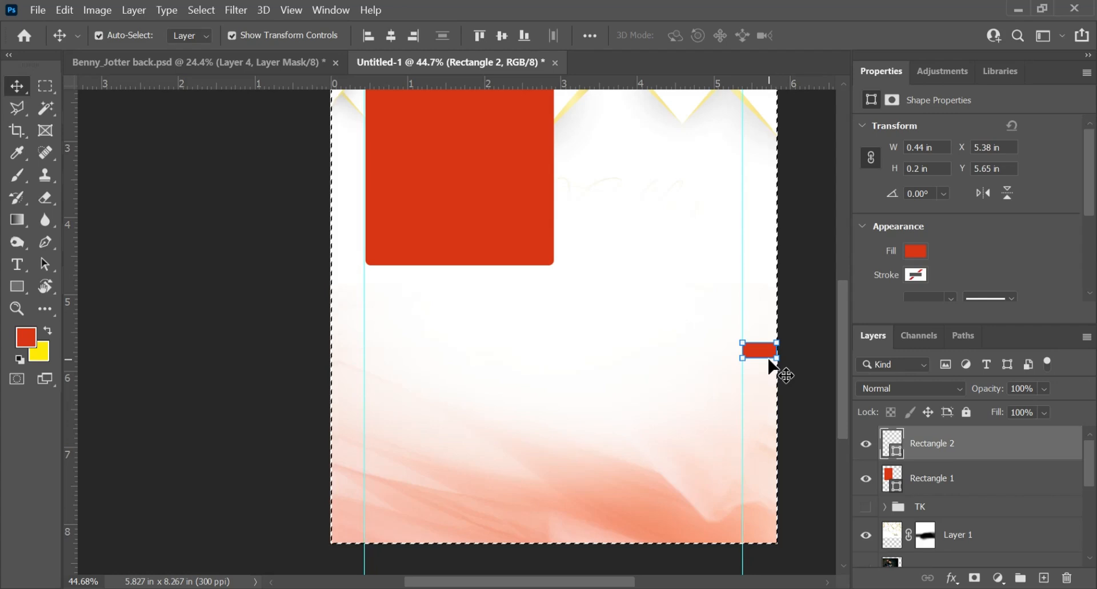
Delete the small spacer rectangle and clear the canvas selection
key("Delete")
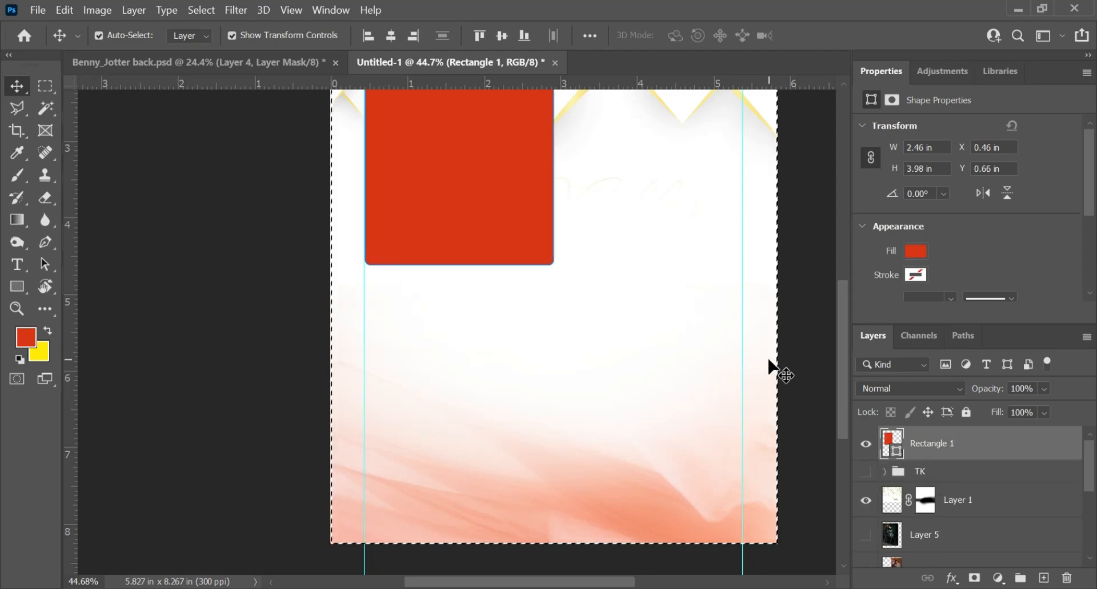
key("ctrl")
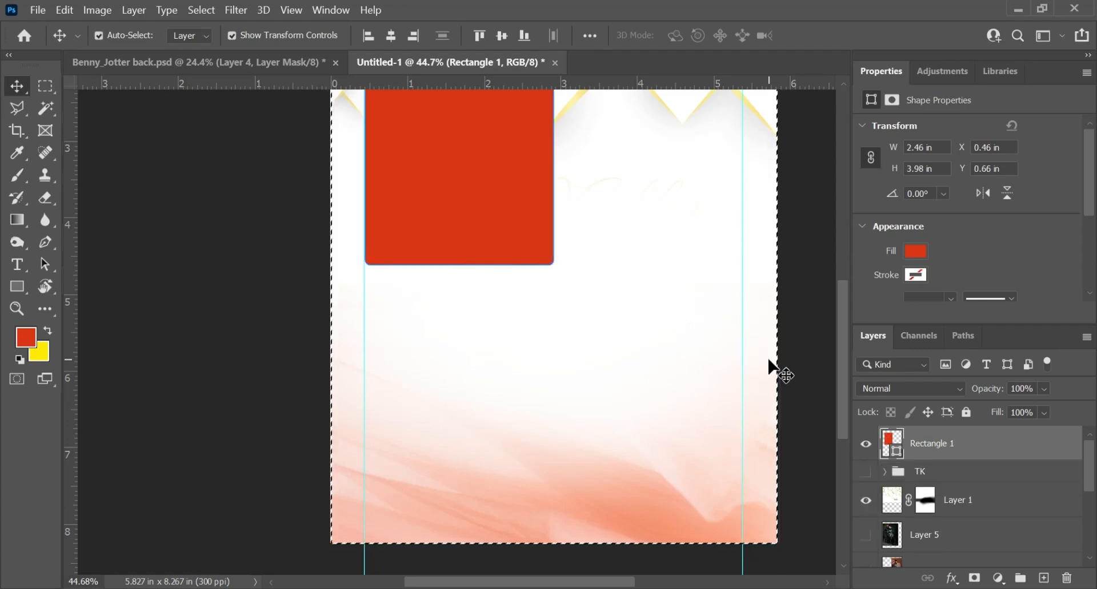
scroll(497, 403, "down", 5)
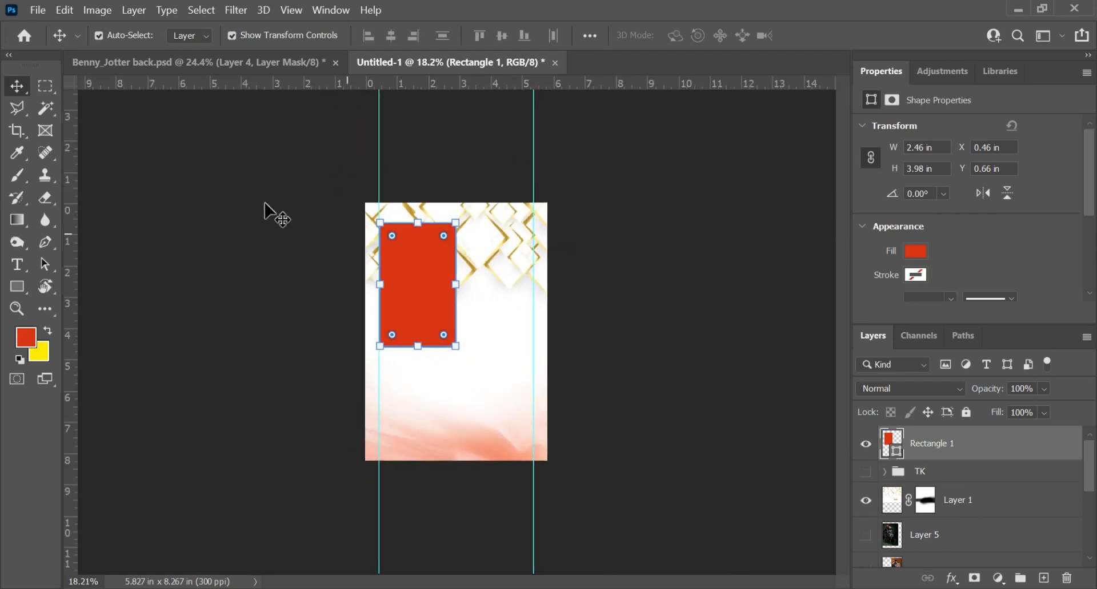
left_click(215, 206)
scroll(348, 335, "up", 3)
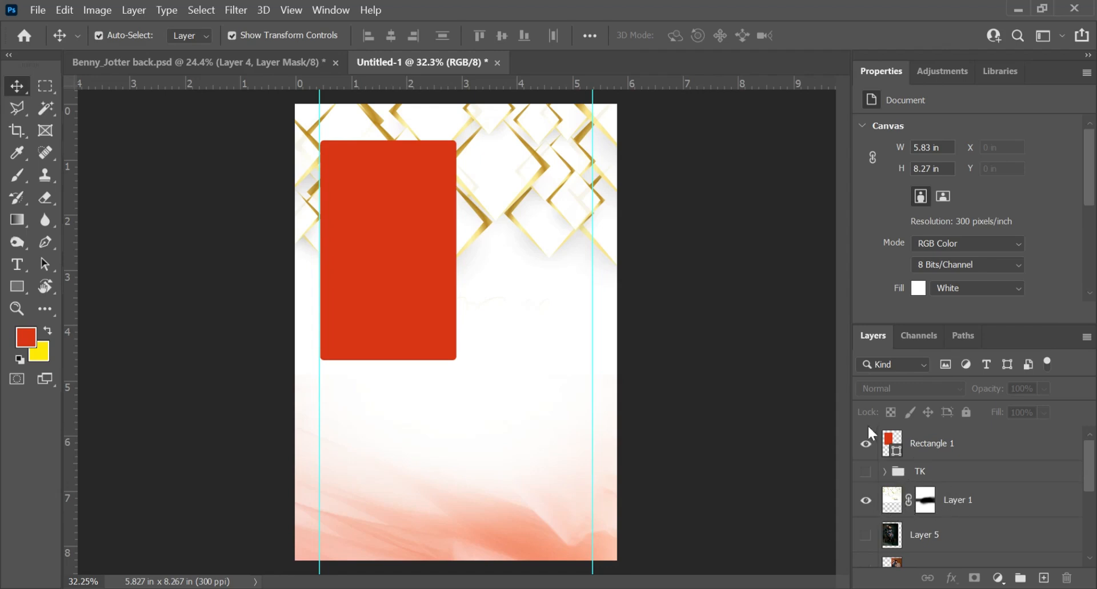
Move the gold pattern's Layer 1 down the layer stack to directly above the petal-texture layer
scroll(971, 526, "down", 2)
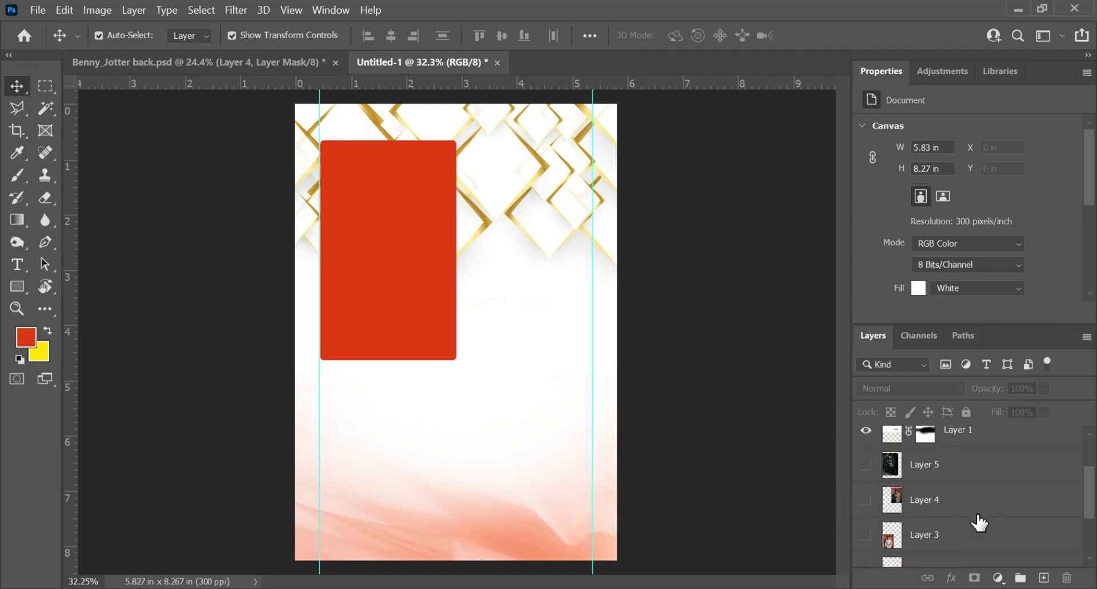
left_click(866, 464)
left_click(866, 466)
scroll(976, 485, "up", 1)
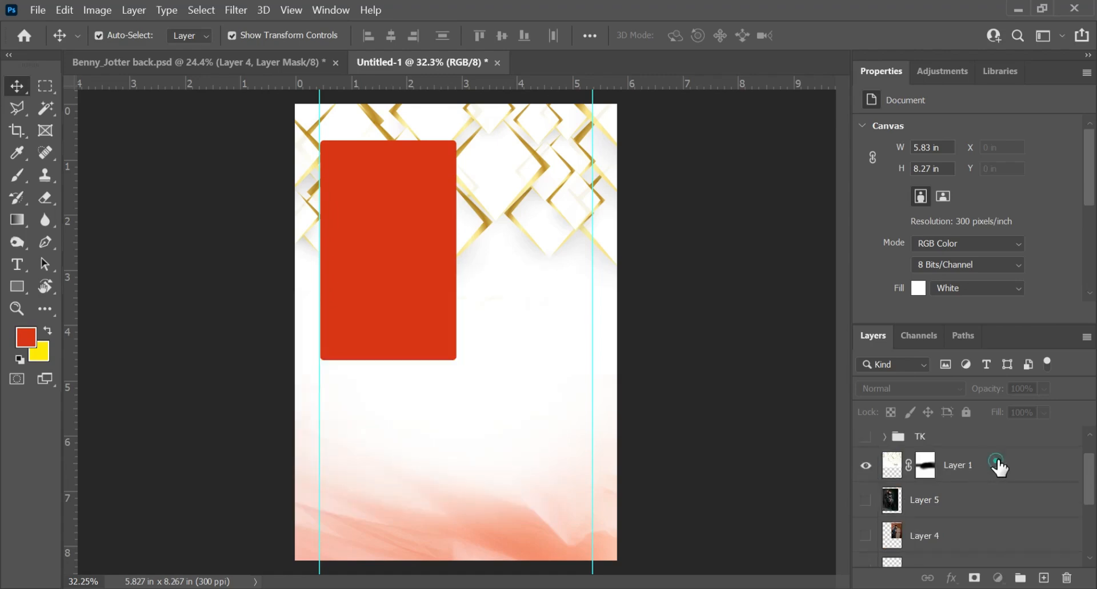
left_click(989, 473)
left_click_drag(994, 477, 955, 497)
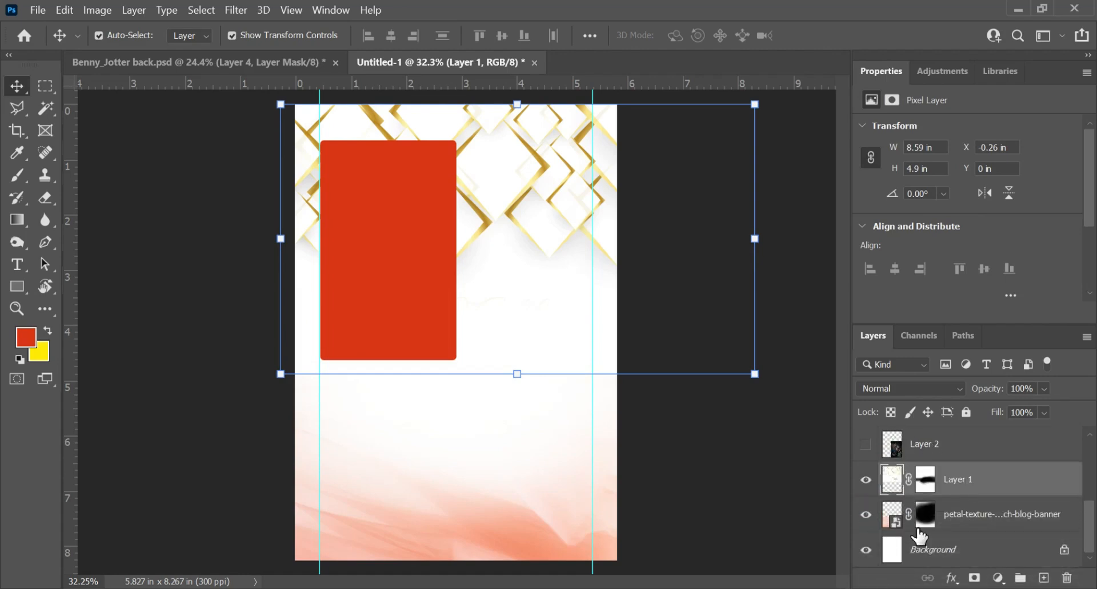
scroll(917, 536, "up", 5)
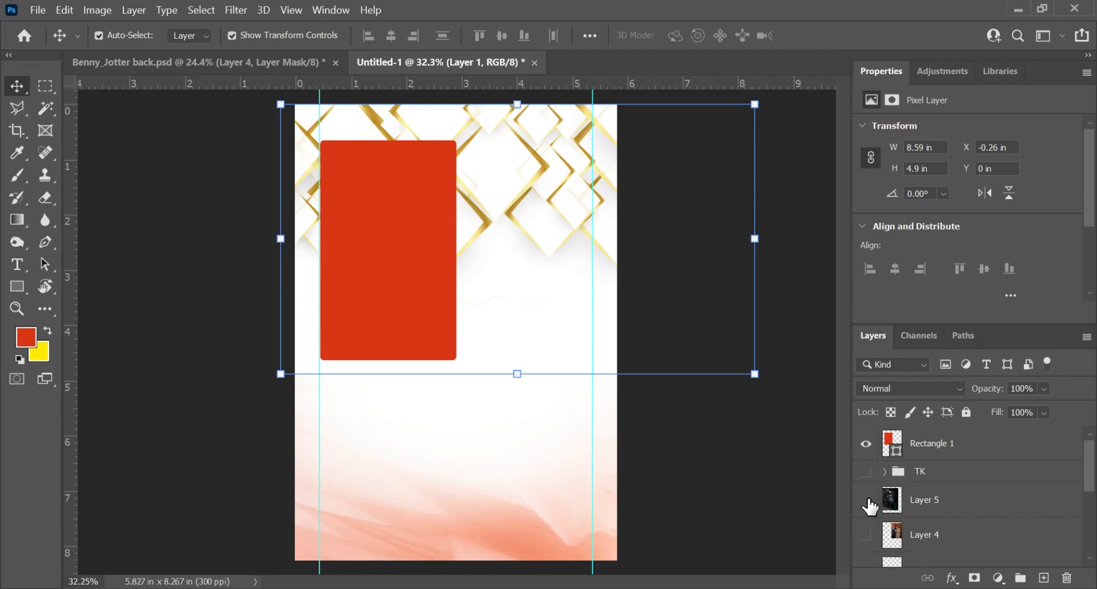
Move Layer 5 above Rectangle 1, and duplicate the red rectangle horizontally to about X 3.65 in, Y 0.66 in
left_click_drag(955, 506, 966, 441)
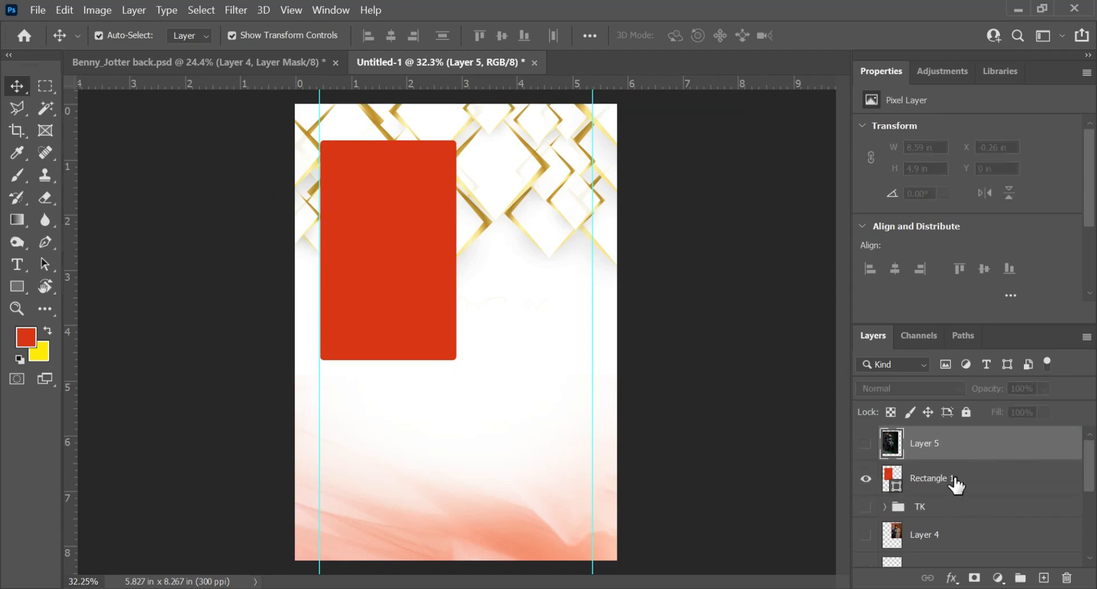
left_click(984, 481)
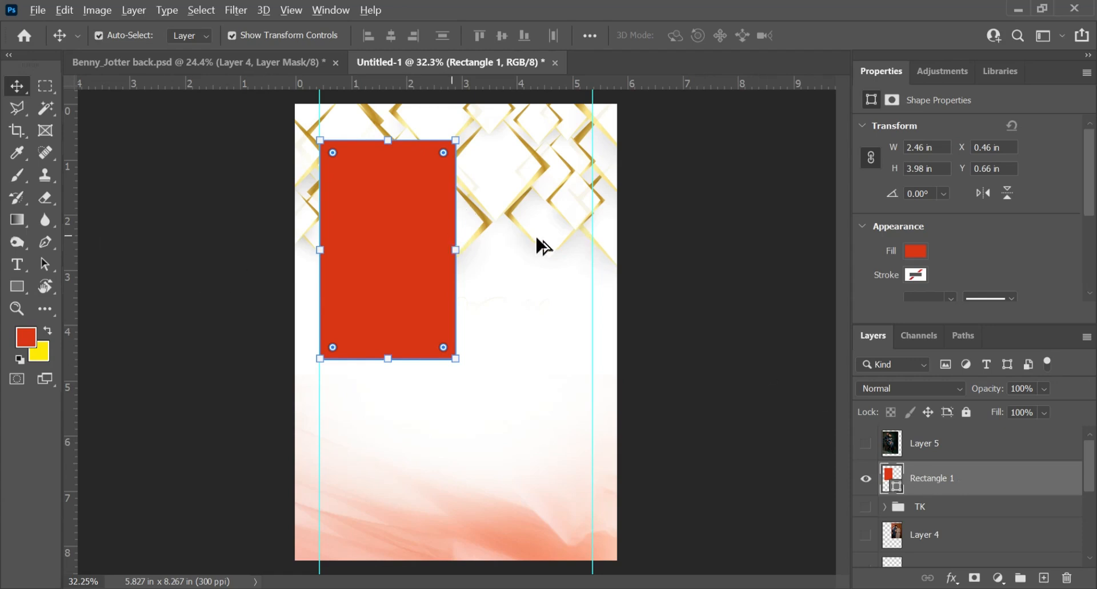
left_click_drag(434, 252, 605, 260)
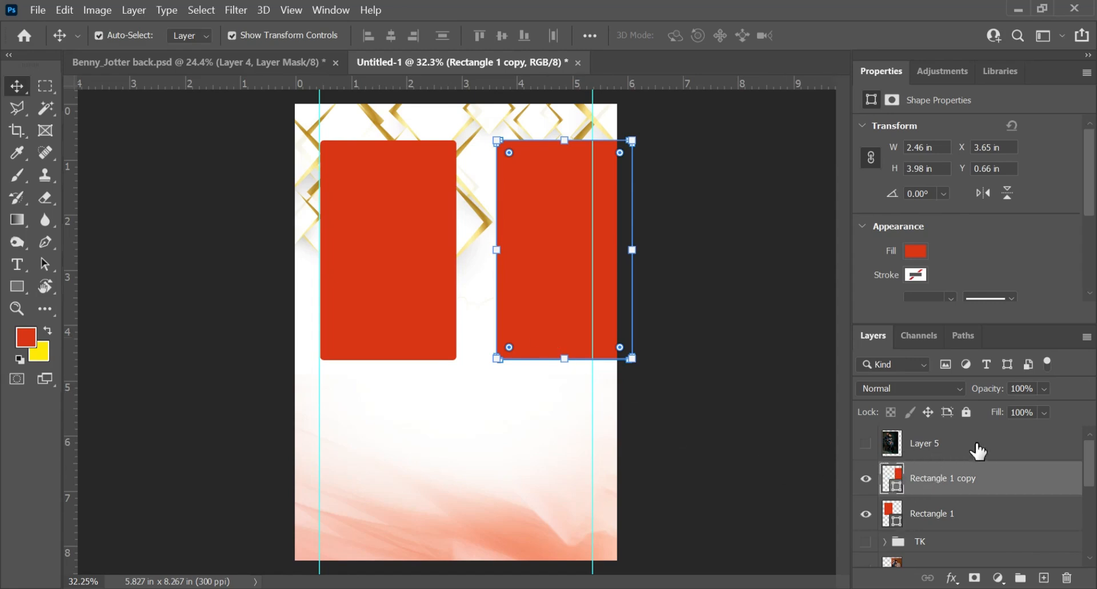
Move Layer 5 directly above Rectangle 1, show it, and clip the couple's photo to that rectangle
left_click(341, 220)
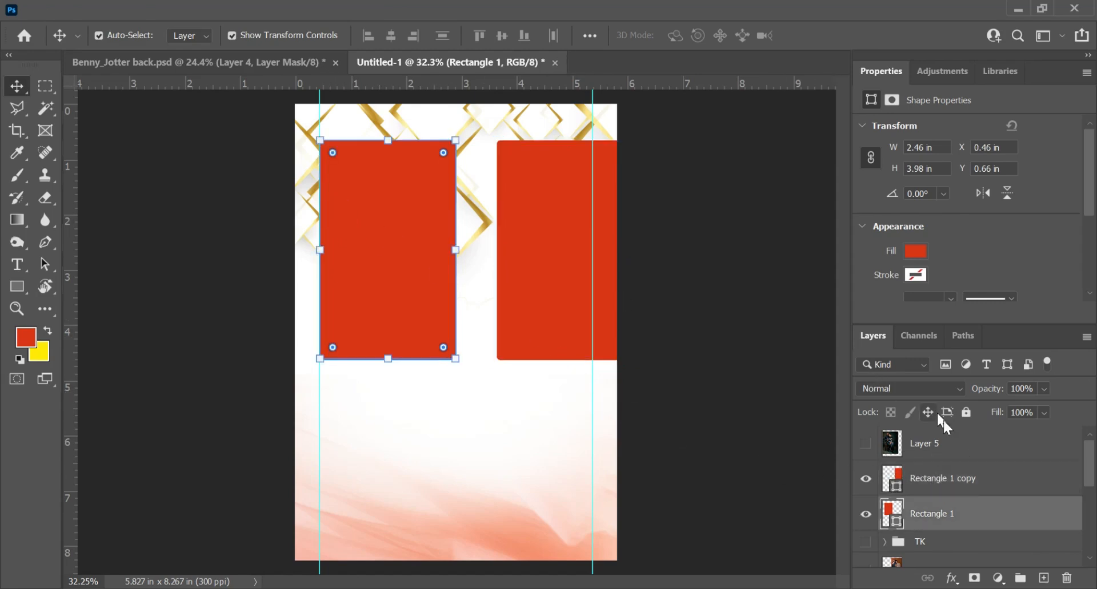
left_click_drag(972, 444, 971, 498)
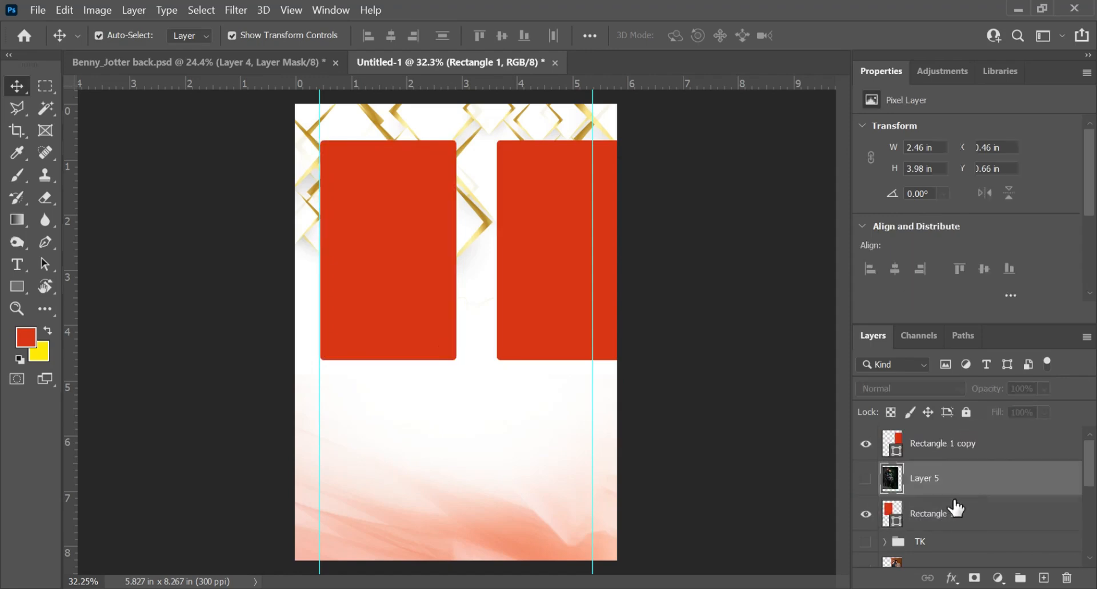
left_click(863, 485)
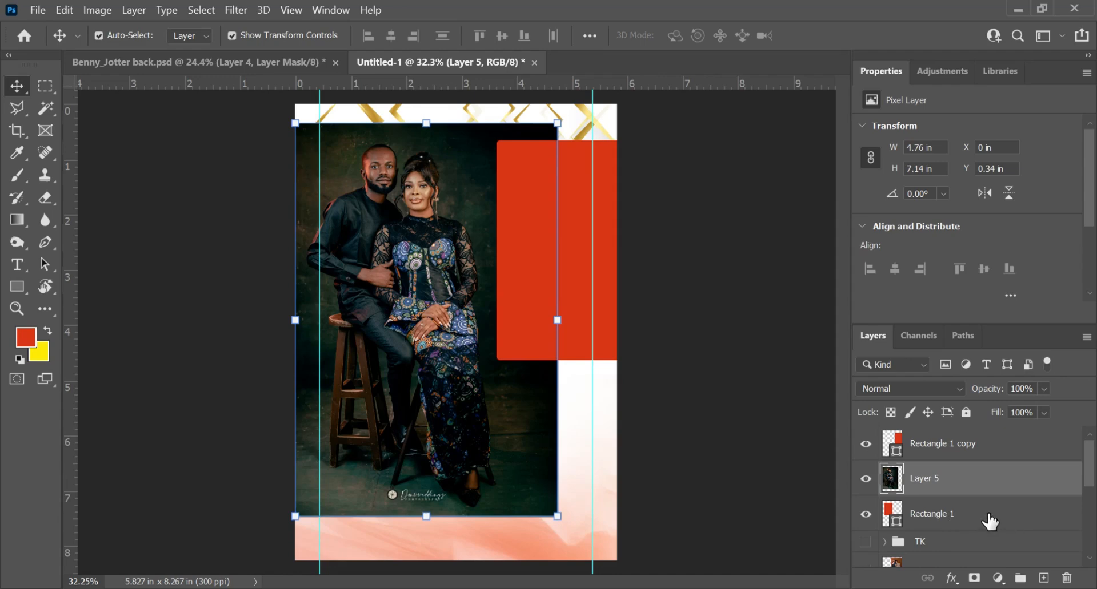
left_click_drag(982, 507, 979, 492)
left_click(976, 486, "alt")
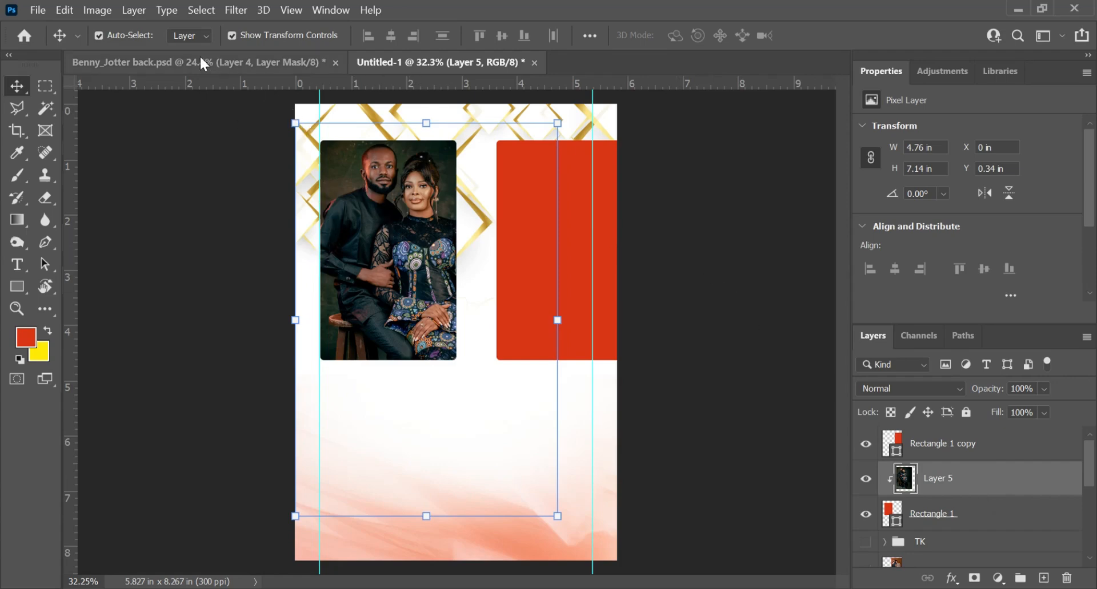
left_click(371, 244)
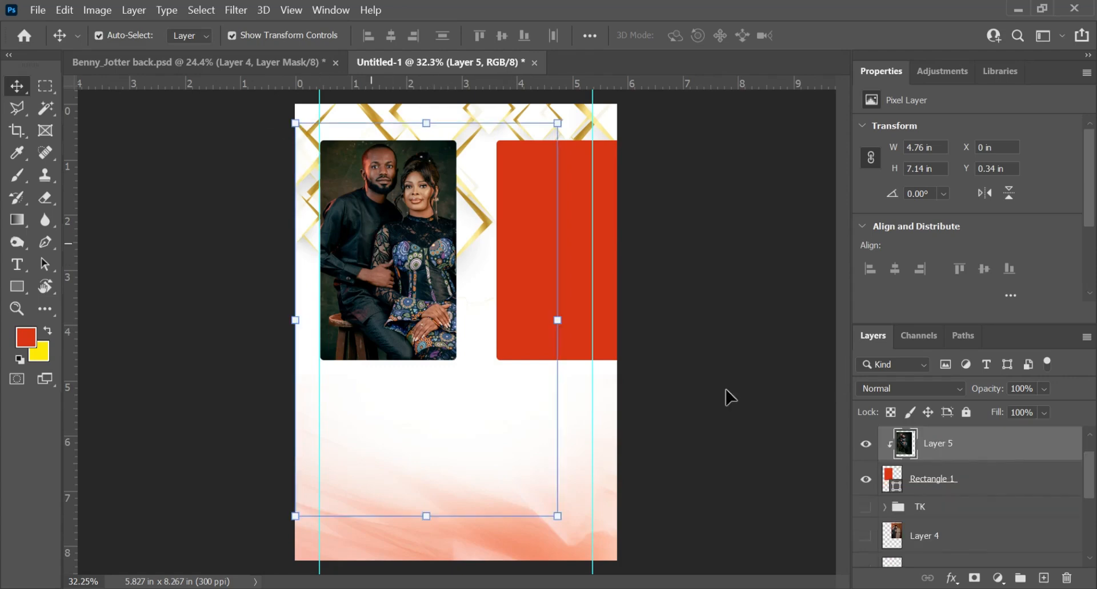
left_click(1008, 479)
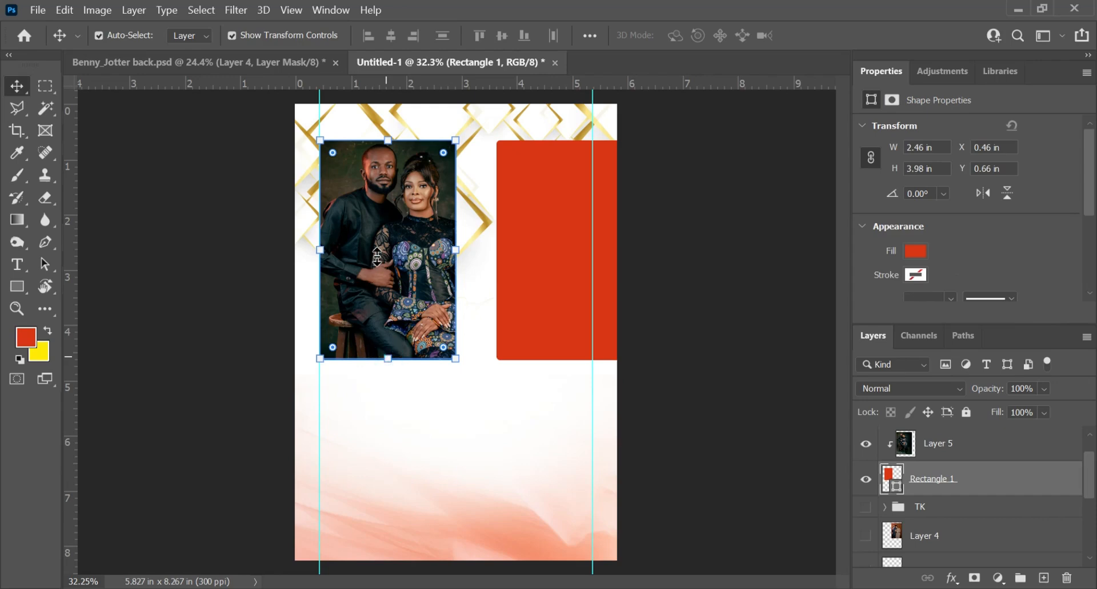
Shorten the couple's photo frame, Rectangle 1, from its lower edge to a height of 2.62 in
key("ctrl+t")
left_click_drag(377, 257, 376, 257)
key("ctrl+z")
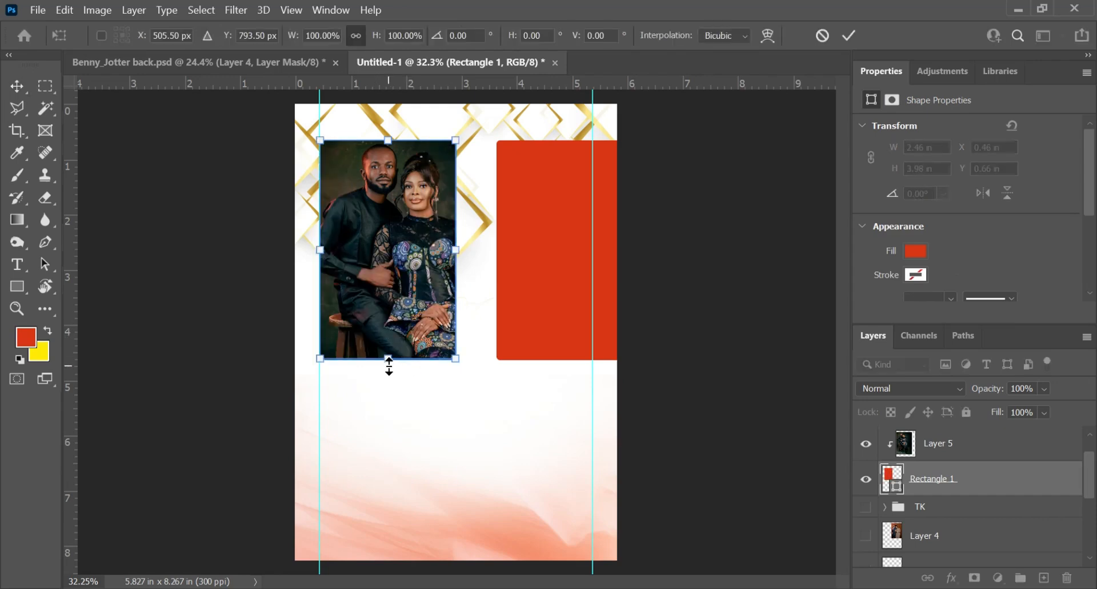
left_click_drag(388, 366, 374, 291)
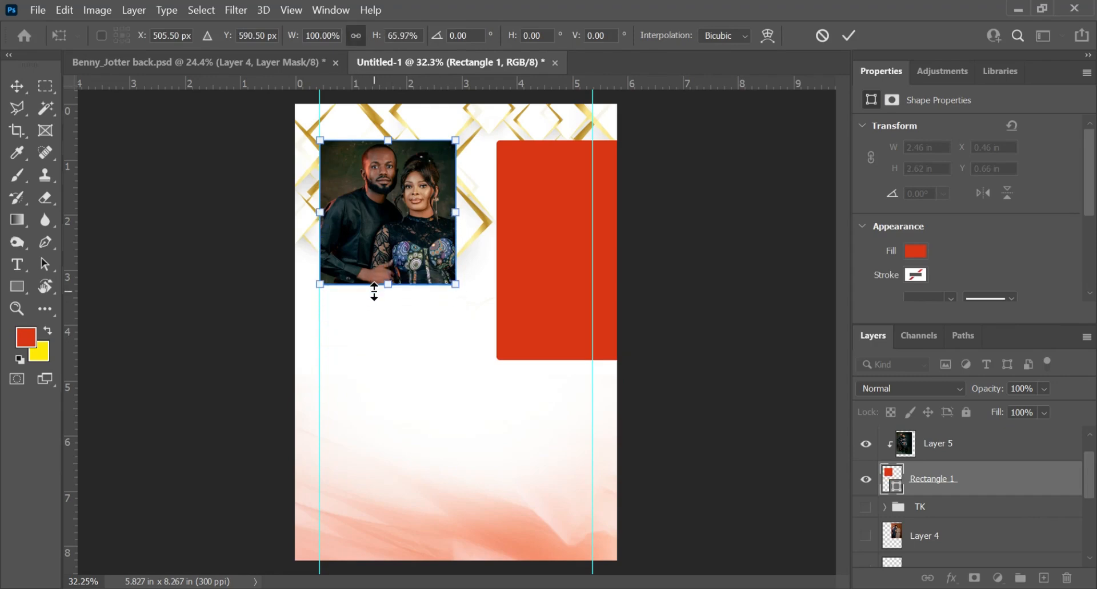
key("Return")
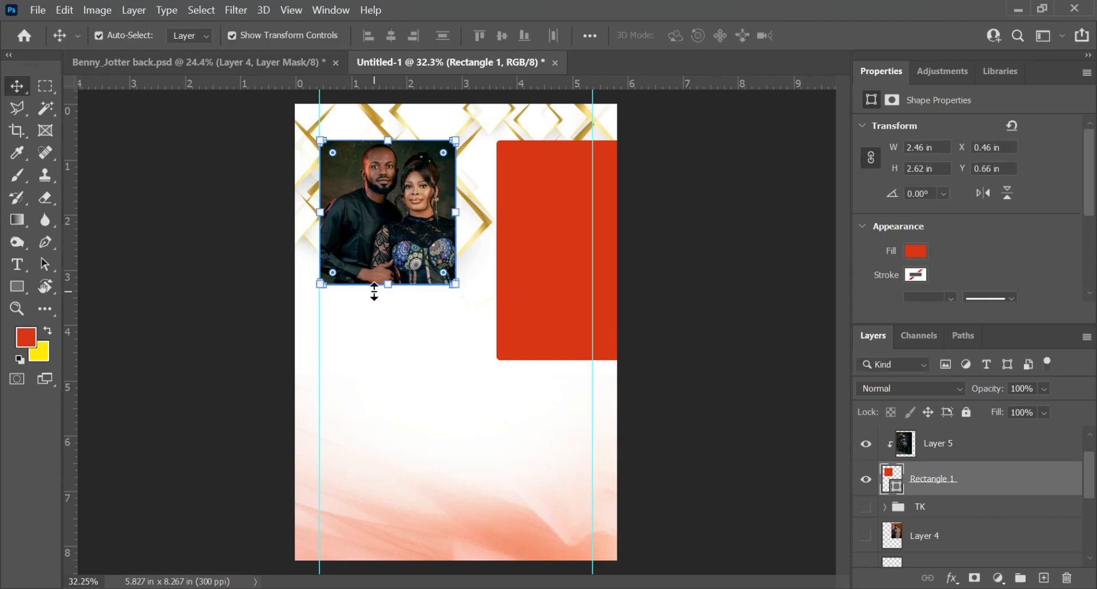
key("ctrl+minus")
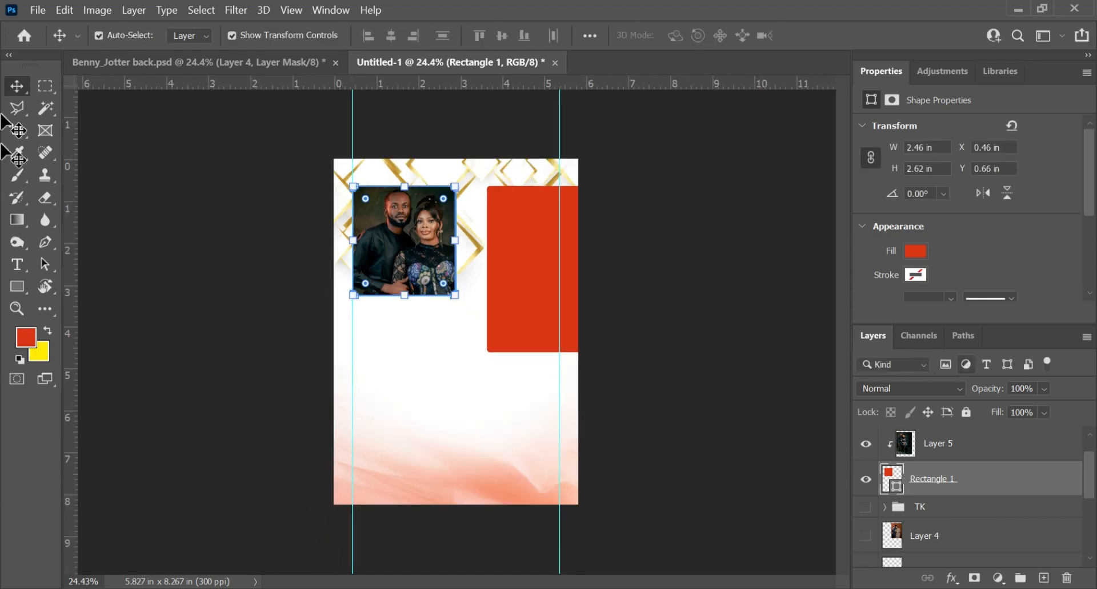
key("ctrl+plus")
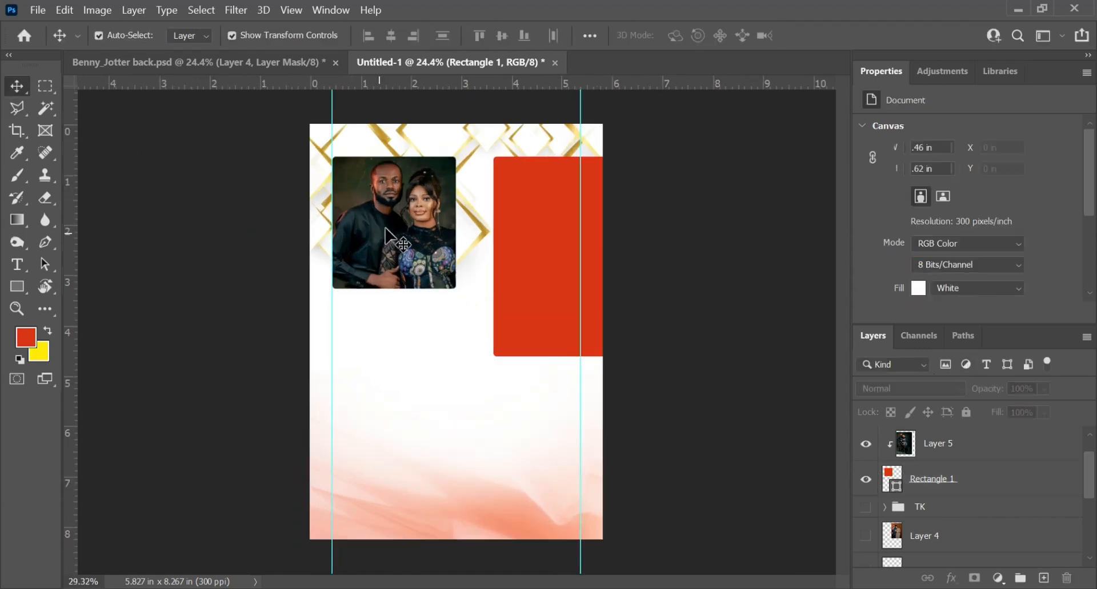
Set all four corner radii of Rectangle 1 to 0 px and unlink the corner values
left_click(395, 225)
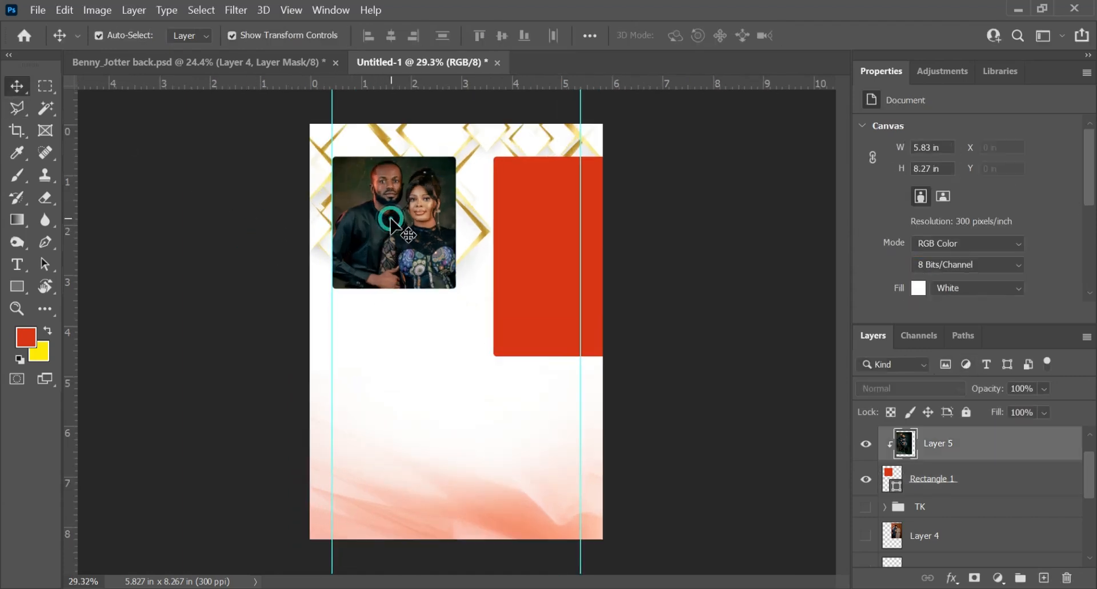
left_click(1008, 482)
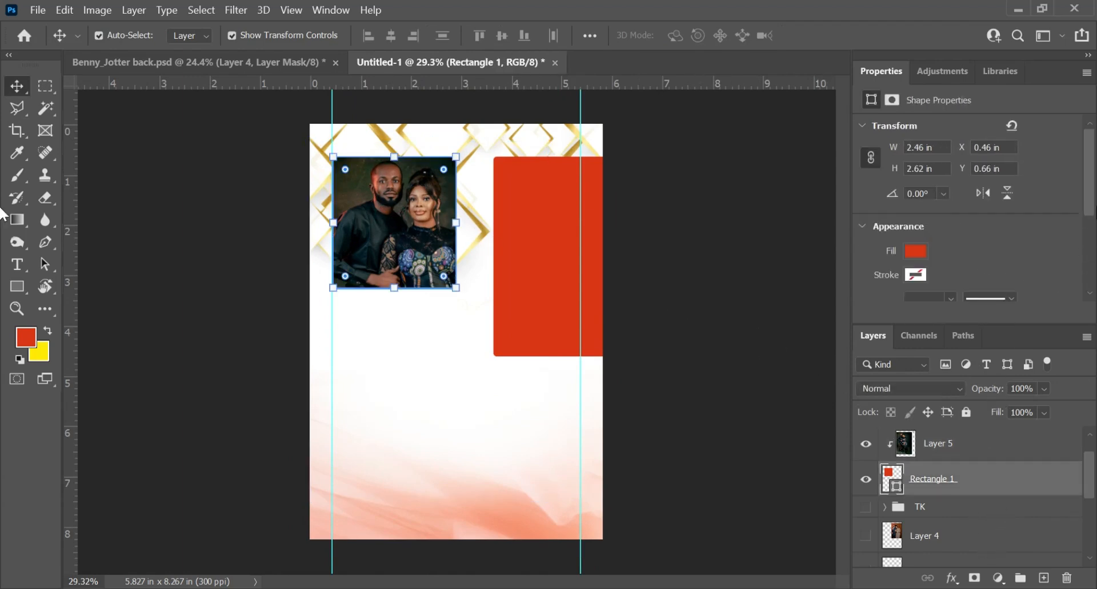
scroll(971, 240, "down", 5)
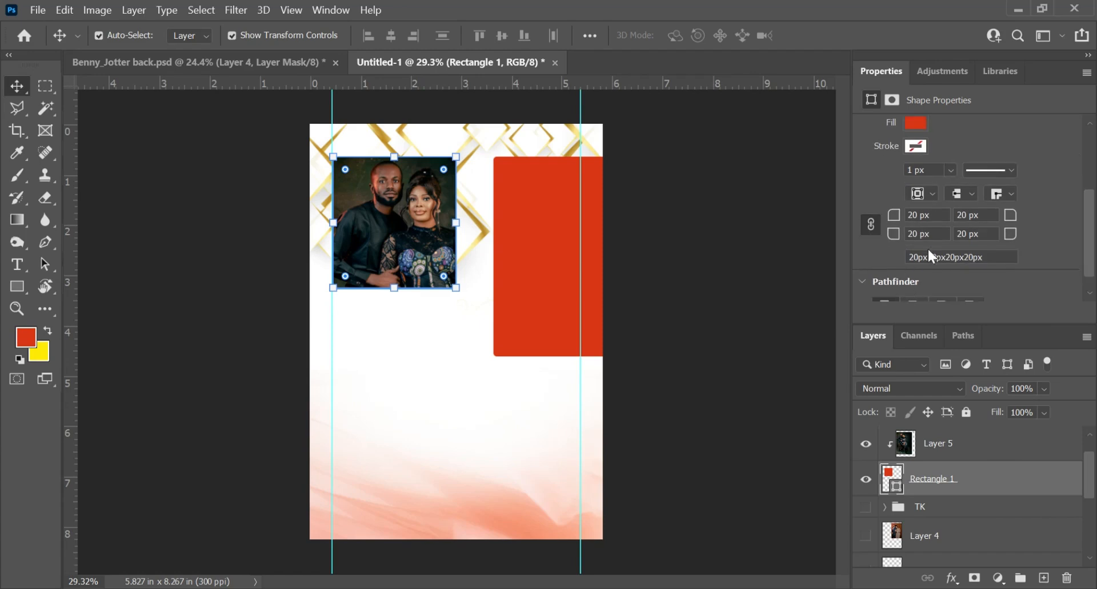
left_click_drag(986, 234, 810, 250)
type("0")
key("Return")
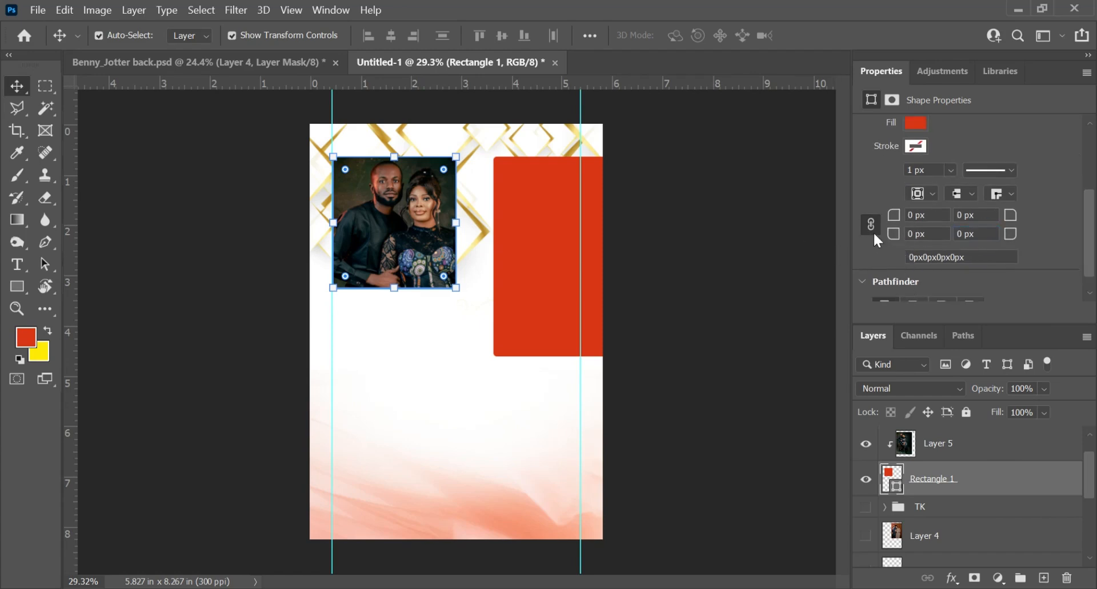
left_click(872, 225)
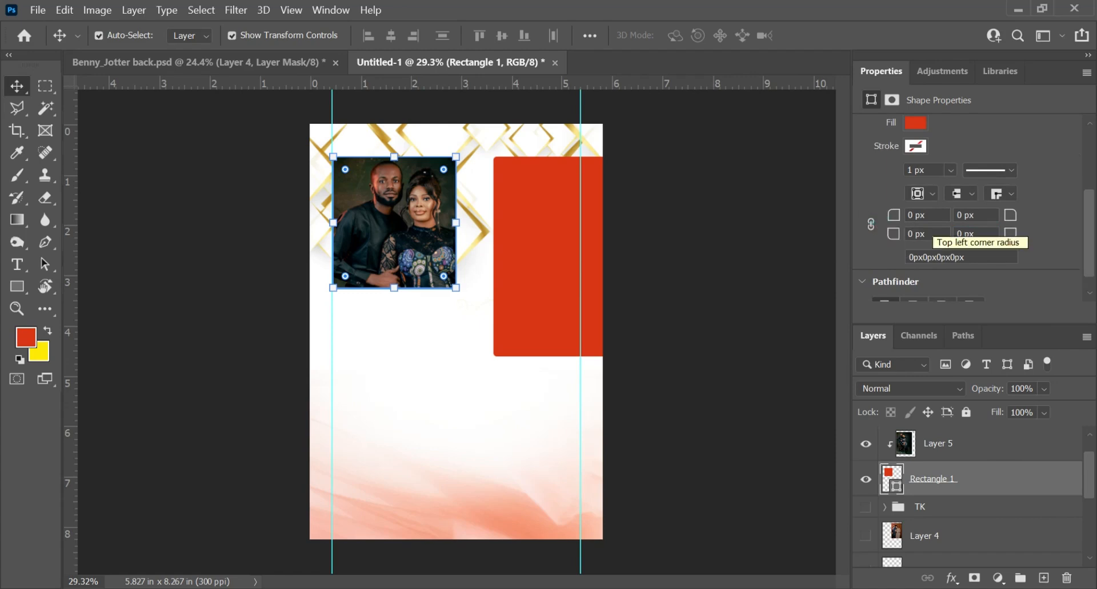
Try top-left corner radii of 25 px and 50 px on Rectangle 1, checking the shape with guides hidden
left_click(933, 214)
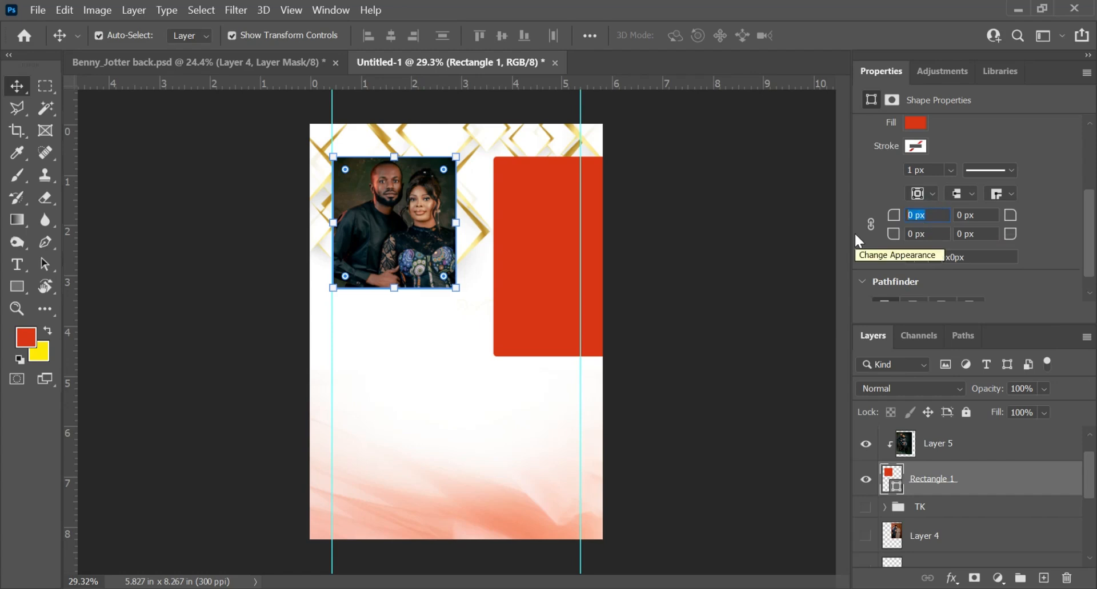
type("25")
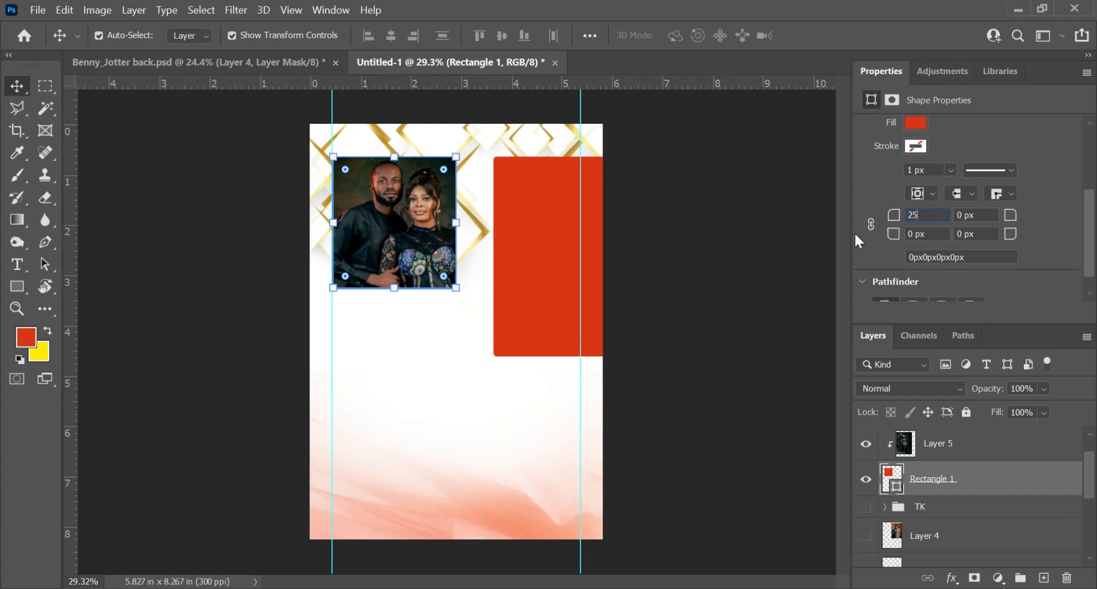
key("Return")
left_click(935, 215)
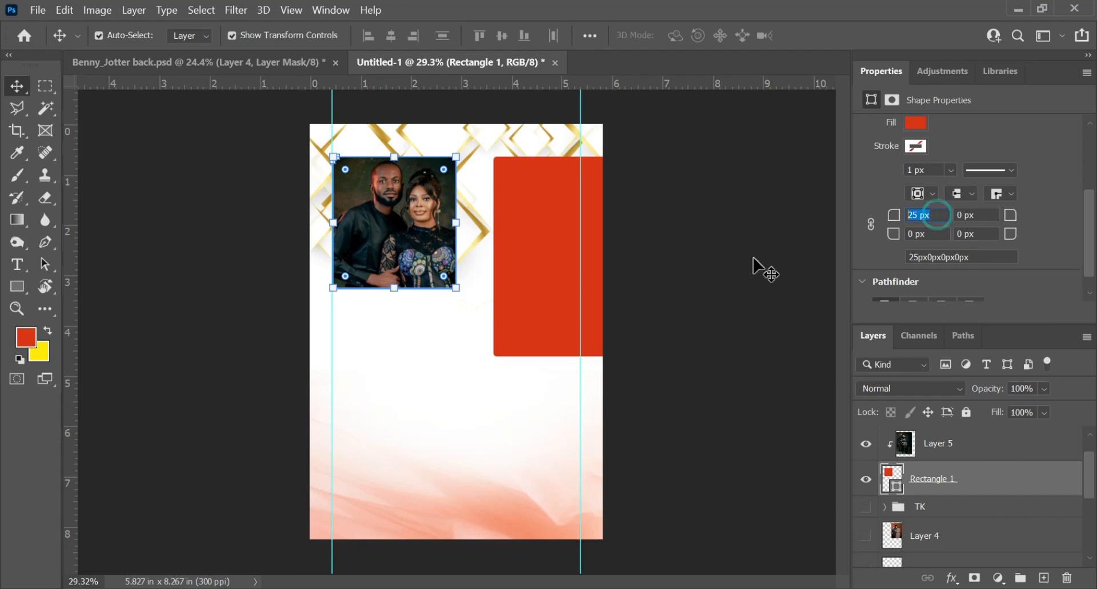
type("50")
key("Return")
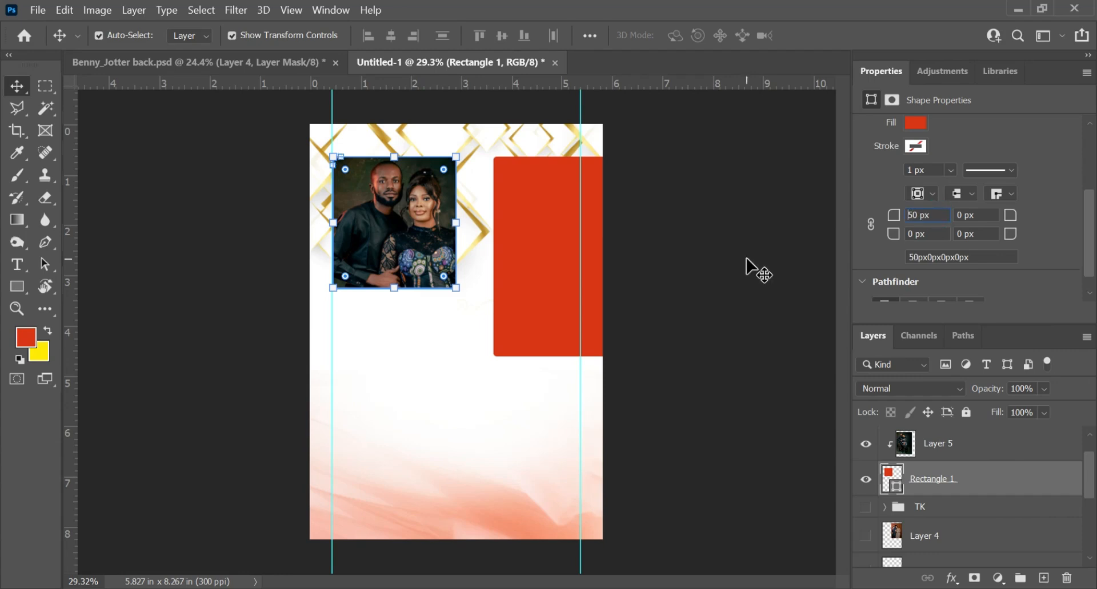
key("ctrl+h")
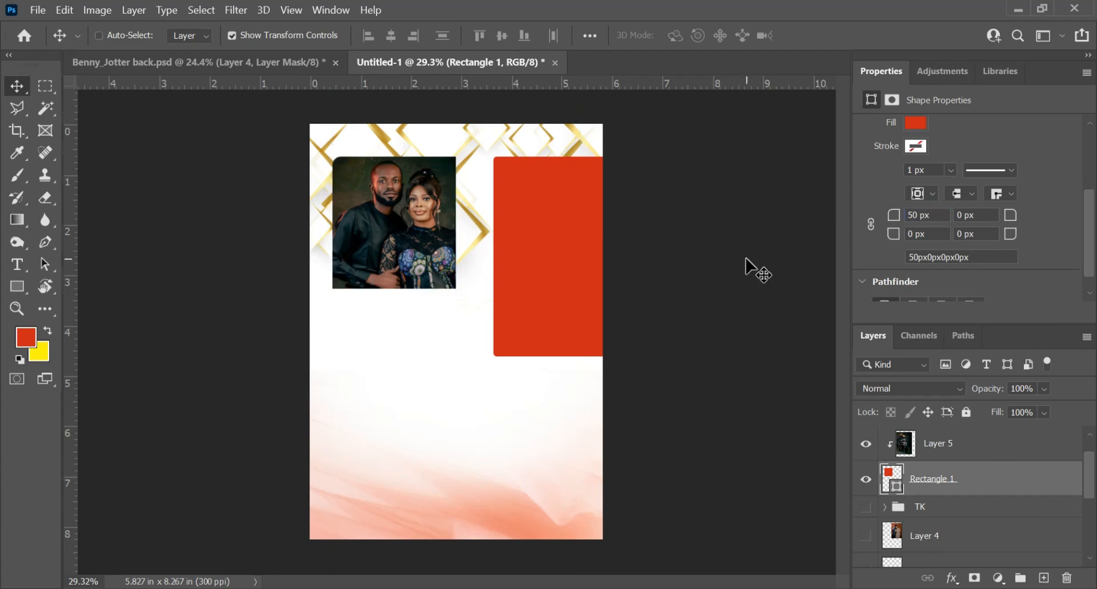
key("ctrl+h")
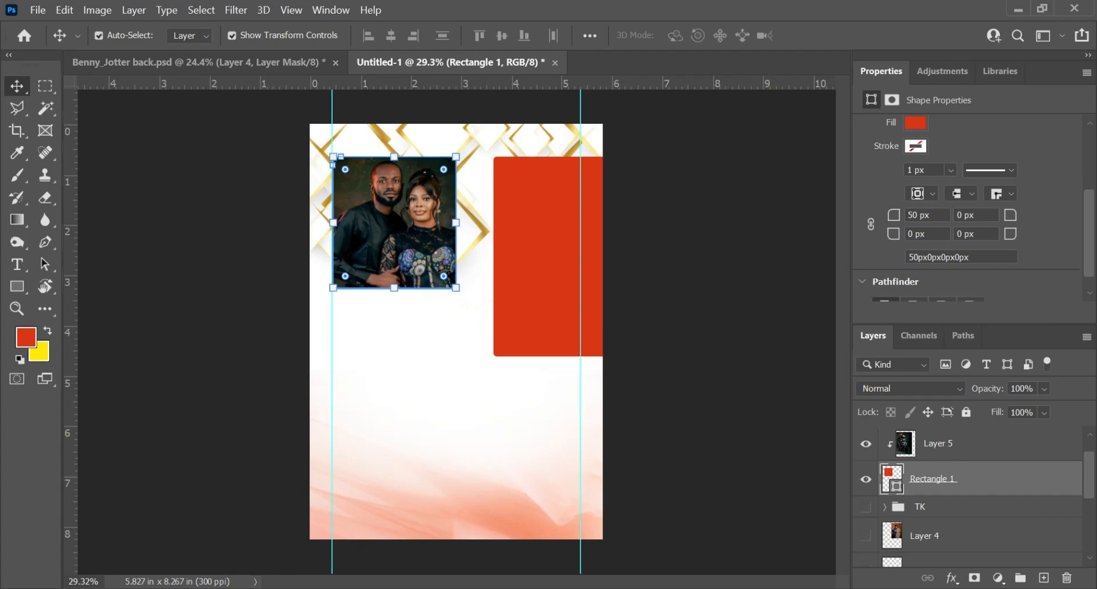
Try a 75 px top-left corner radius on Rectangle 1 and preview it without guides
left_click(936, 214)
key("Return")
key("ctrl+h")
key("ctrl+h")
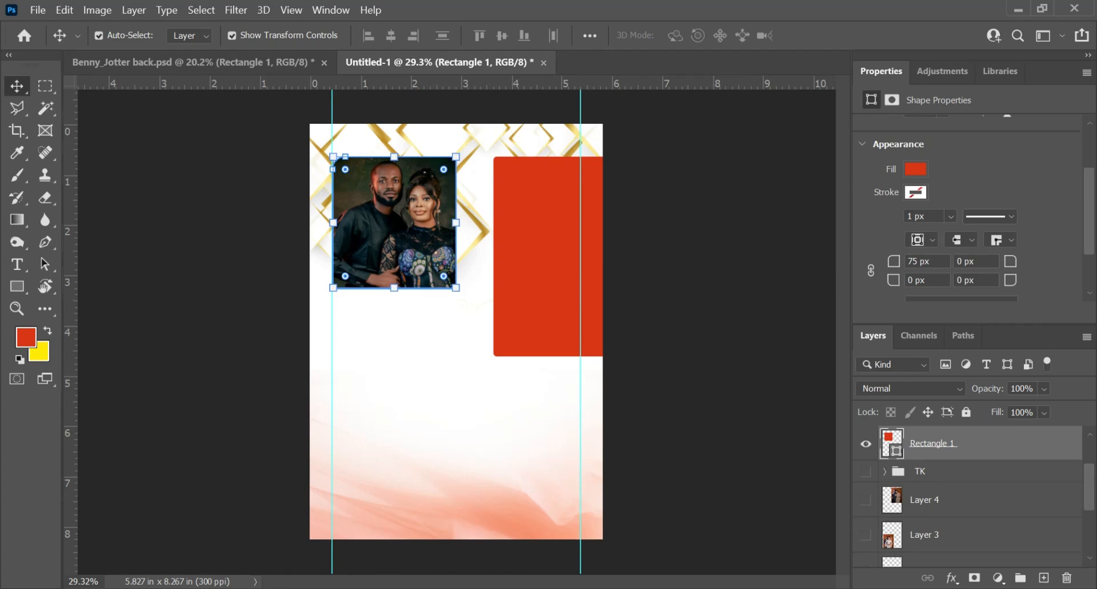
Set the top-left corner radius of Rectangle 1 to 120 px and clear the selection
left_click(942, 261)
type("120")
left_click(754, 274)
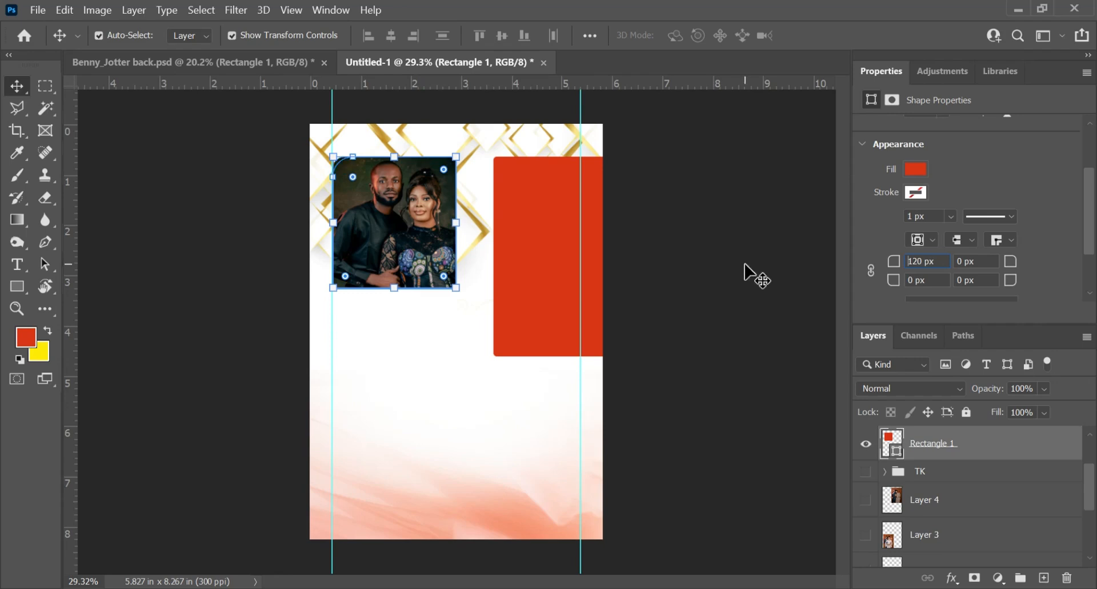
left_click(218, 223)
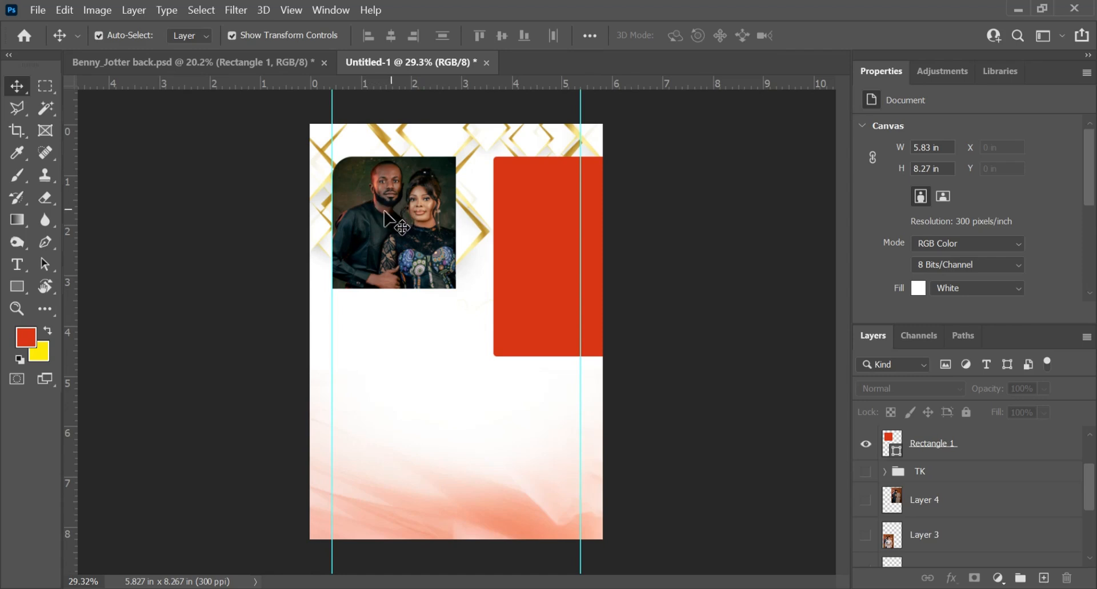
Delete the tall red rectangle beside the photo and duplicate the Rectangle 1 layer in place
left_click(518, 228)
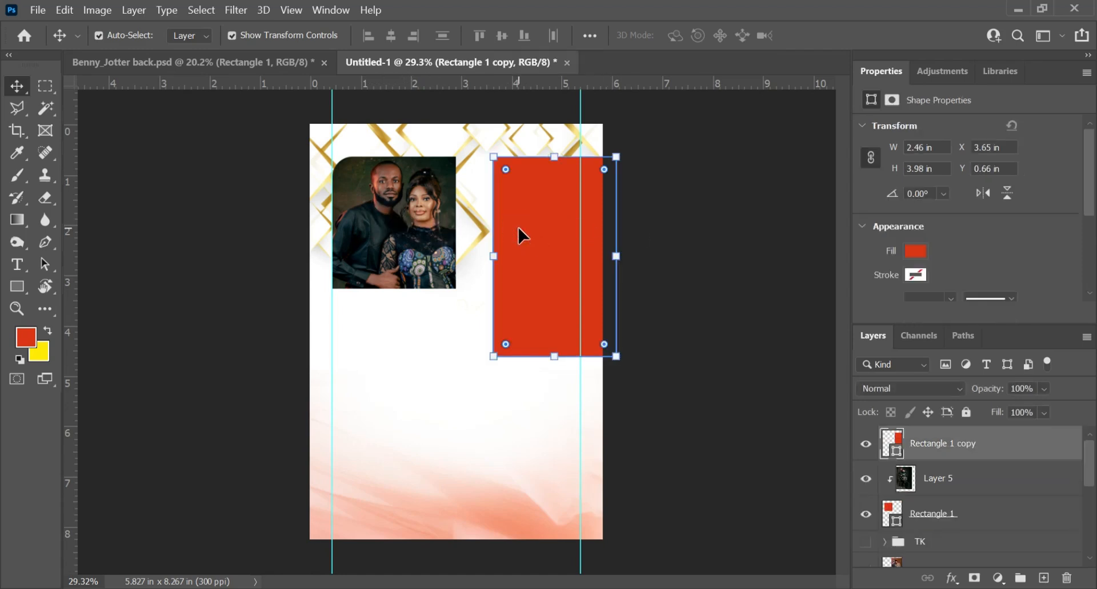
key("Delete")
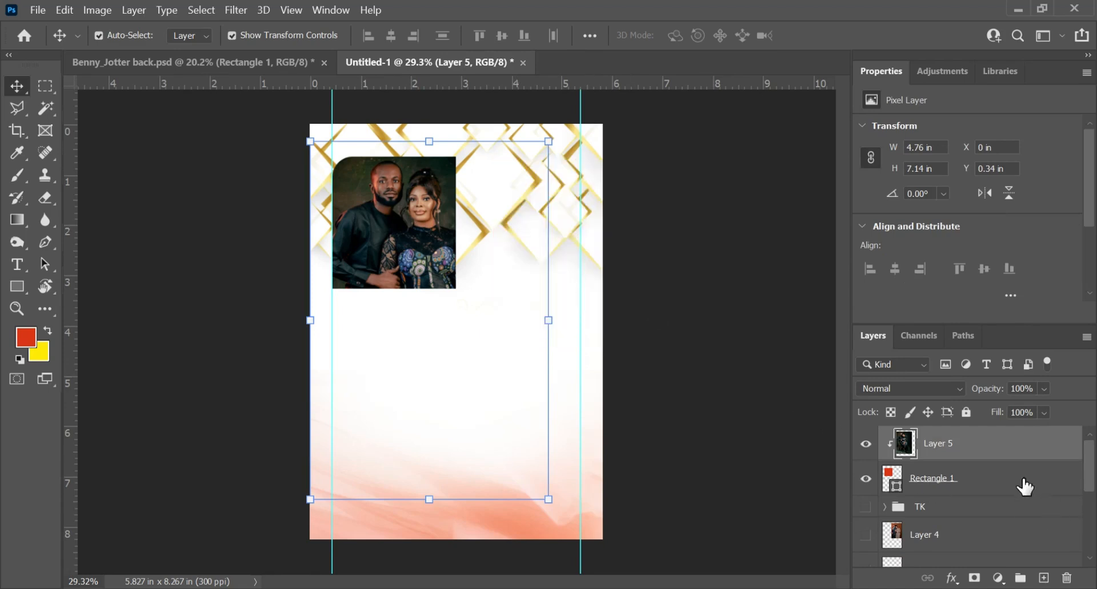
left_click(1024, 486)
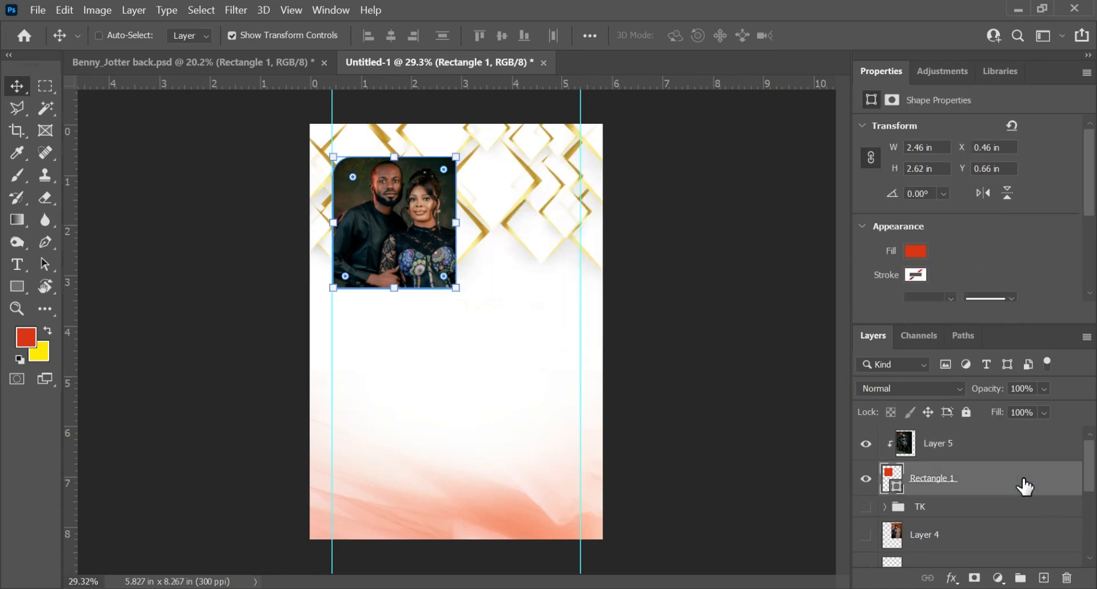
key("ctrl+j")
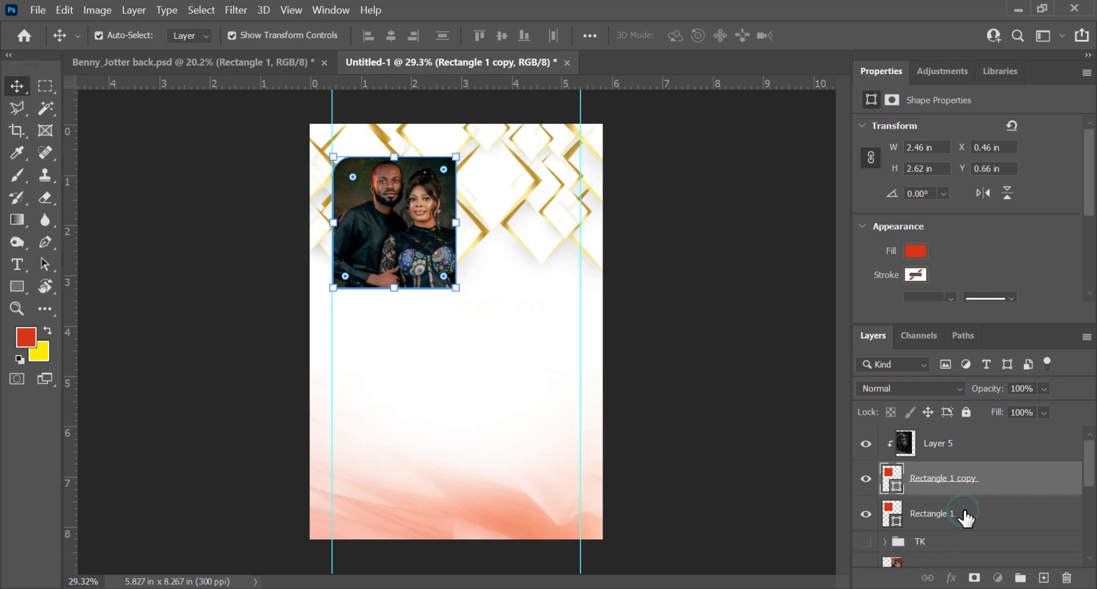
Move the lower Rectangle 1 out from behind the photo to sit directly beside it, at X 2.91 in, Y 0.66 in
left_click(966, 516)
key("shift+Down")
key("shift+Down")
key("shift+Down")
key("shift+Down")
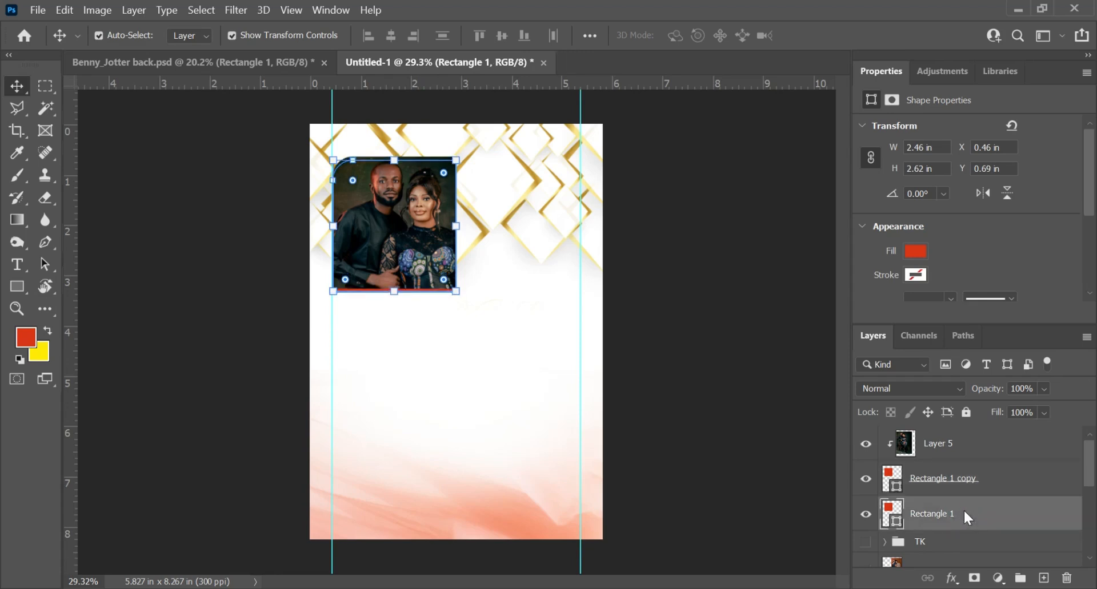
key("shift+Down")
key("shift+Down")
key("shift+Down")
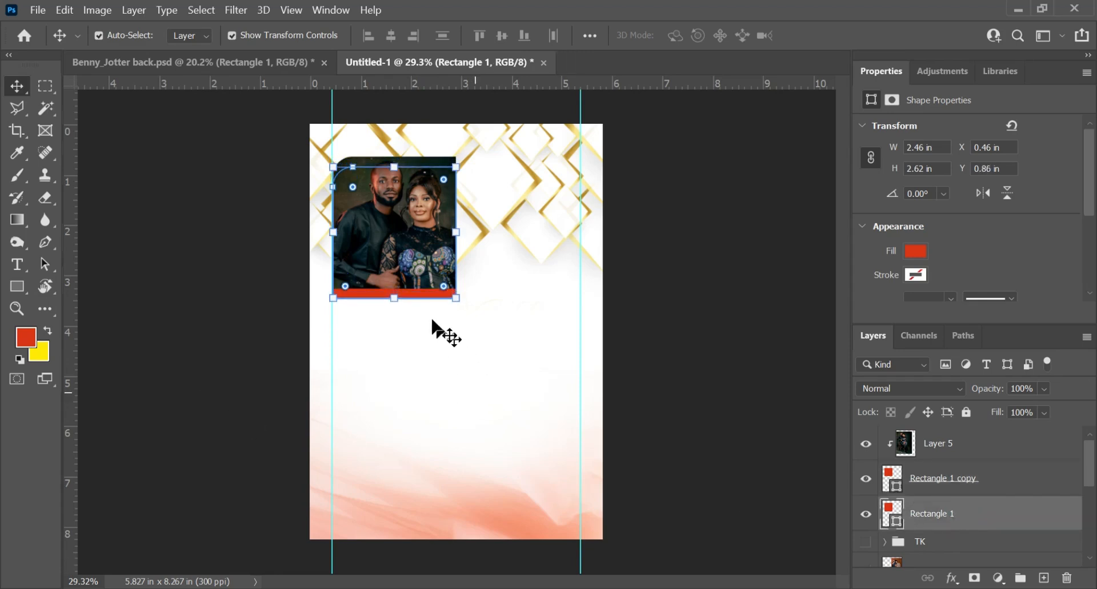
left_click_drag(419, 304, 540, 288)
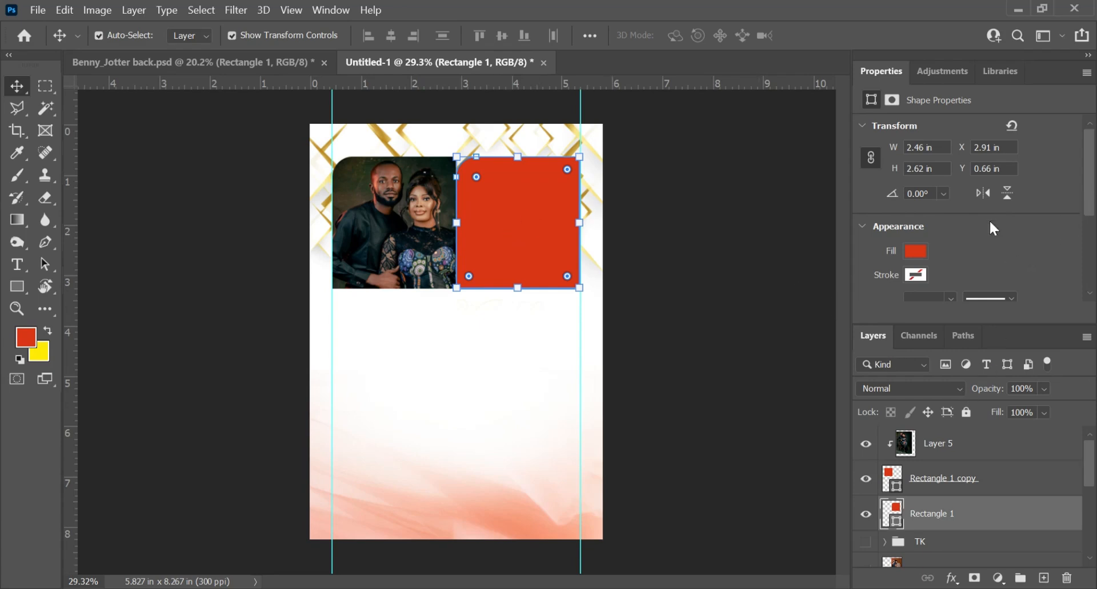
left_click(484, 286)
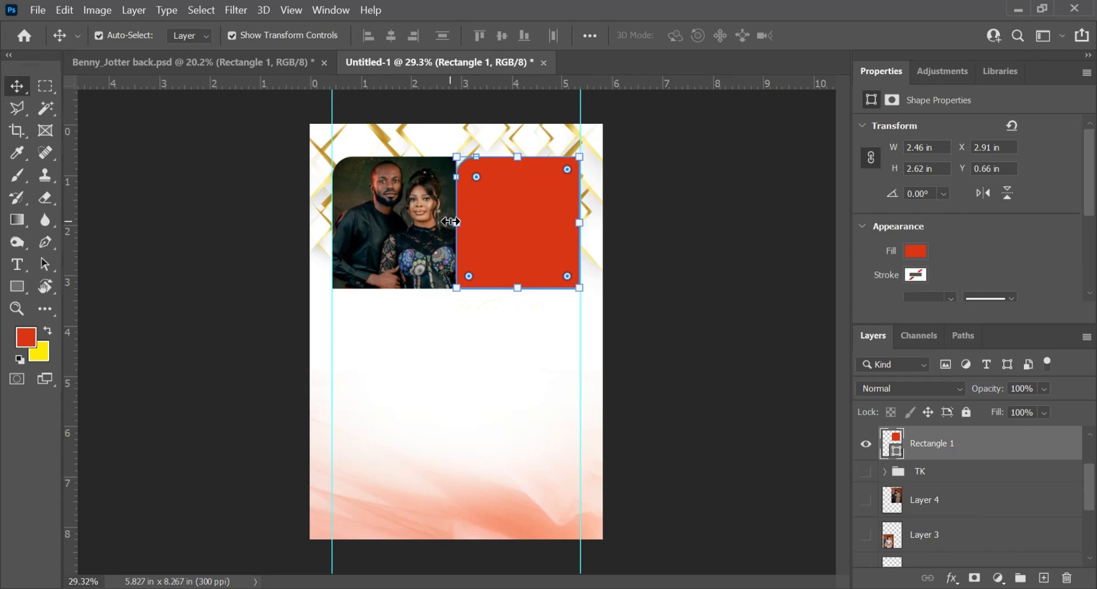
Resize the red rectangle to about 1.86 by 2.28 in at X 3.23 in, Y 1 in, leaving a gap beside the photo
left_click_drag(451, 222, 465, 224)
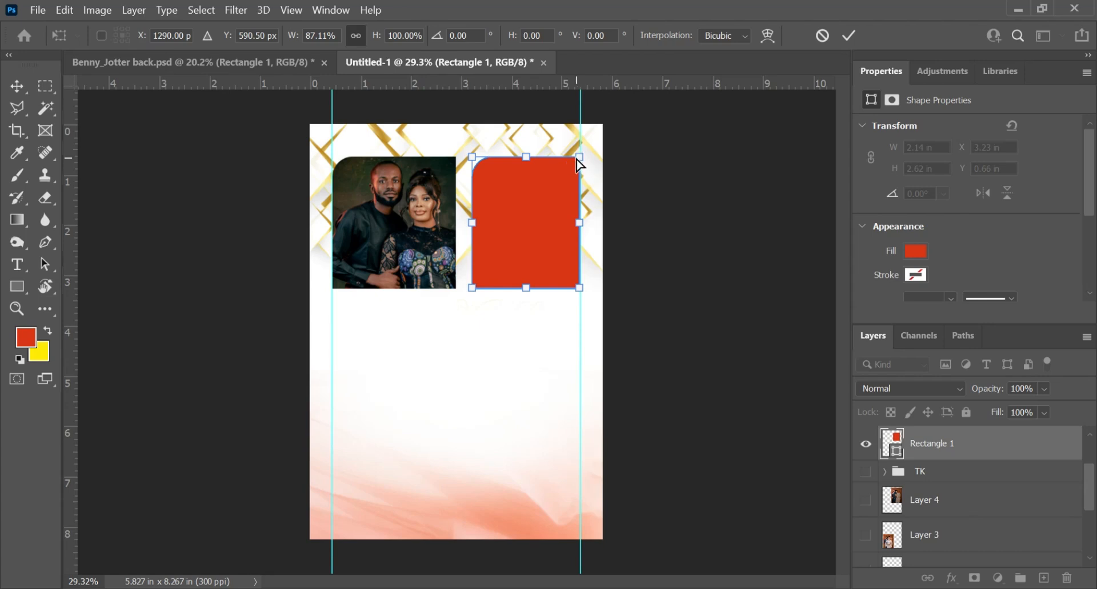
left_click_drag(577, 157, 570, 178)
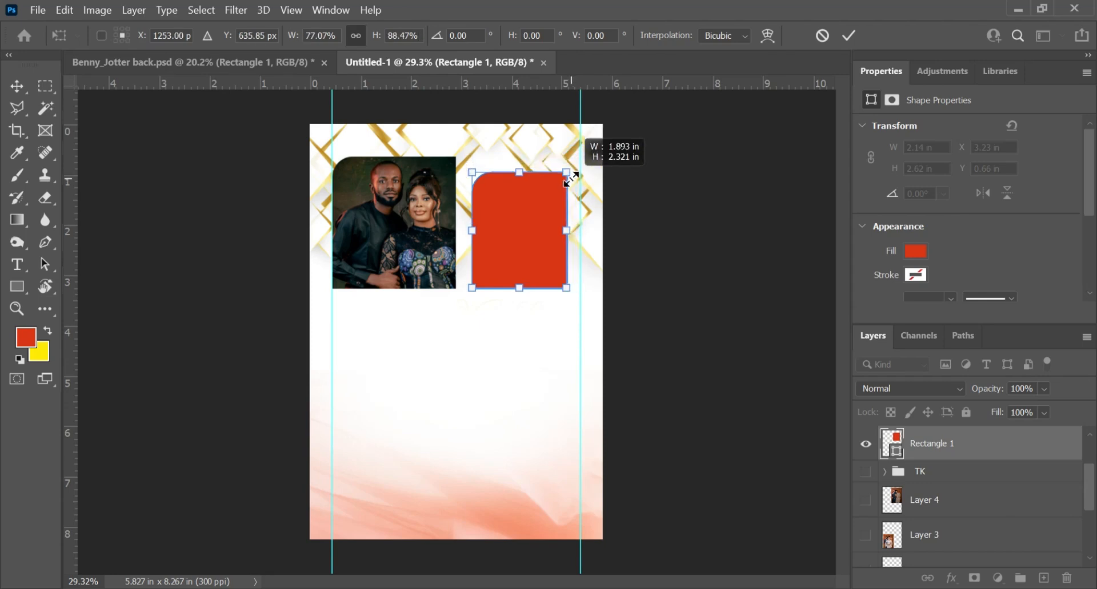
left_click_drag(569, 184, 571, 182)
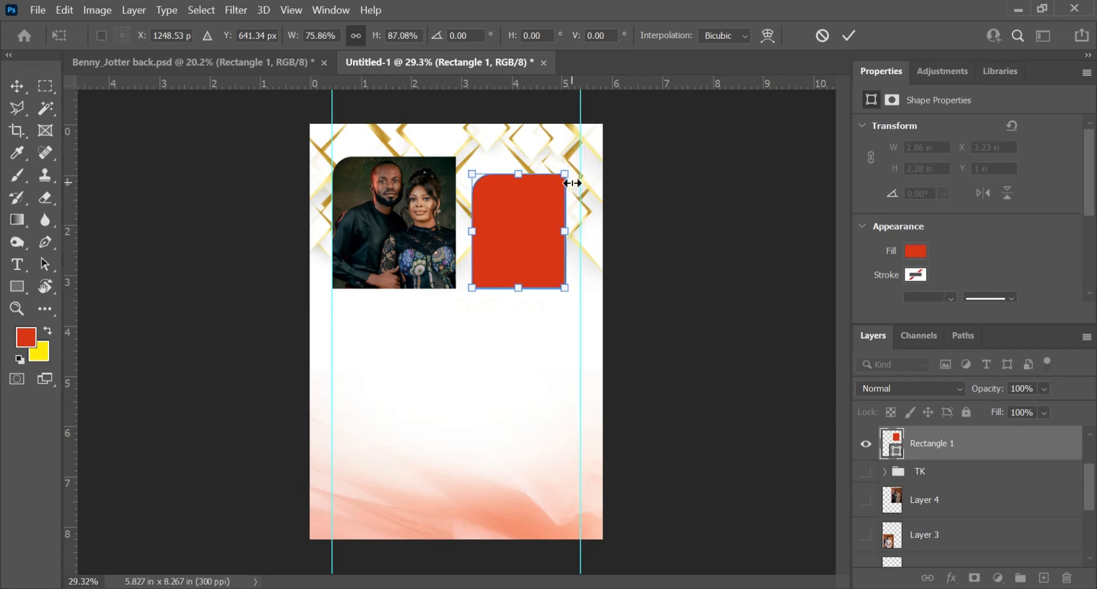
key("Return")
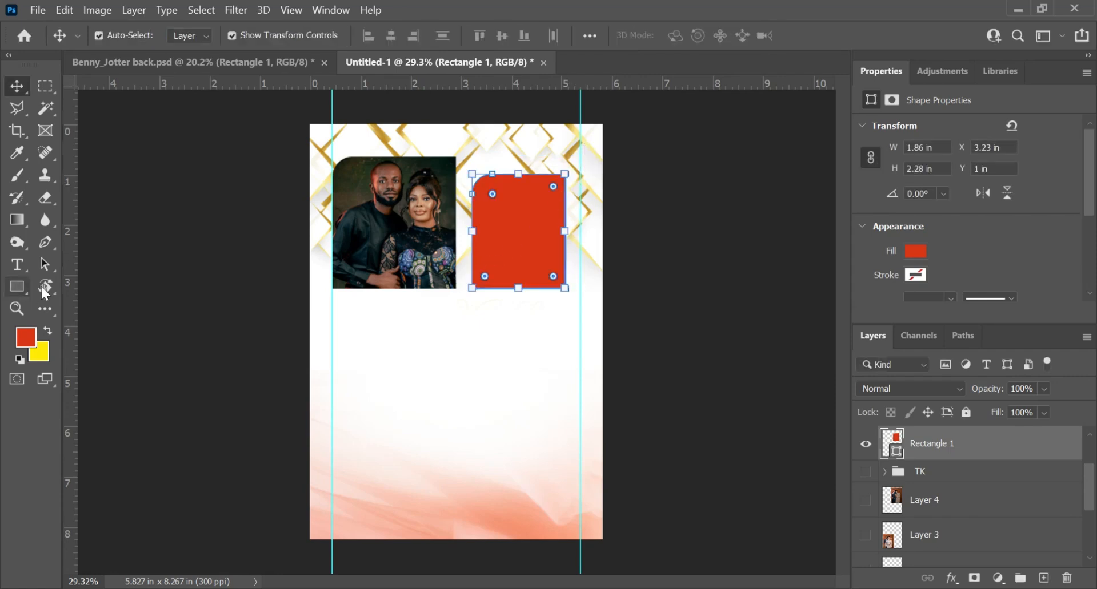
Add vertical guides along the right and left edges of the red rectangle, fine-tuning the left one against its edge
left_click_drag(112, 252, 565, 247)
left_click(733, 309)
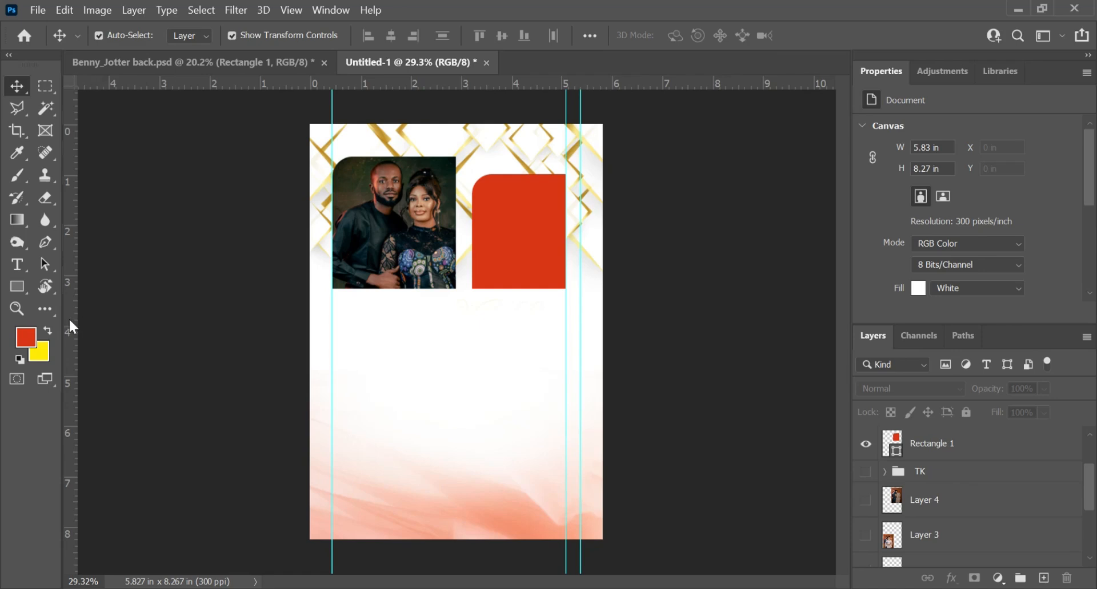
left_click_drag(70, 325, 472, 384)
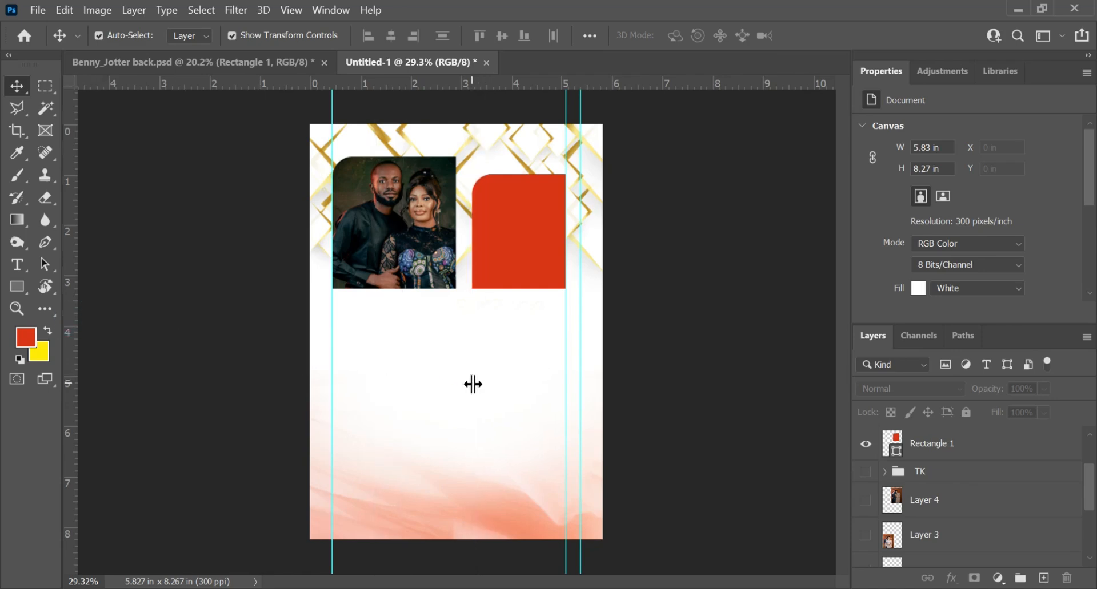
left_click(507, 249)
scroll(460, 343, "up", 1)
scroll(462, 371, "up", 3)
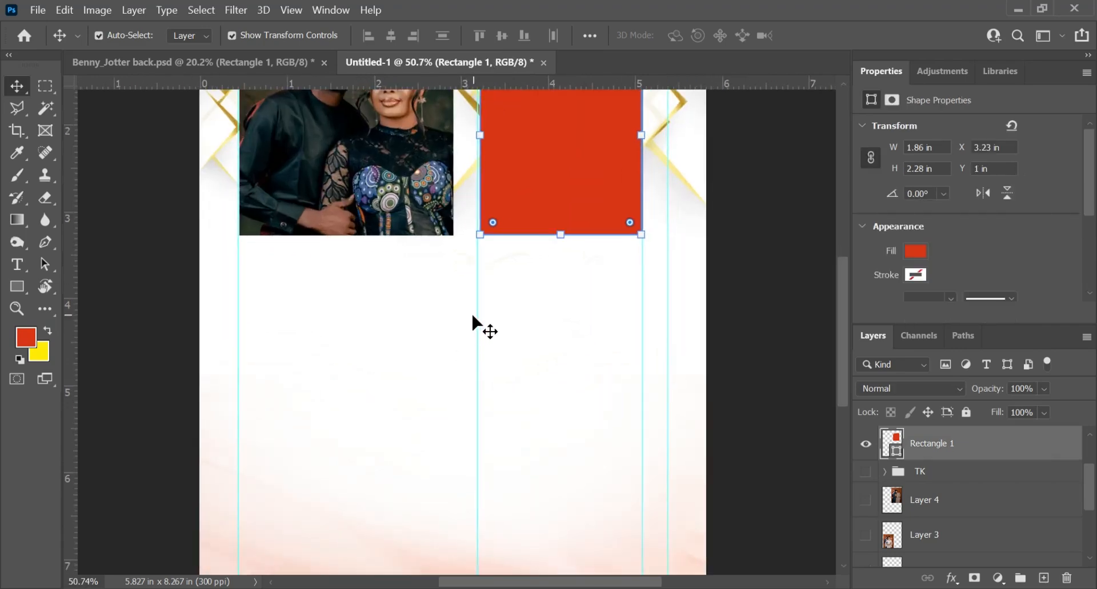
left_click_drag(477, 325, 482, 326)
scroll(498, 431, "down", 3)
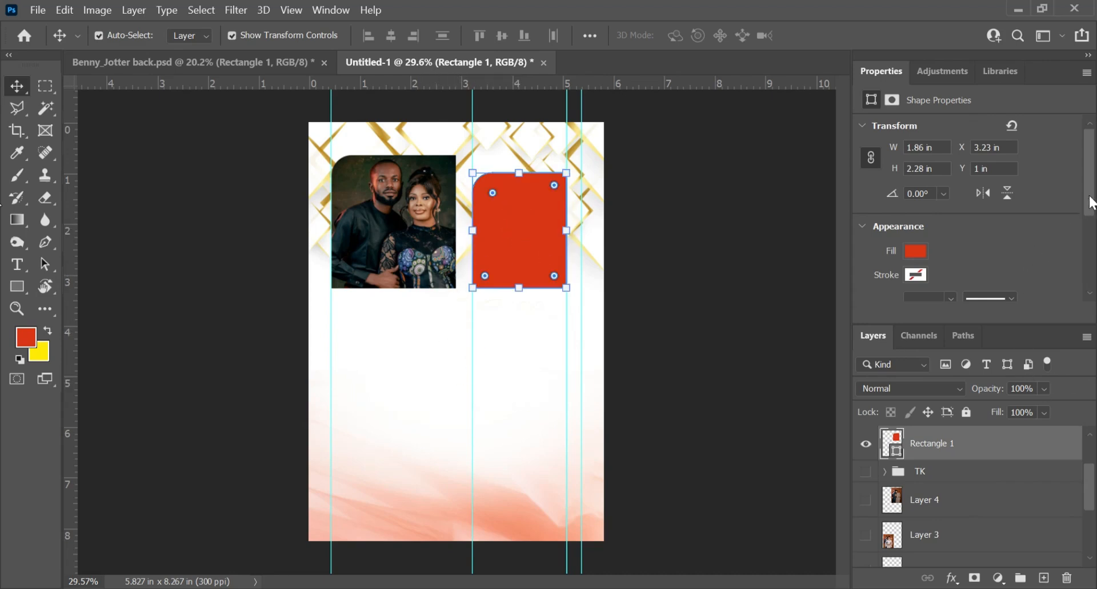
Set the red rectangle's top-left corner radius to 0 px and its top-right corner radius to 120 px
scroll(980, 237, "down", 5)
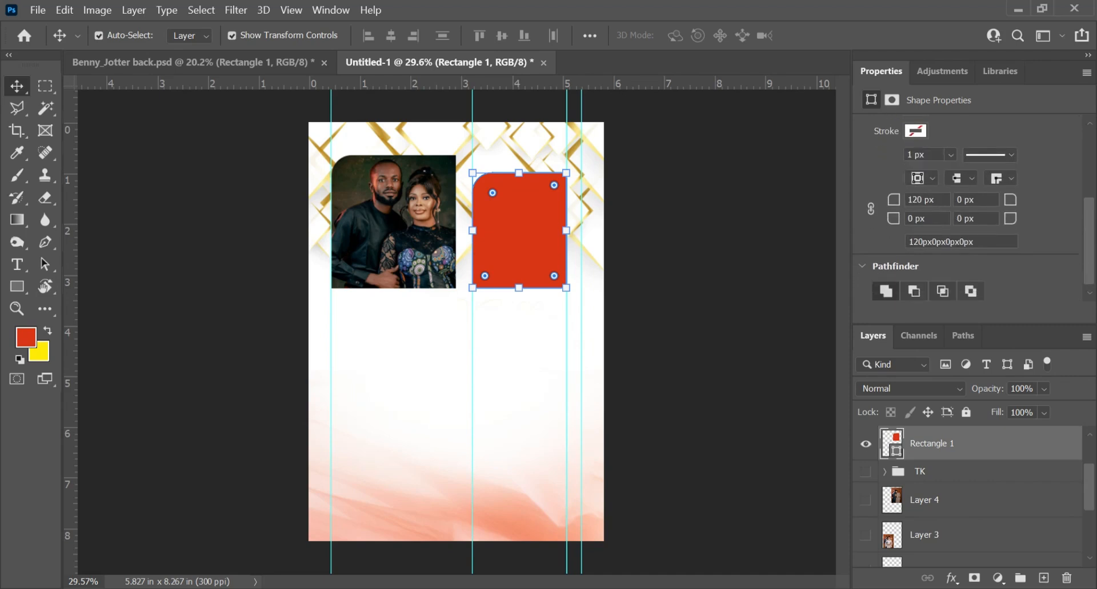
left_click_drag(938, 195, 831, 222)
key("ctrl+a")
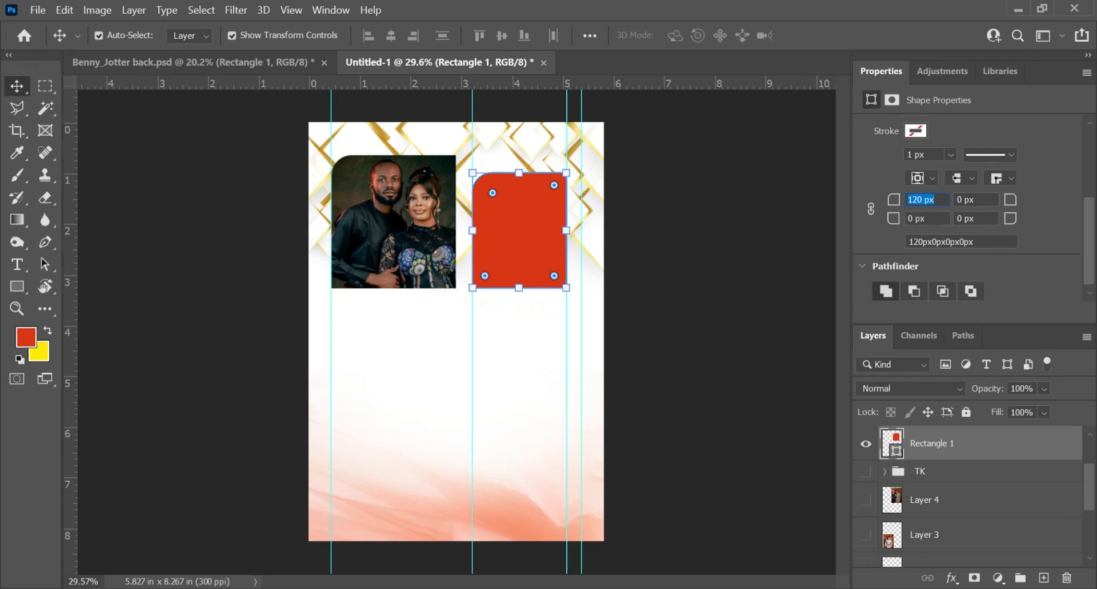
type("0")
key("Return")
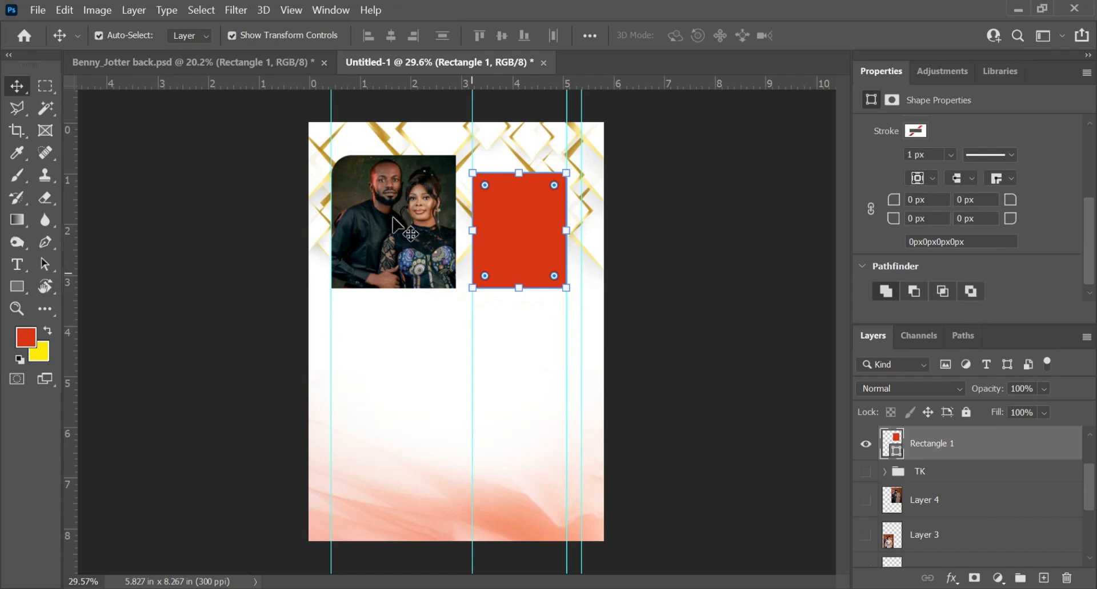
scroll(1045, 227, "down", 1)
left_click(988, 193)
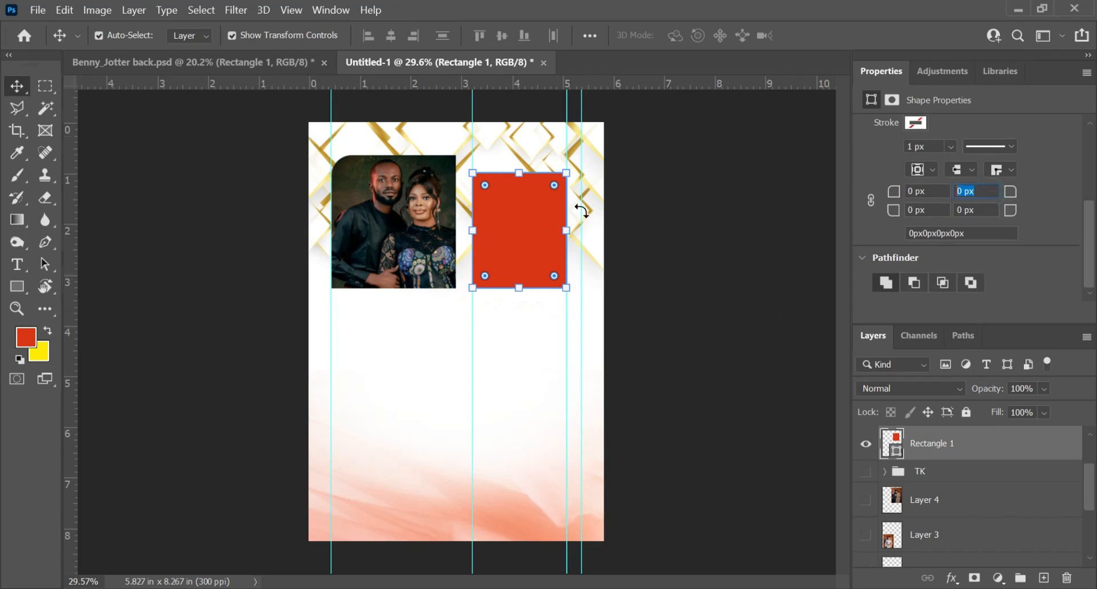
type("120 px")
left_click(743, 269)
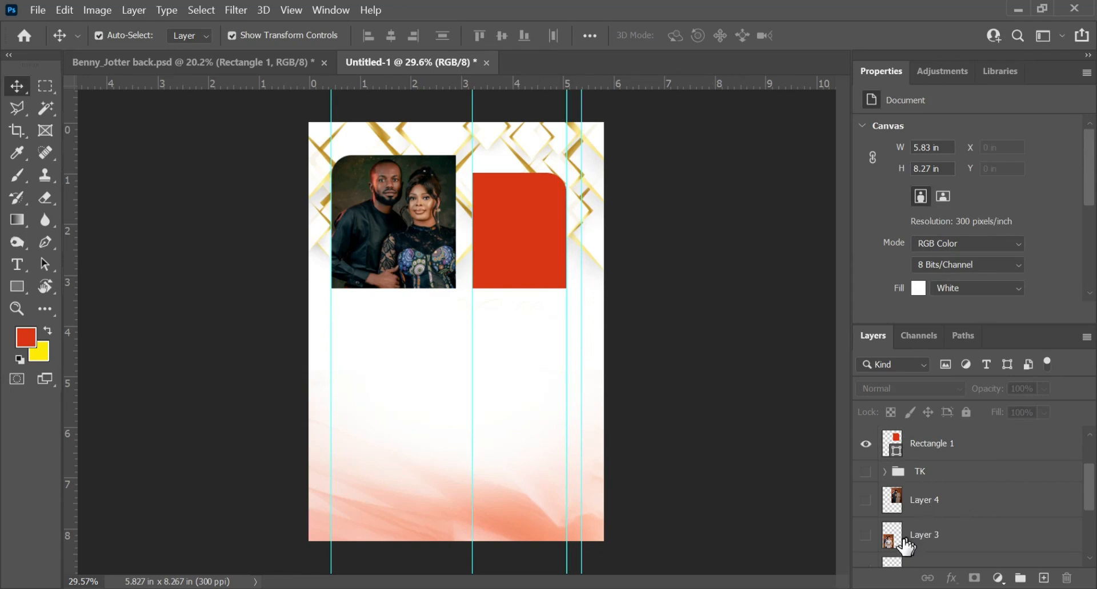
Show the Layer 4 photo and place the Rectangle 1 layer directly beneath it
scroll(959, 542, "down", 1)
scroll(965, 542, "down", 1)
scroll(959, 537, "up", 1)
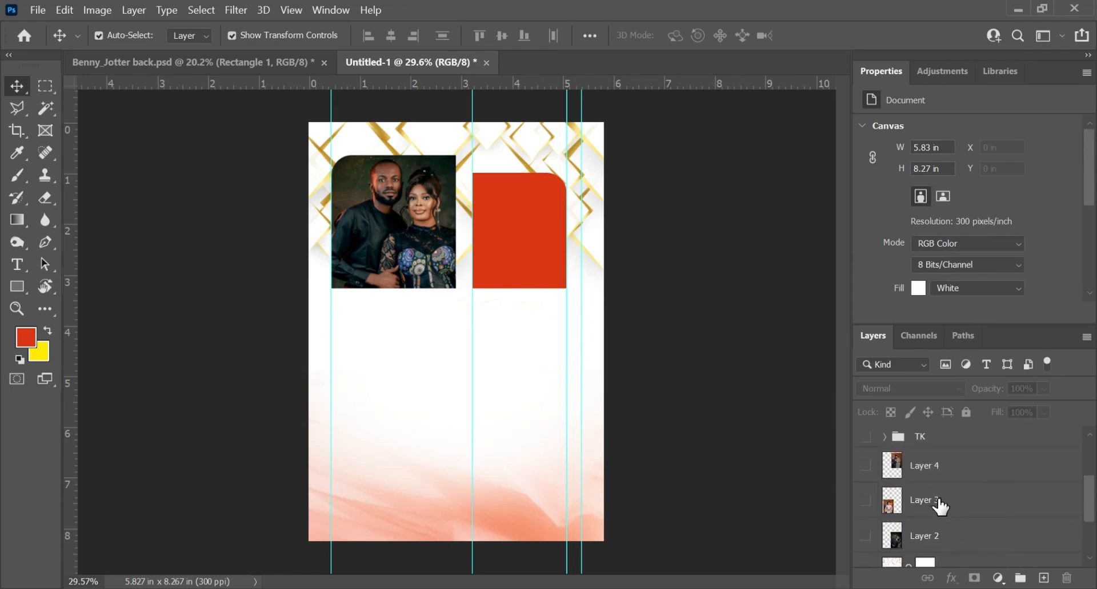
left_click(857, 466)
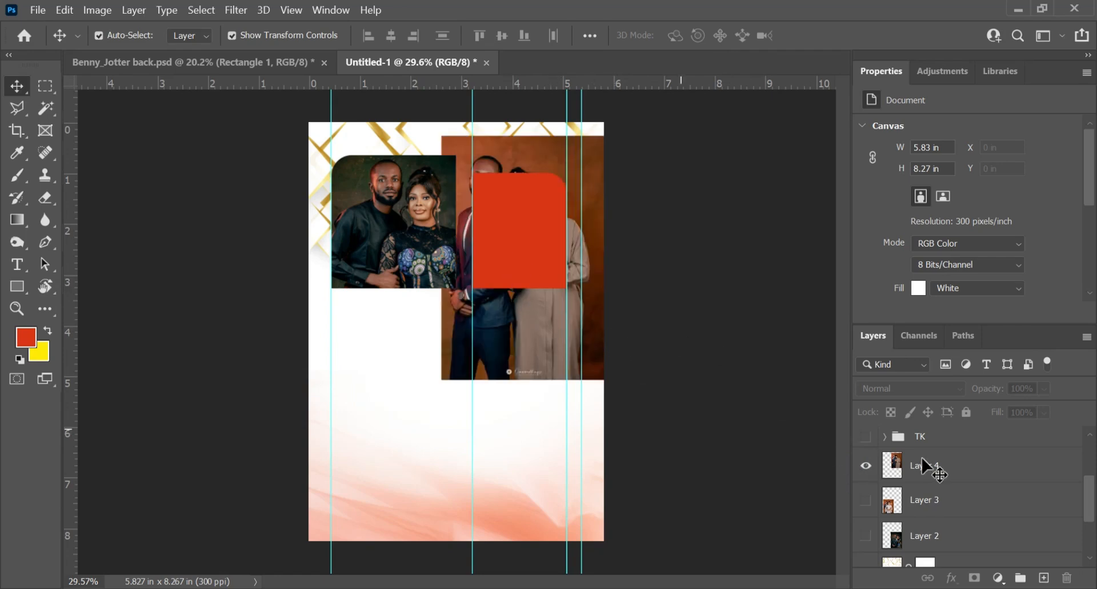
scroll(999, 487, "up", 1)
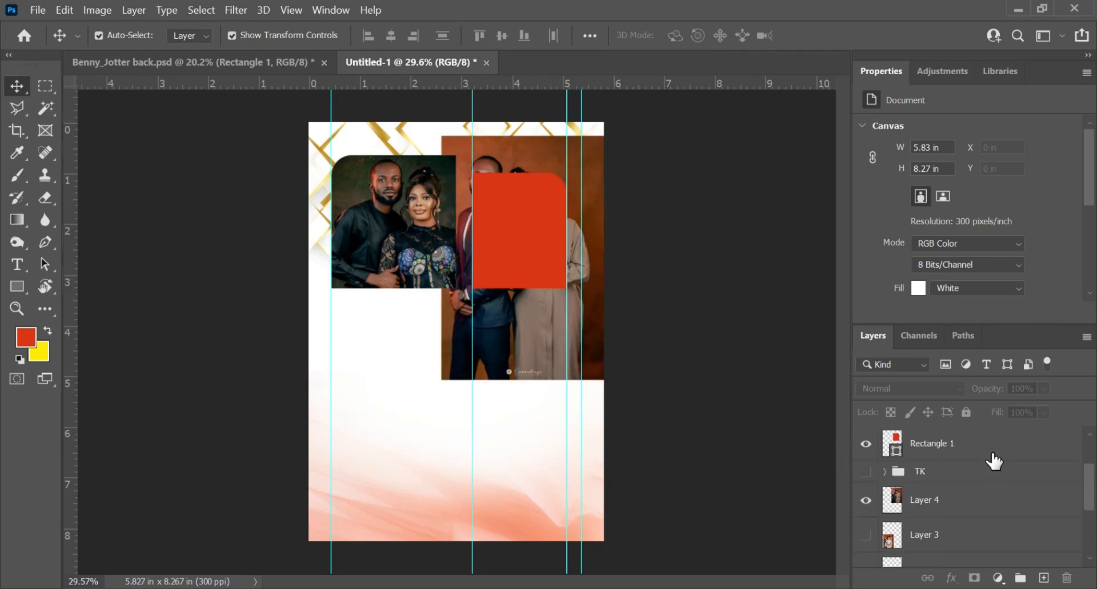
left_click_drag(994, 443, 979, 514)
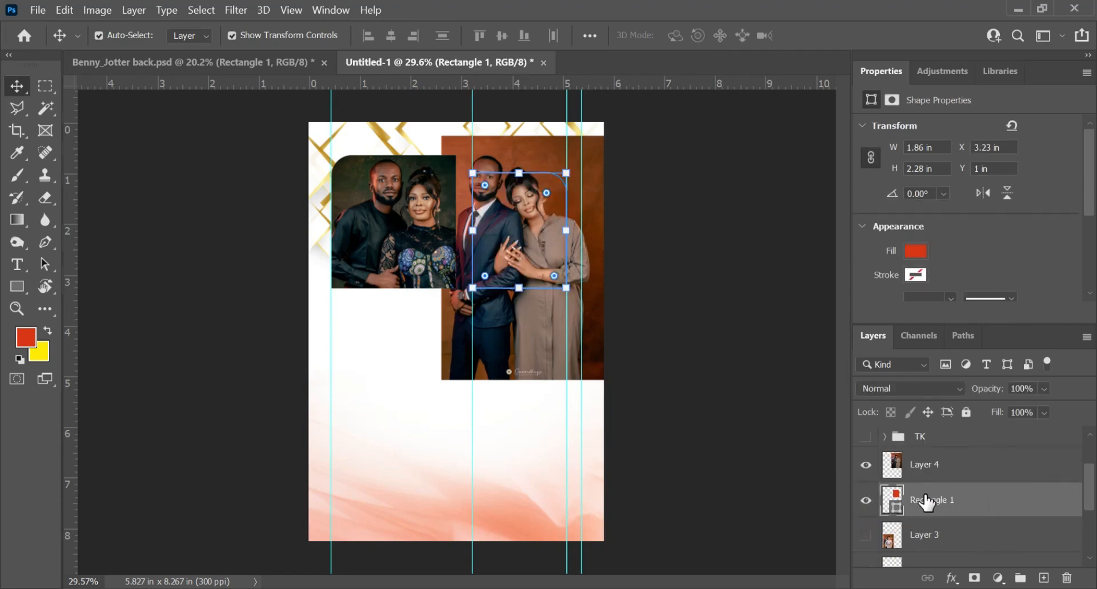
Clip Layer 4 to Rectangle 1 and reposition the photo at X 2.91 in, Y 0.69 in so both faces fit the frame
left_click(977, 468)
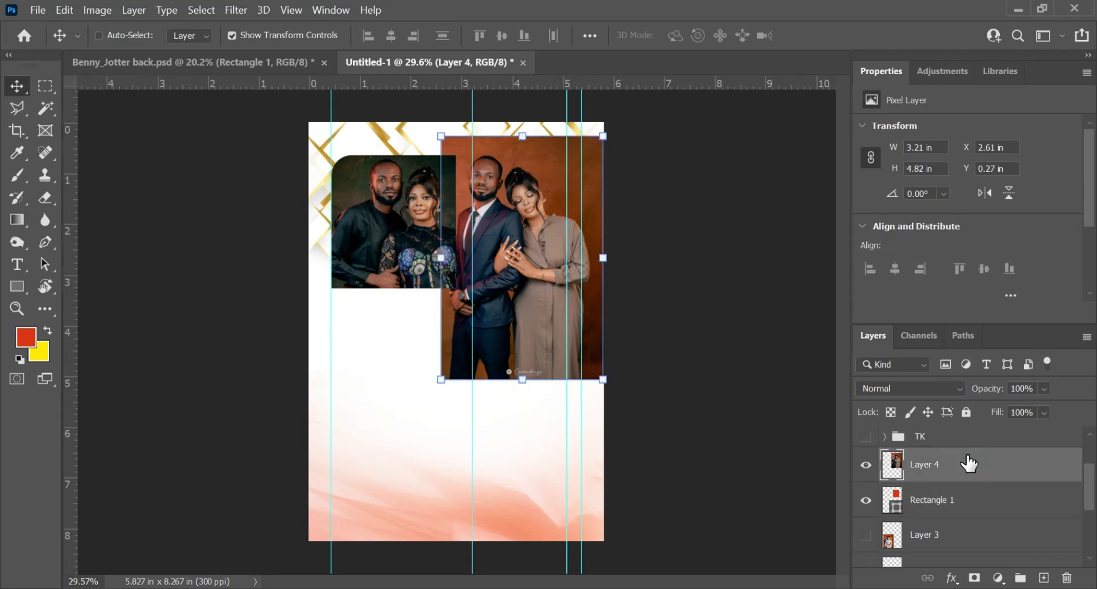
key("ctrl+alt+g")
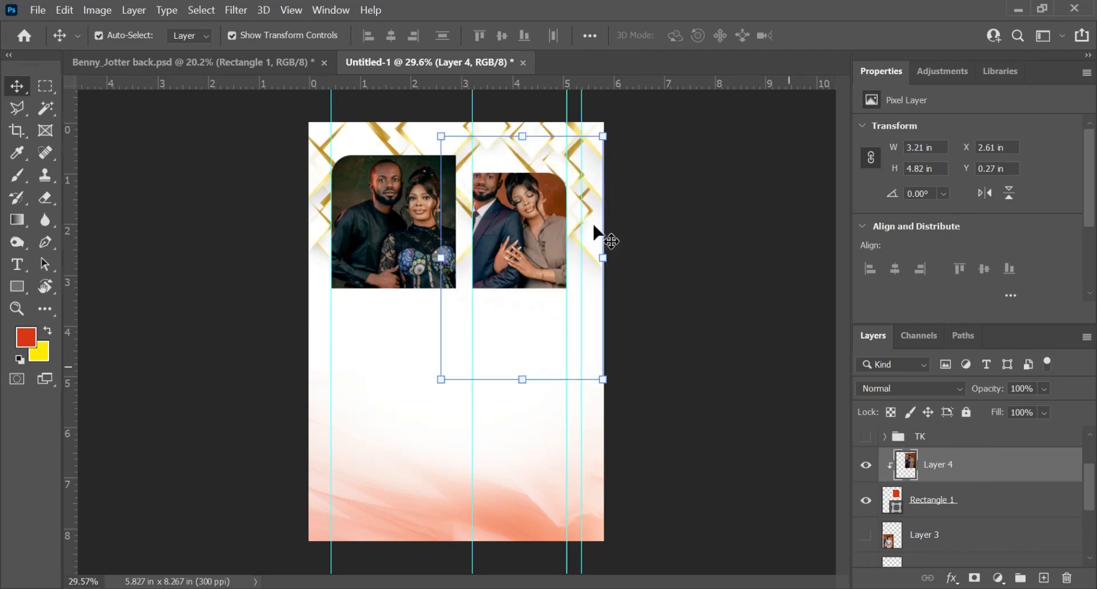
mouse_move(523, 243)
left_mouse_down()
mouse_move(517, 235)
mouse_move(536, 258)
mouse_move(520, 228)
mouse_move(528, 239)
left_mouse_up()
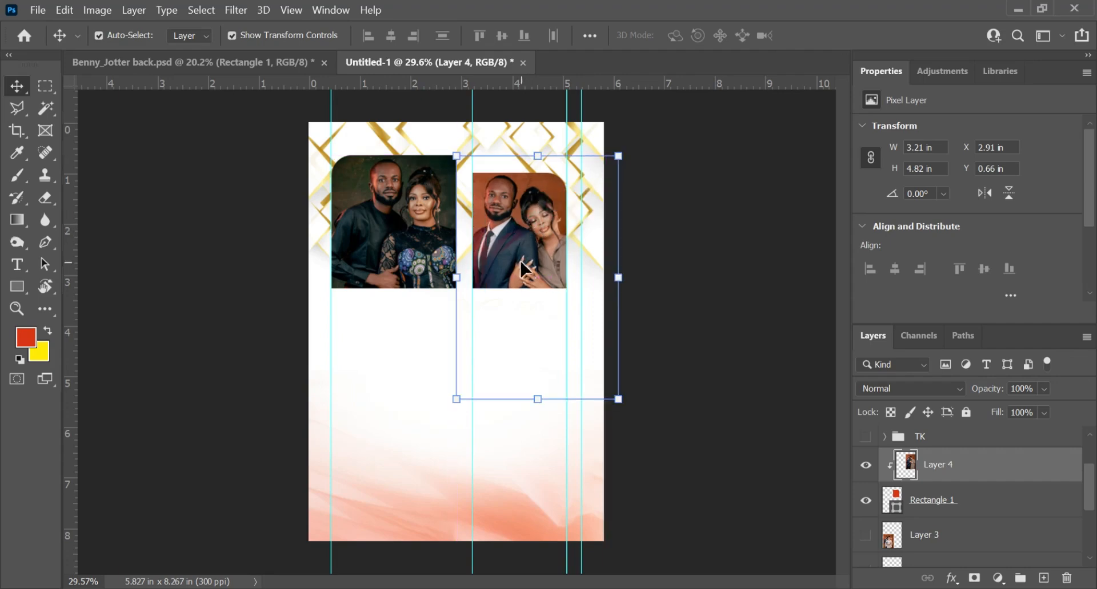
key("shift+Down")
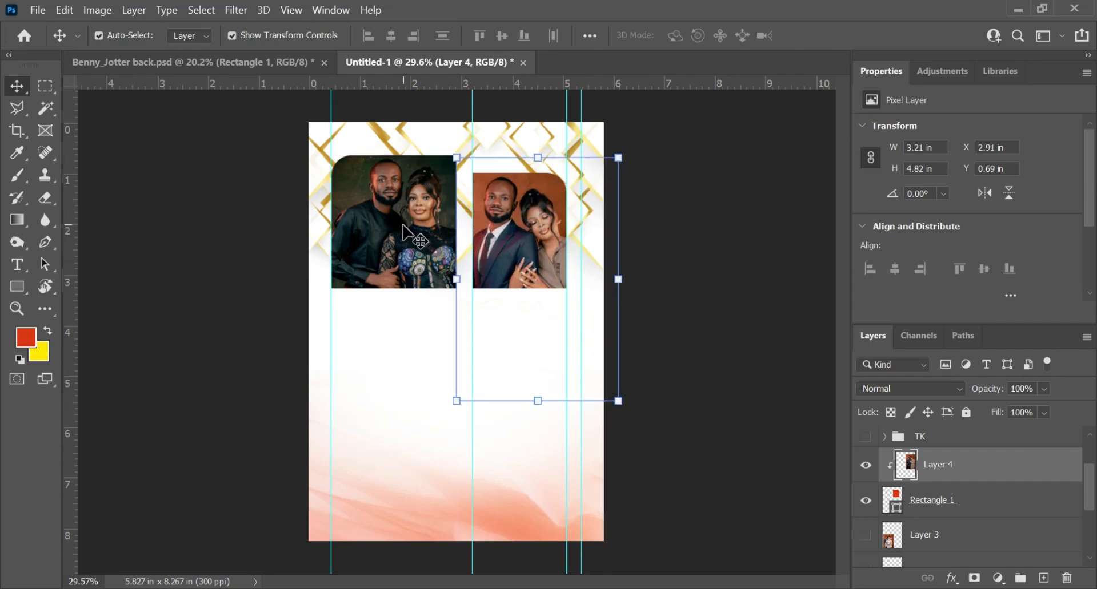
Nudge the Layer 5 photo within its frame to X -0.03 in, Y 0.38 in
key("ctrl+v")
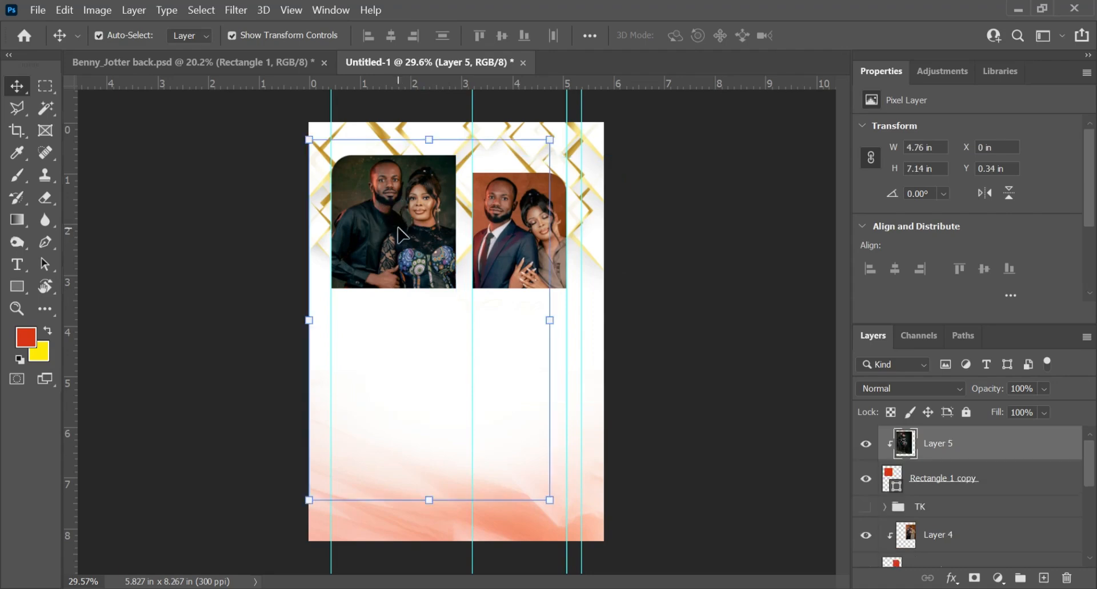
key("shift+Down")
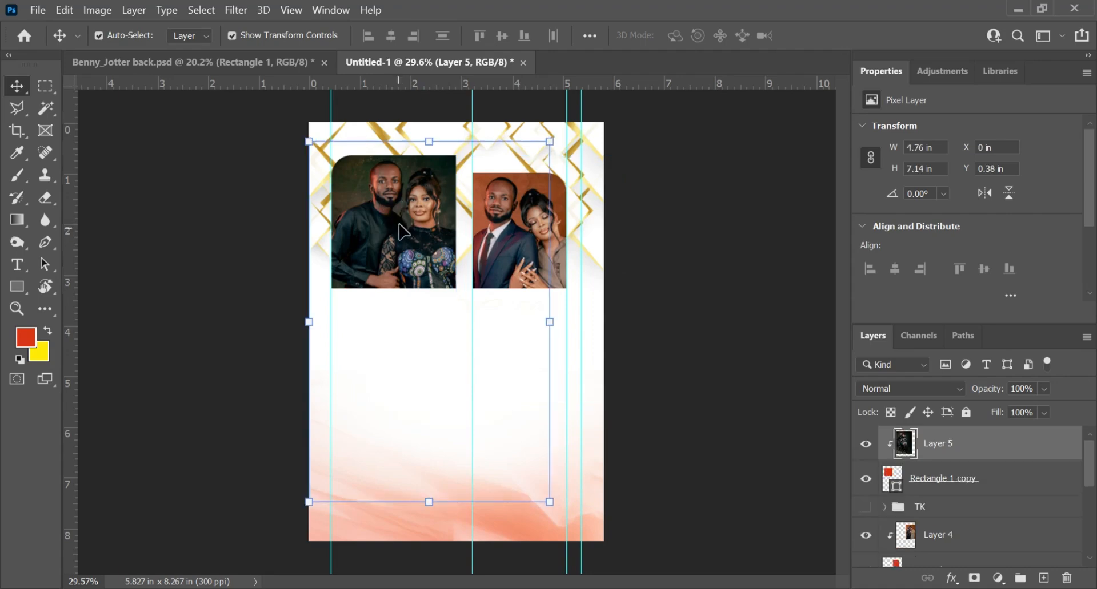
key("shift+Left")
left_click(744, 270)
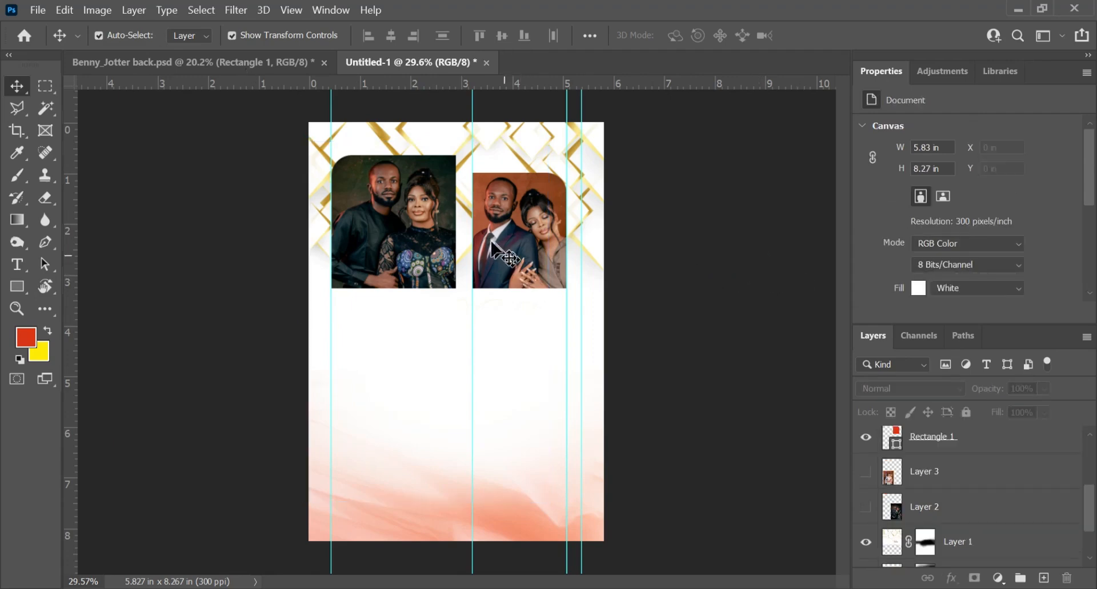
Duplicate the Rectangle 1 copy frame of the first photo in place
left_click(389, 231)
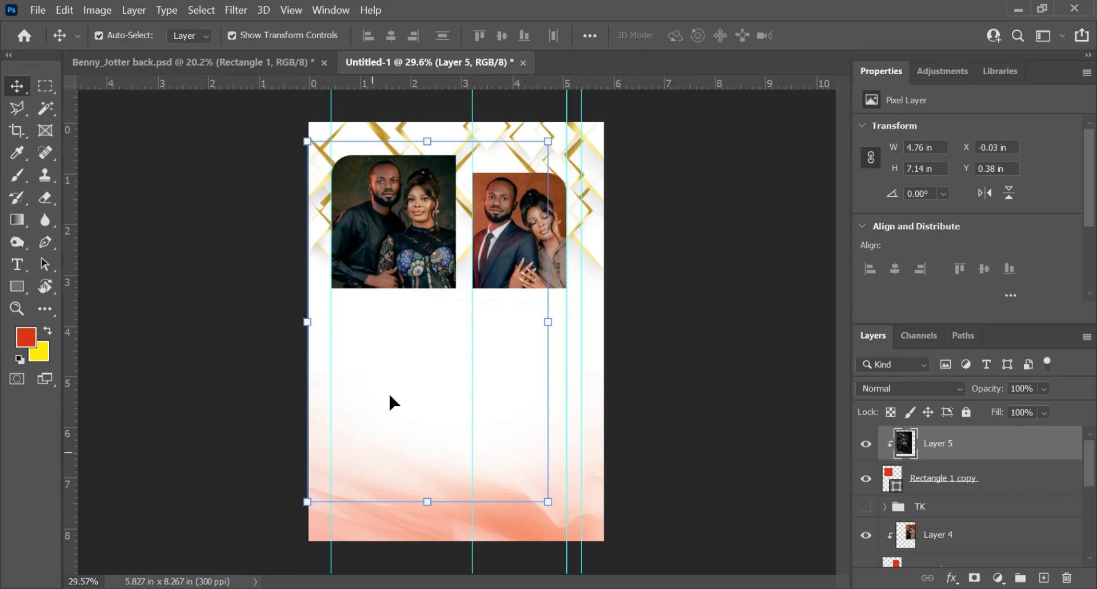
left_click(1013, 485)
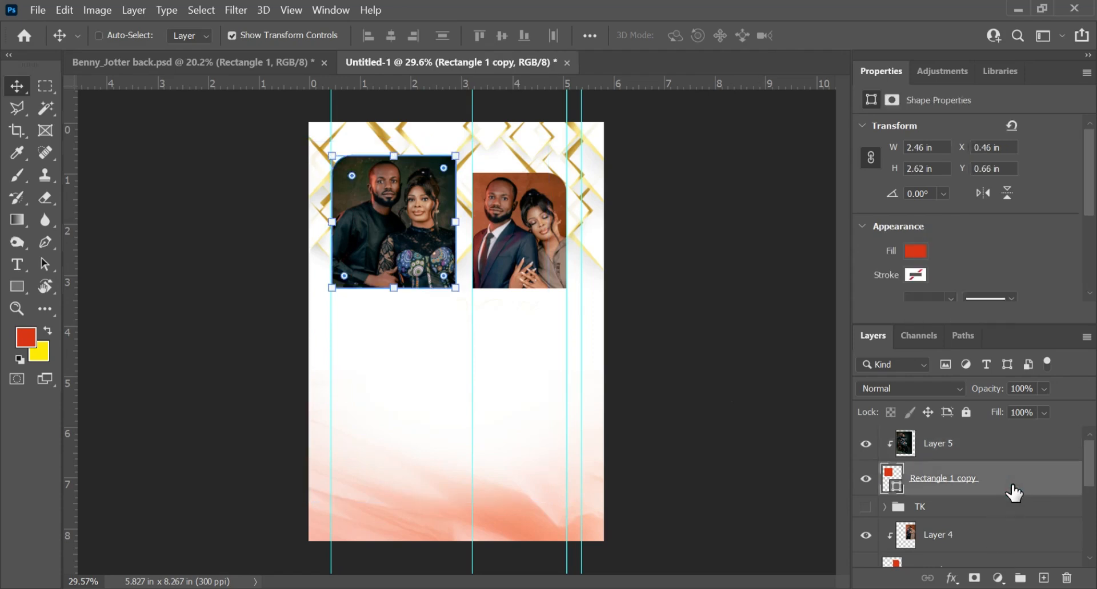
key("ctrl+j")
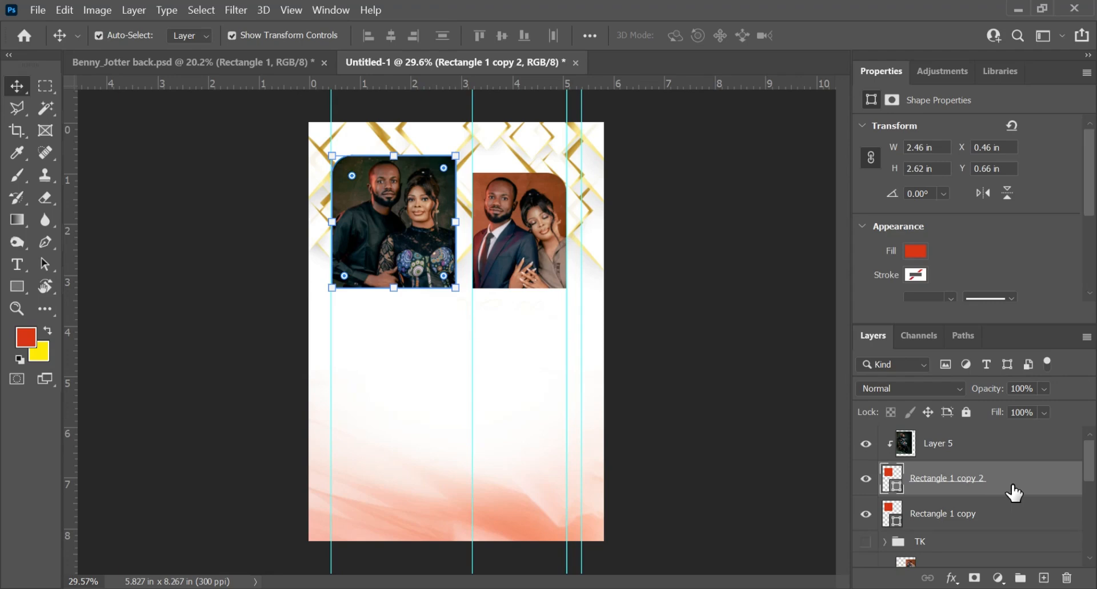
left_click(937, 512)
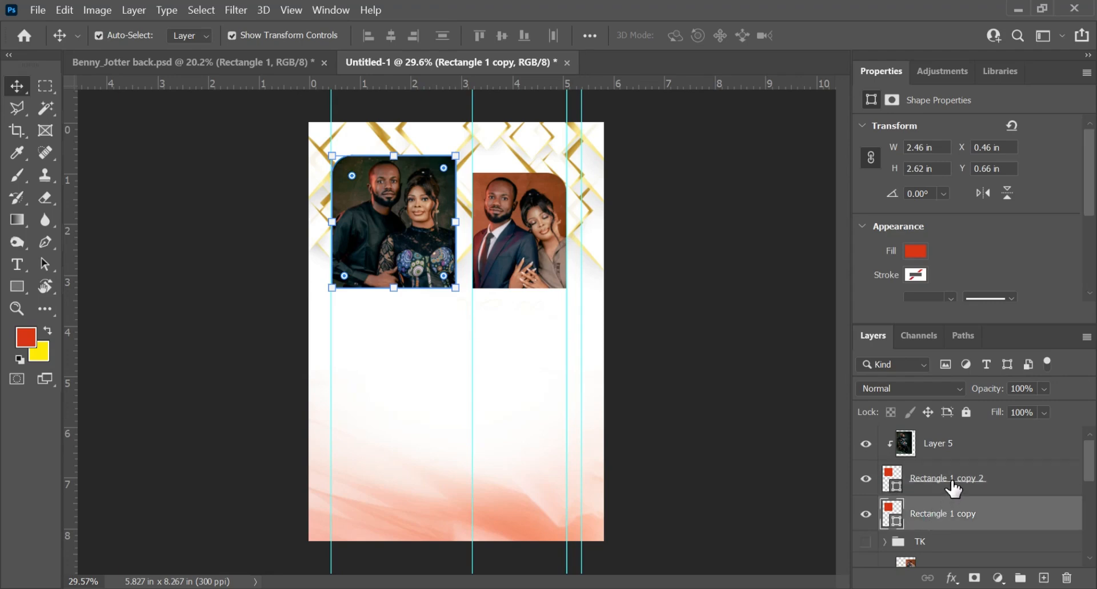
left_click(958, 485)
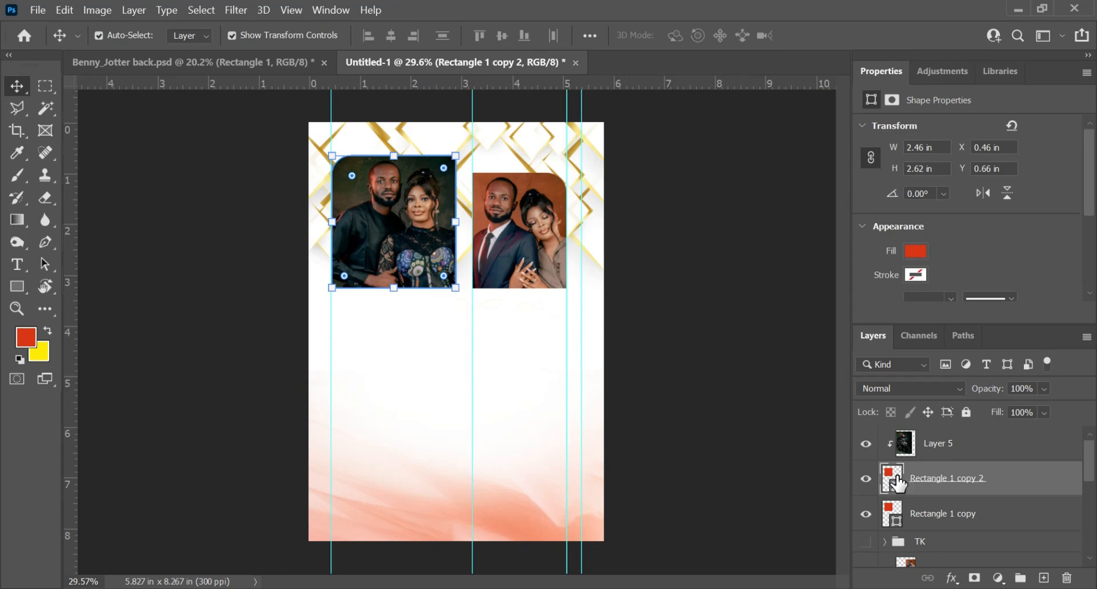
Move the lower Rectangle 1 copy out from behind the first photo to X 2.64 in, Y 4.13 in, below the second photo
left_click(923, 517)
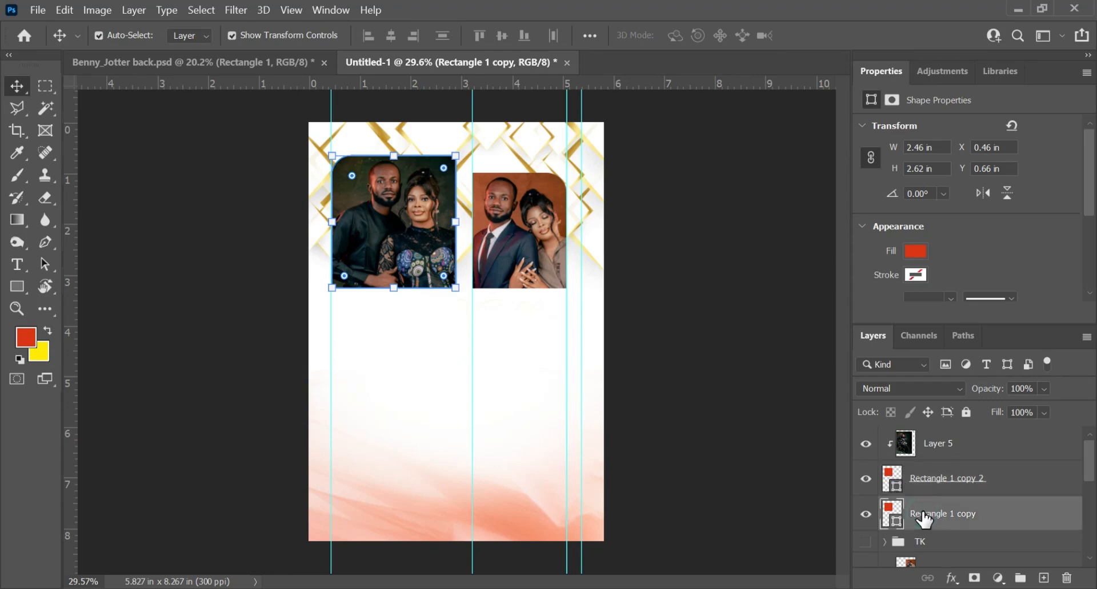
key("shift+Down")
key("shift+Down")
key("shift+Down")
key("shift+Down")
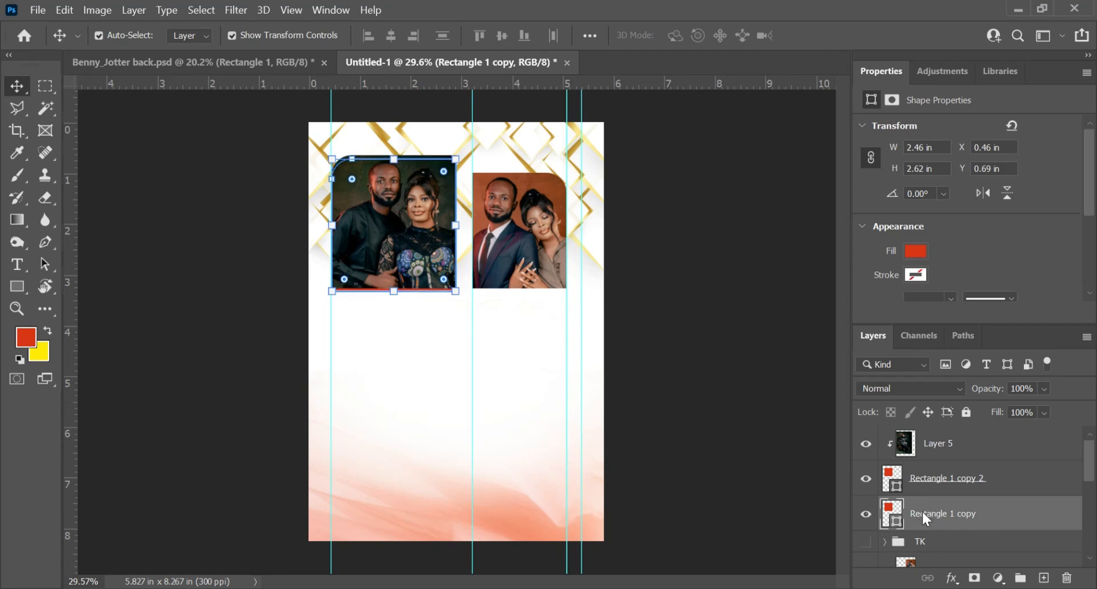
key("shift+Down")
key("shift+Down")
key("shift+Down")
key("shift+Down")
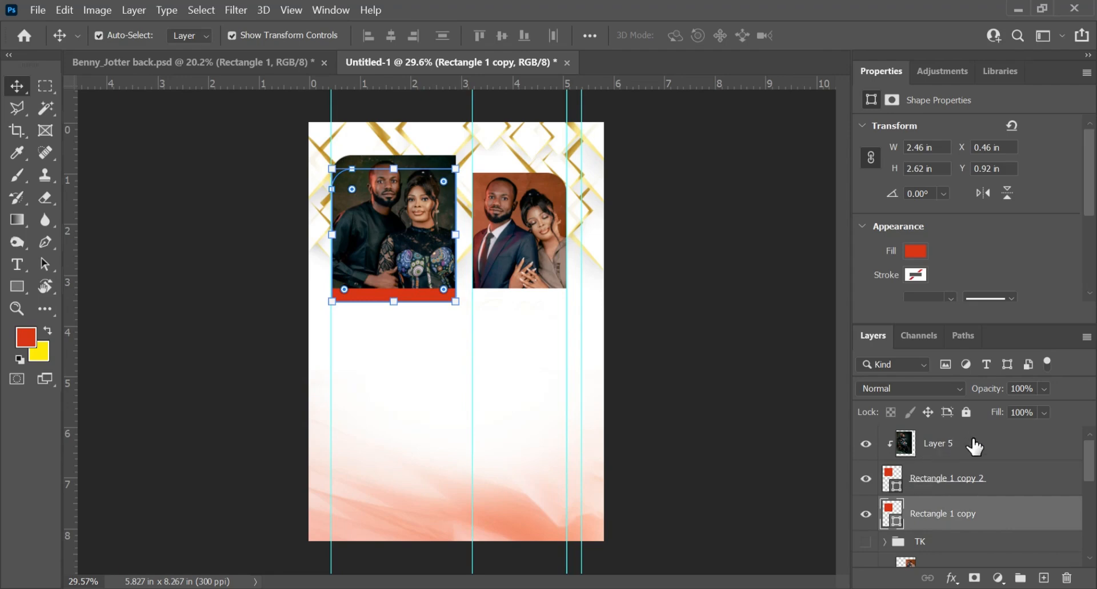
left_click_drag(409, 301, 515, 461)
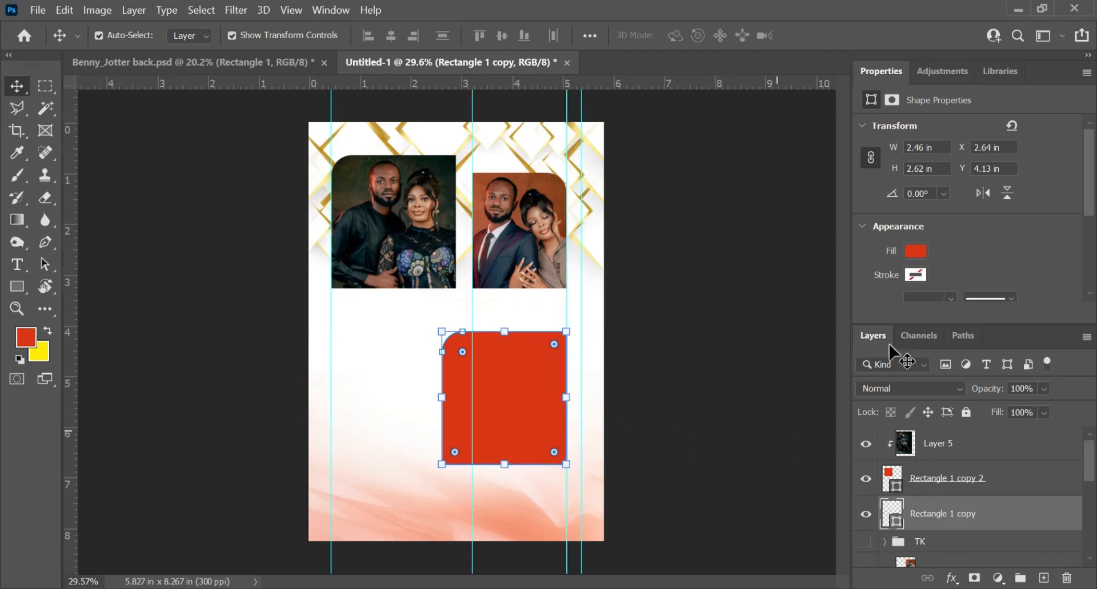
Set the moved rectangle's top-left corner radius to 0 px and its bottom-right corner radius to 120 px
scroll(1027, 228, "down", 5)
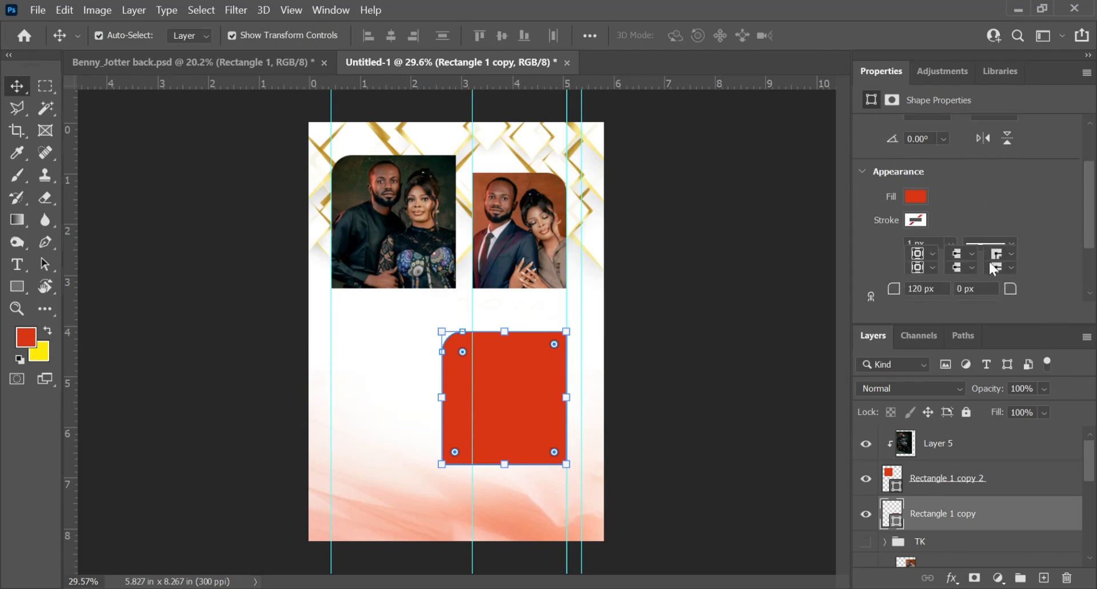
left_click(935, 274)
key("ctrl+c")
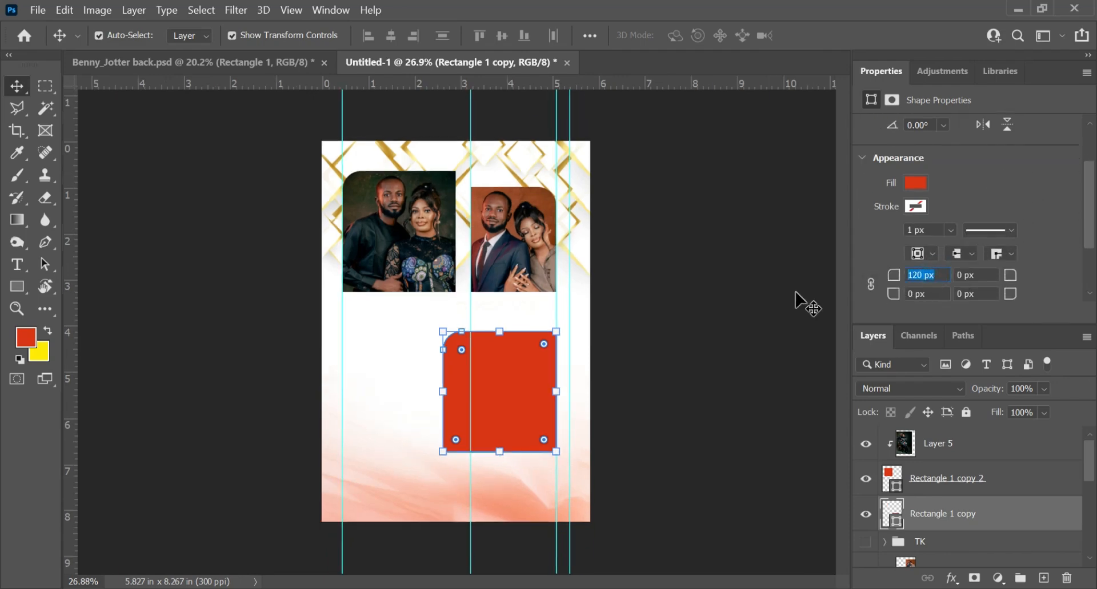
key("Return")
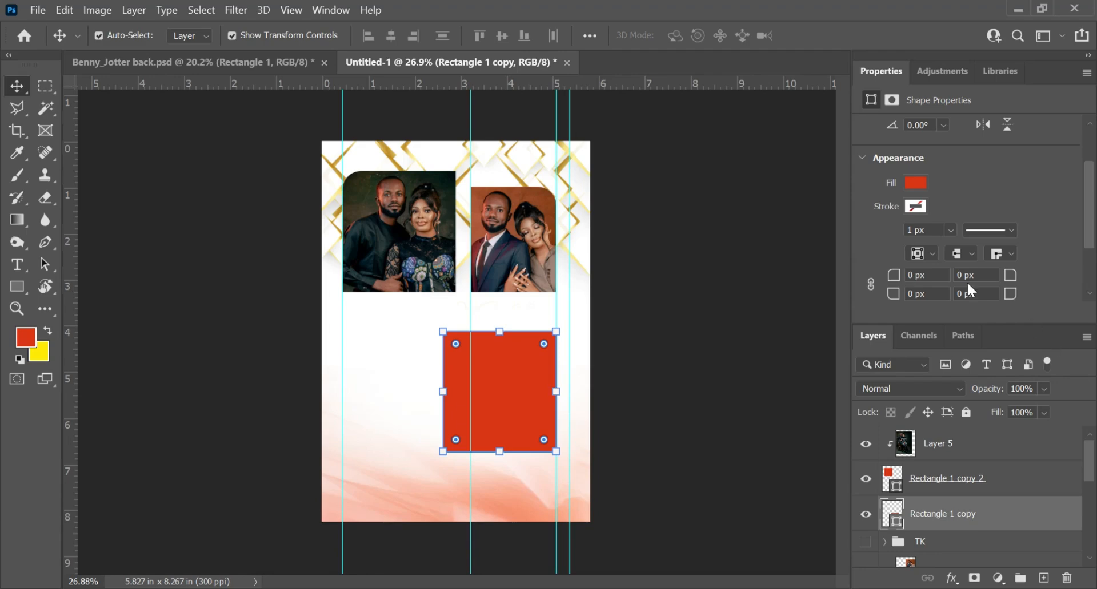
left_click(983, 296)
key("ctrl+v")
left_click(748, 402)
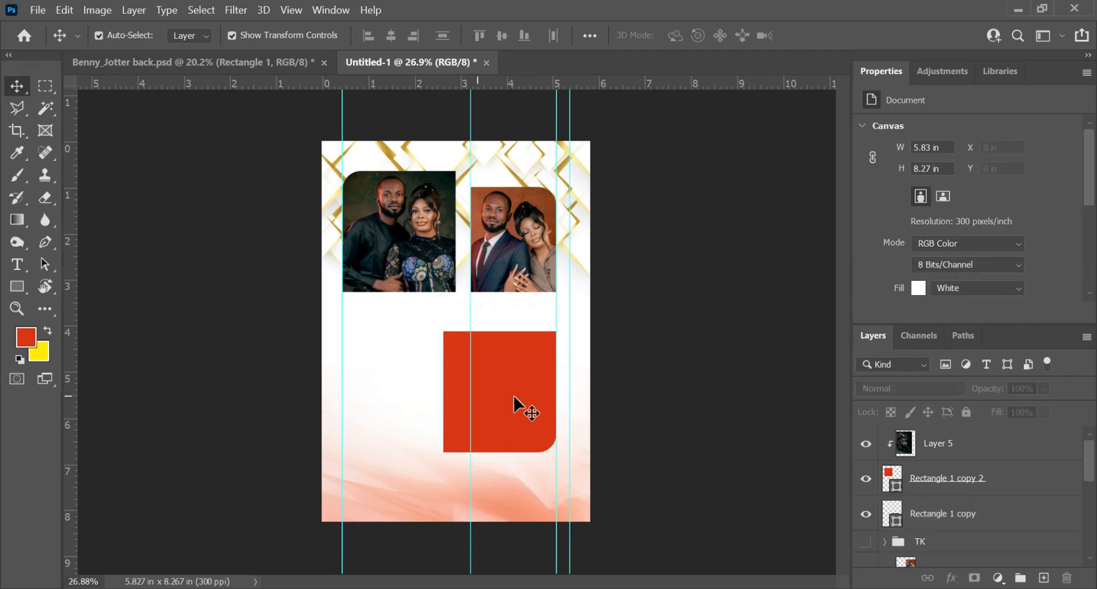
Align the red rectangle to the outermost right guide at X 2.91 in and place its layer directly beneath Layer 2
mouse_move(505, 390)
left_mouse_down()
mouse_move(519, 394)
mouse_move(509, 392)
left_mouse_up()
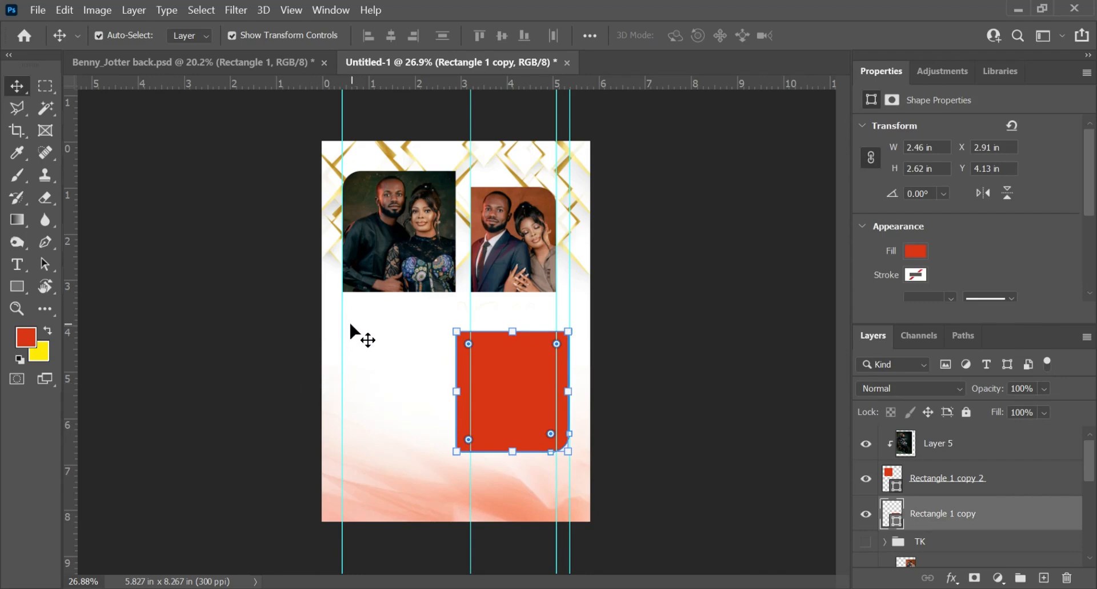
scroll(1015, 489, "down", 1)
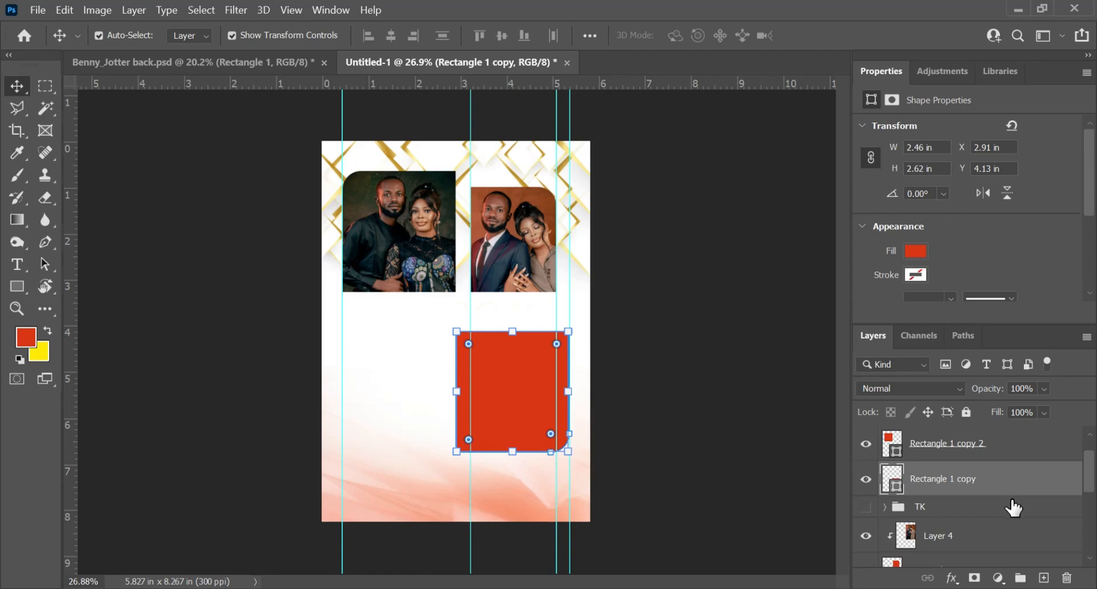
scroll(1013, 508, "down", 5)
scroll(1011, 507, "up", 5)
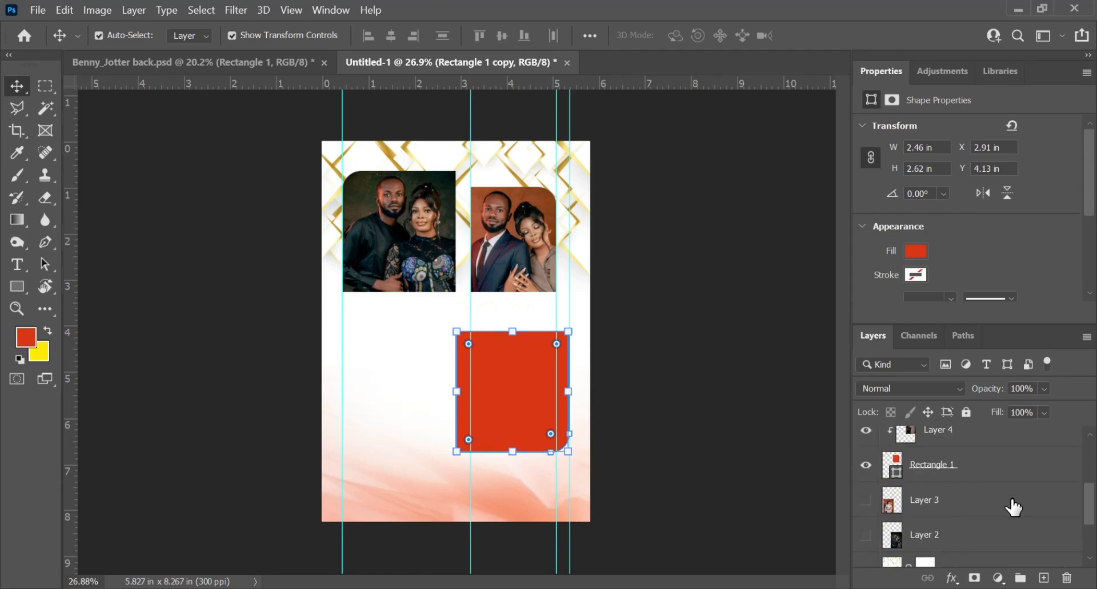
left_click(1015, 473)
left_click_drag(1016, 474, 982, 499)
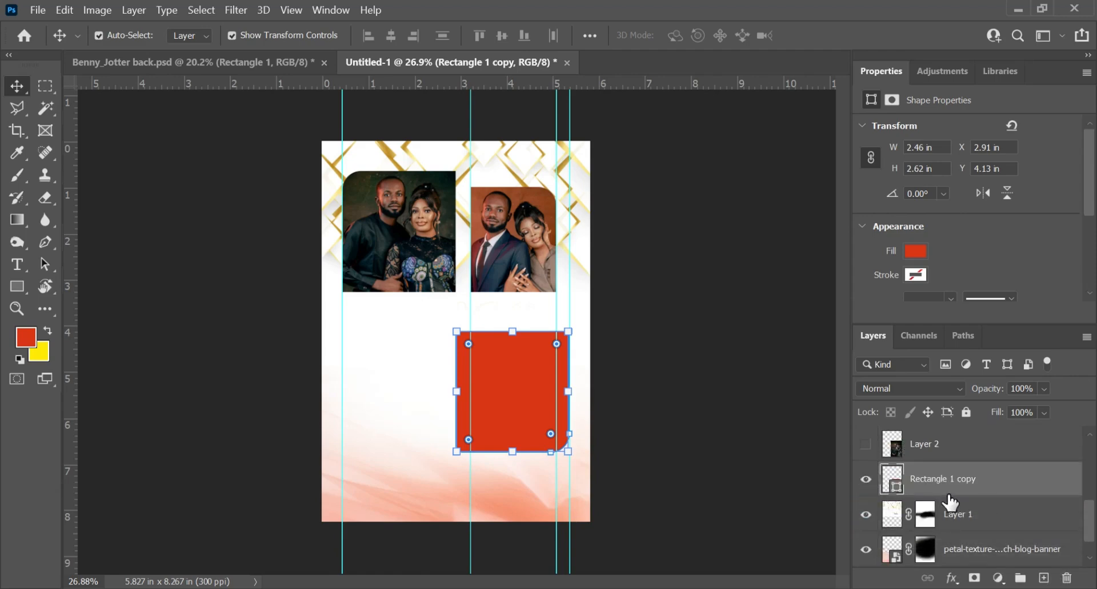
Show the Layer 2 photo, clip it to the Rectangle 1 copy frame and reposition it at X 2.35 in, Y 3.54 in
left_click(865, 447)
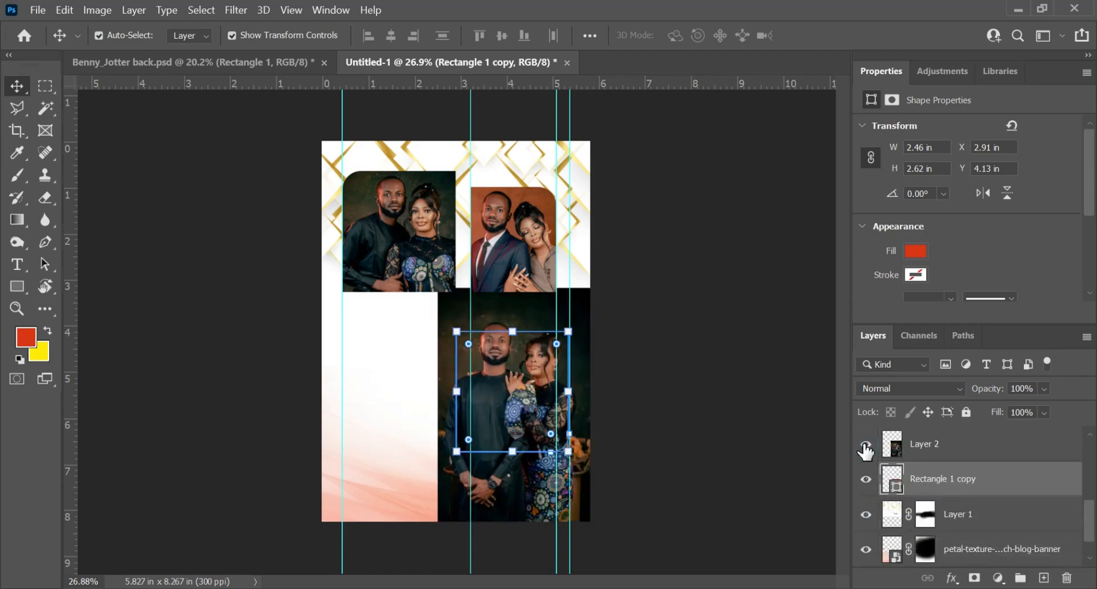
left_click(985, 456)
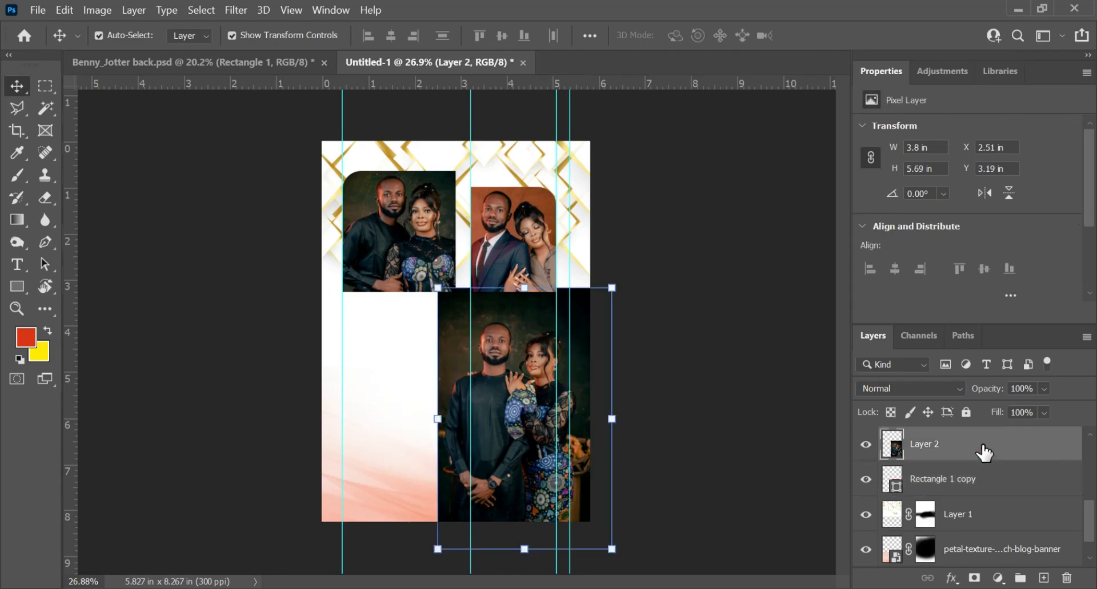
key("ctrl+alt+g")
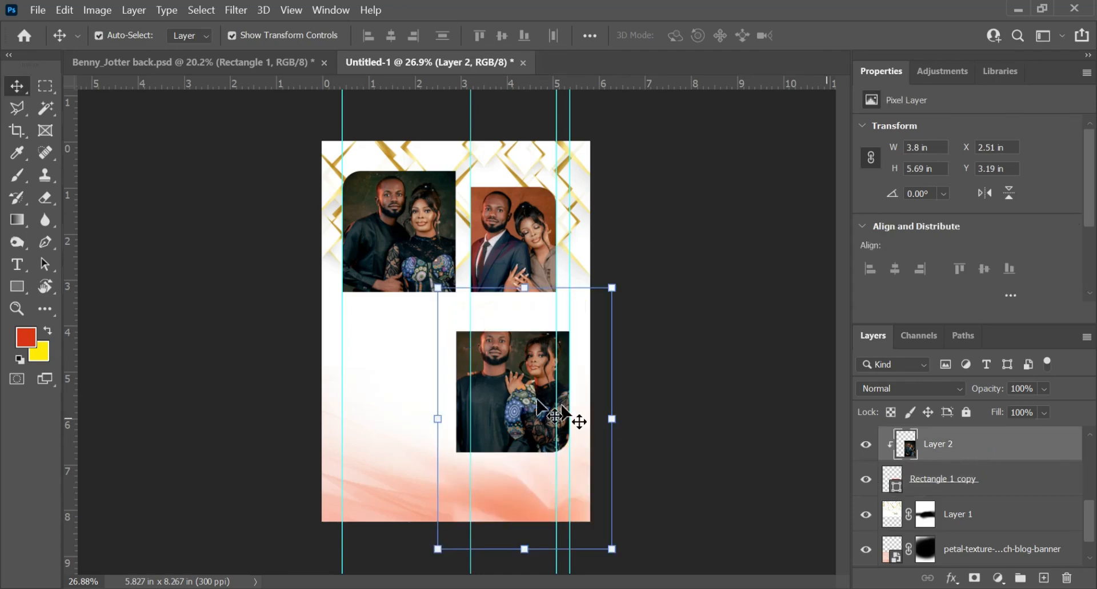
key("ctrl+t")
left_click_drag(514, 393, 518, 383)
left_click(724, 394)
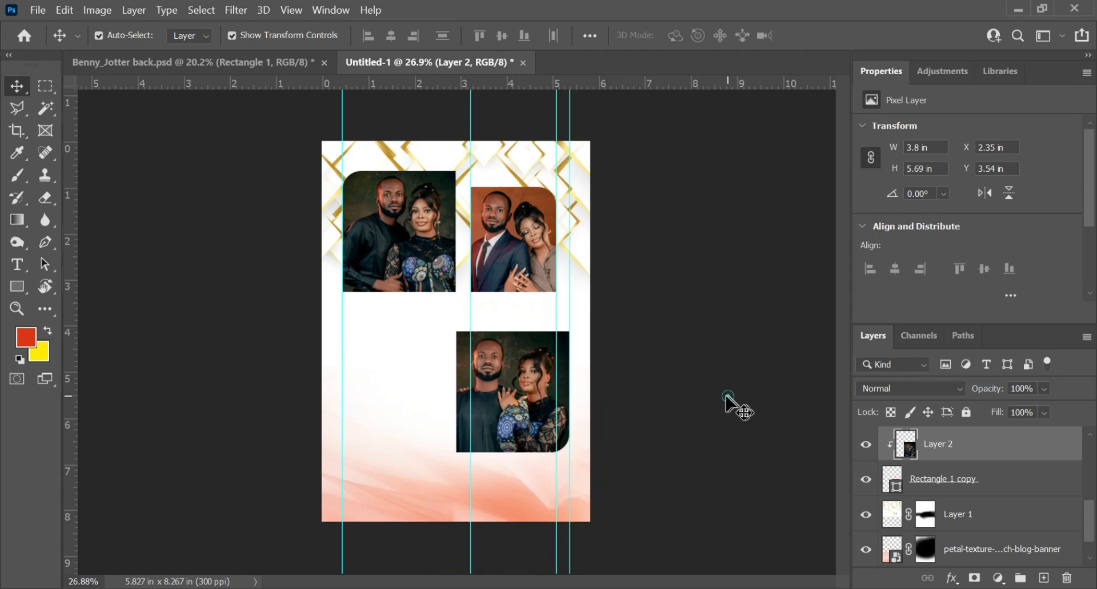
Duplicate the Rectangle 1 frame of the second photo in place
left_click(510, 251)
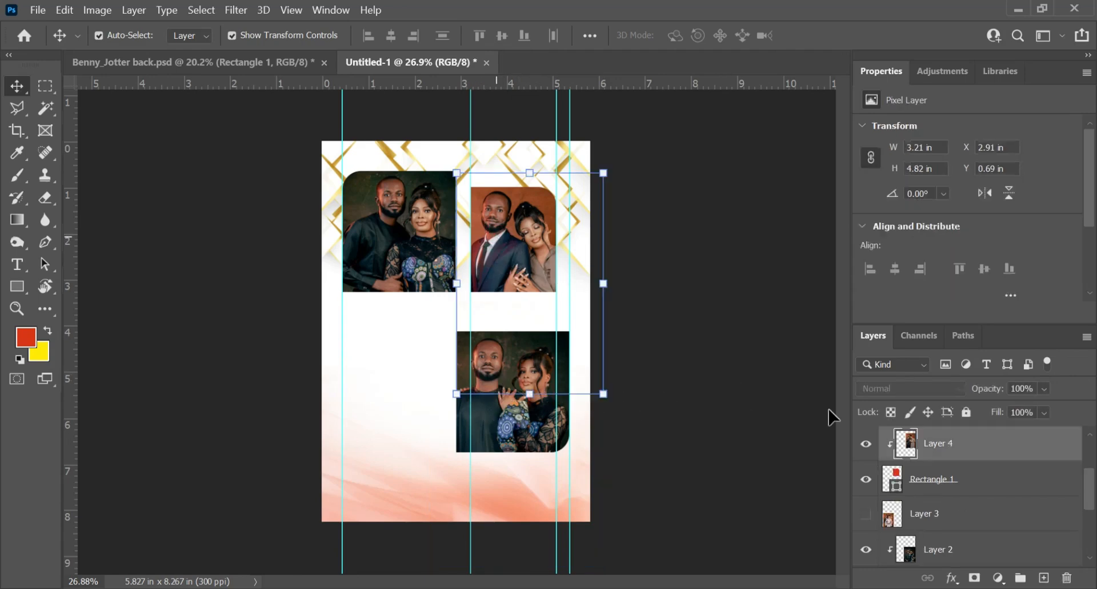
left_click(964, 487)
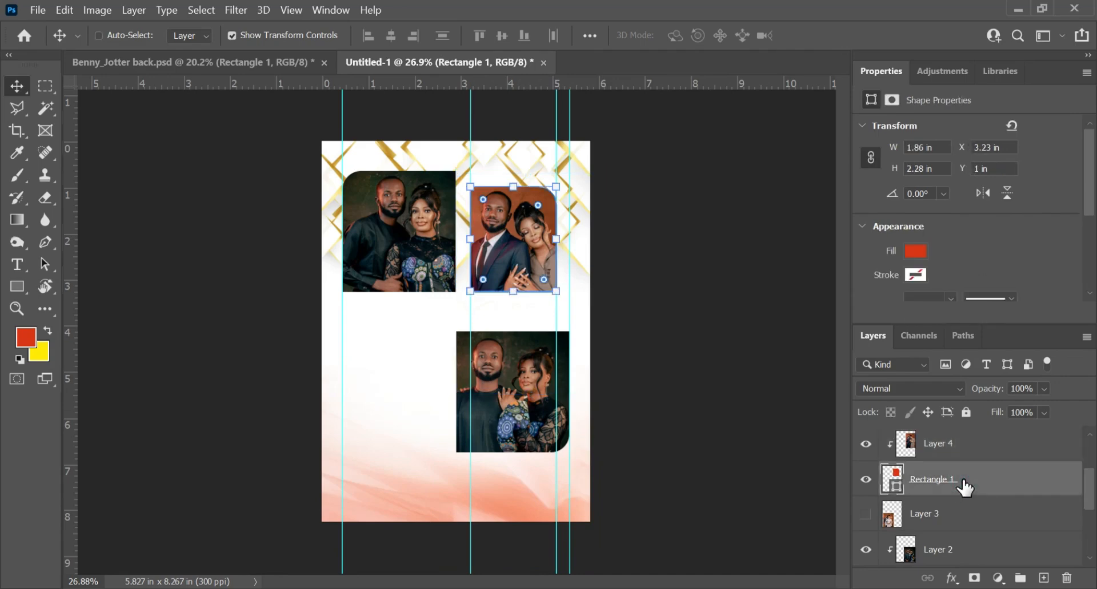
key("ctrl+j")
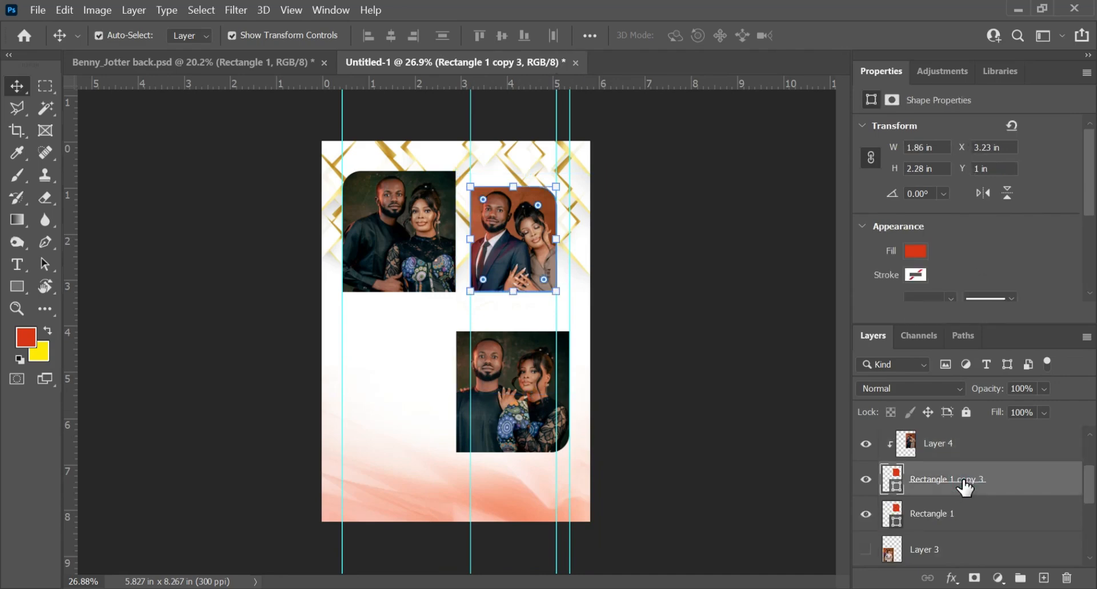
Move the lower Rectangle 1 out from behind the second photo to X 0.75 in, Y 4.47 in, beside the third photo
left_click(979, 522)
key("shift+Down")
key("shift+Down")
key("shift+Down")
key("shift+Down")
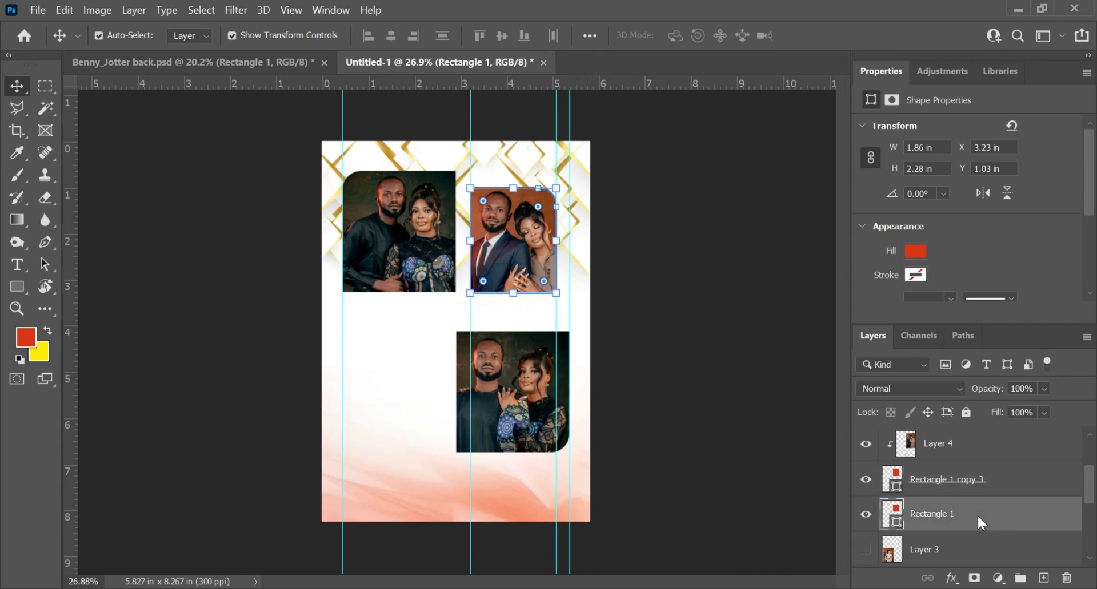
key("shift+Down")
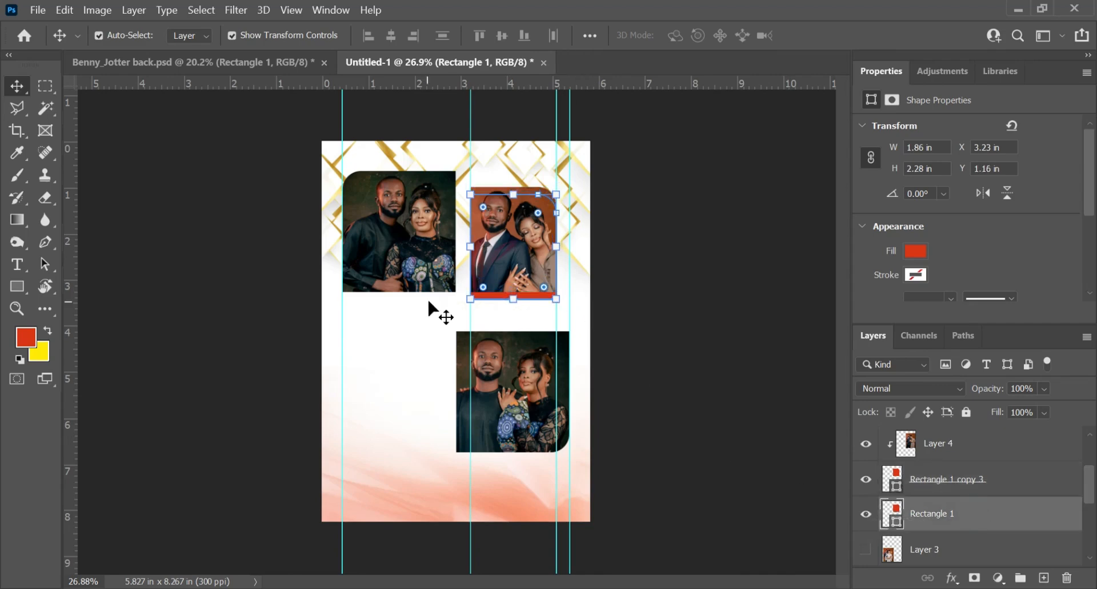
left_click_drag(494, 299, 379, 452)
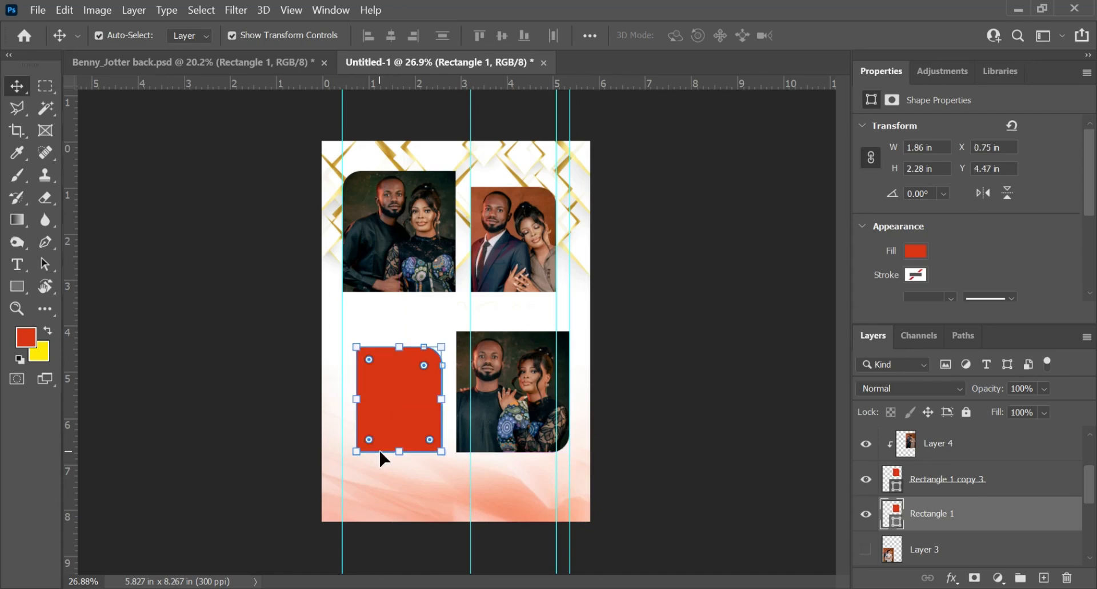
Set the moved red rectangle's top-right corner radius to 0 px and its bottom-left corner radius to 120 px
scroll(1005, 254, "down", 3)
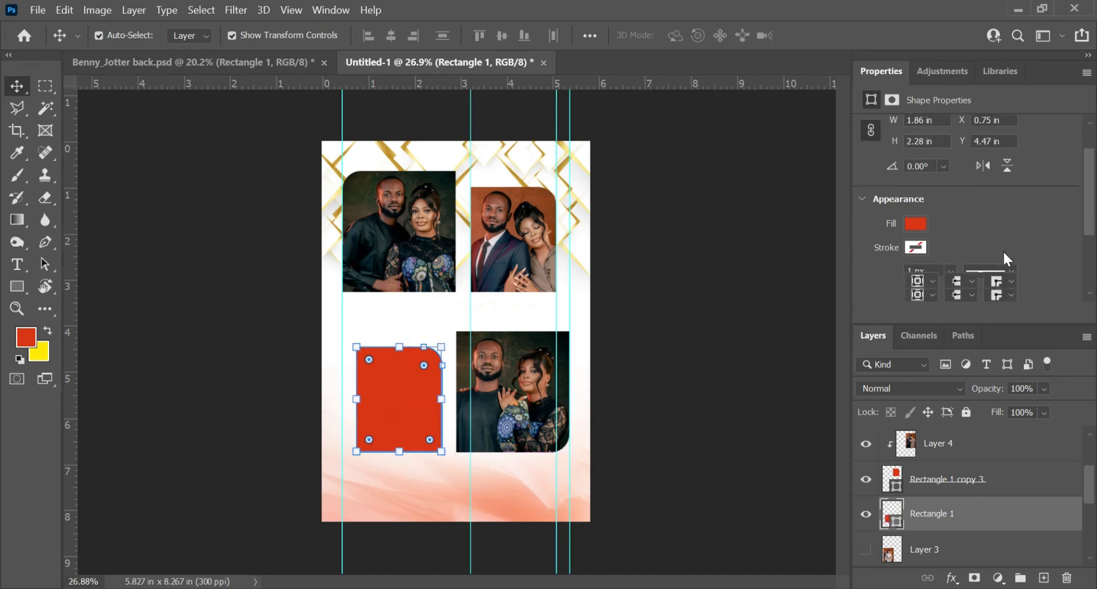
scroll(456, 331, "down", 2)
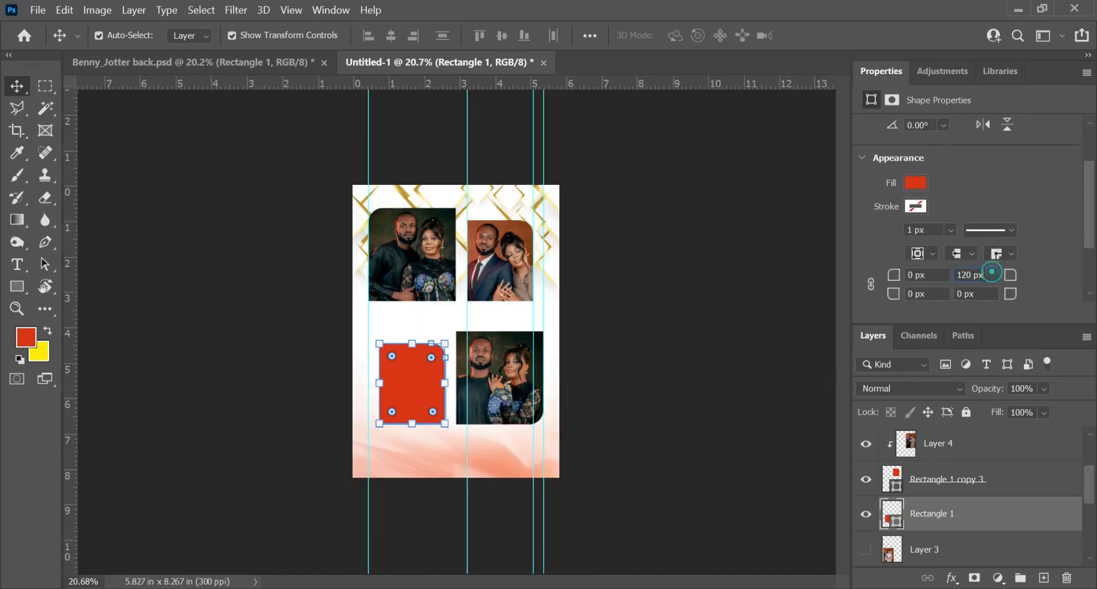
left_click(992, 273)
type("0")
key("Return")
key("Tab")
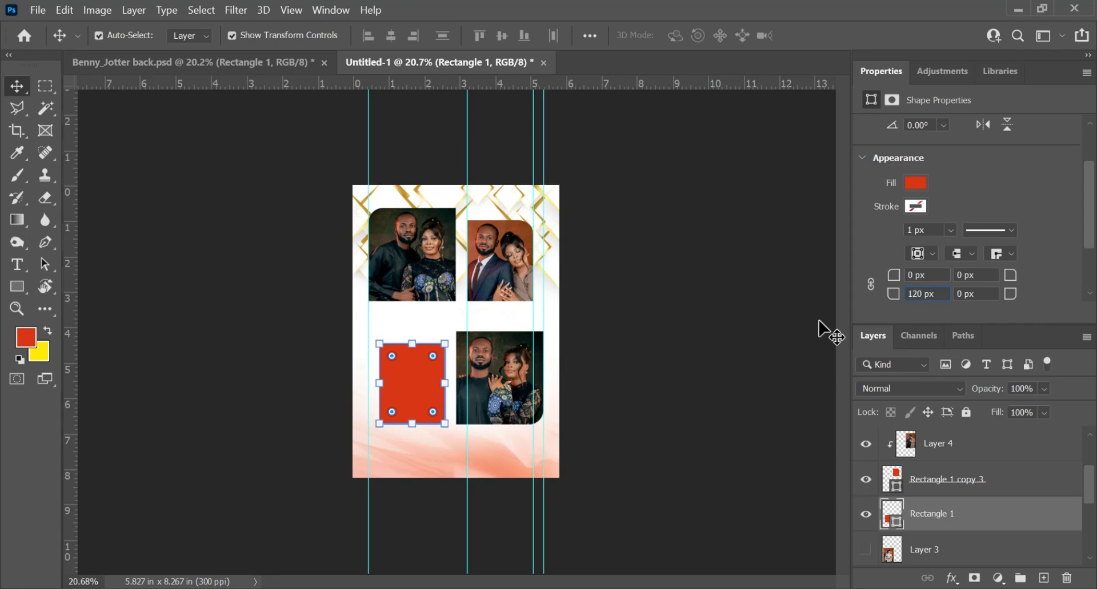
type("120")
left_click(714, 331)
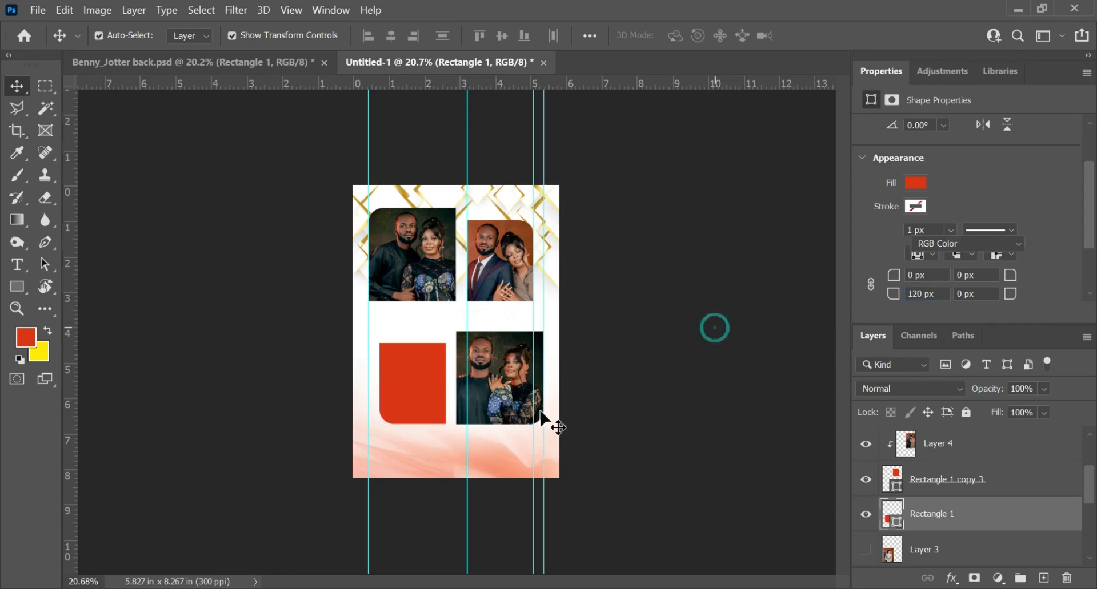
left_click(183, 150)
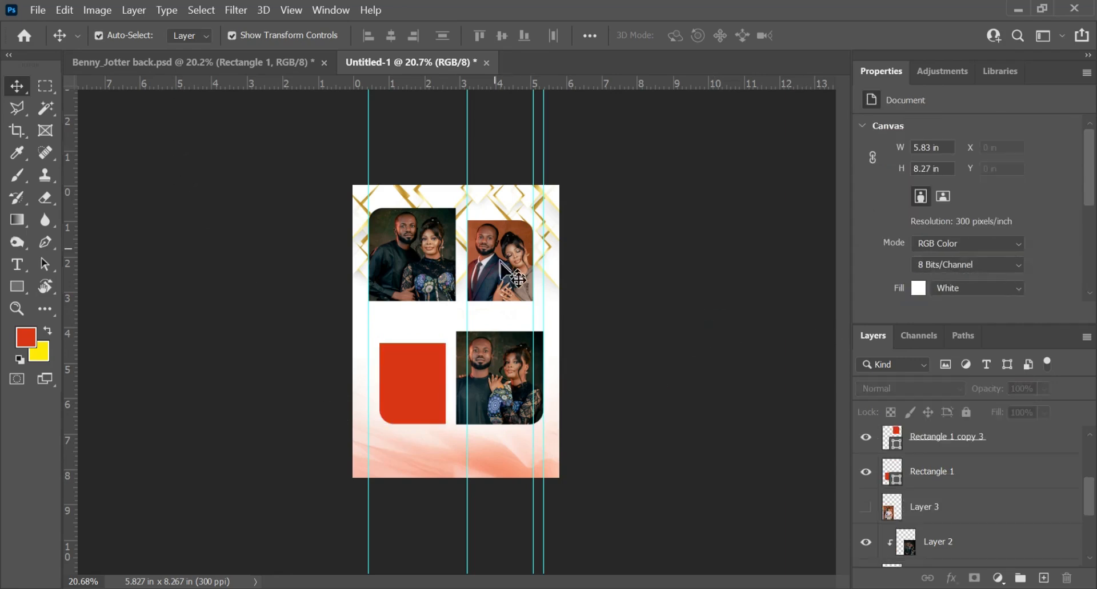
Draw a rectangle about 1.86 in wide and 0.36 in high below the second photo, spanning the guides at its edges
left_click(410, 384)
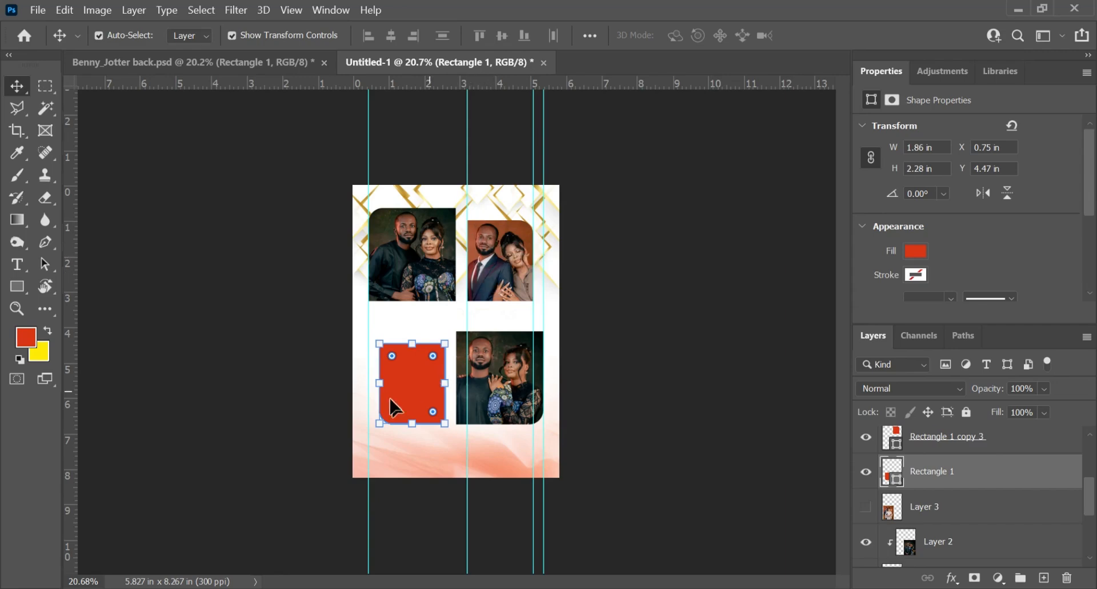
left_click(17, 287)
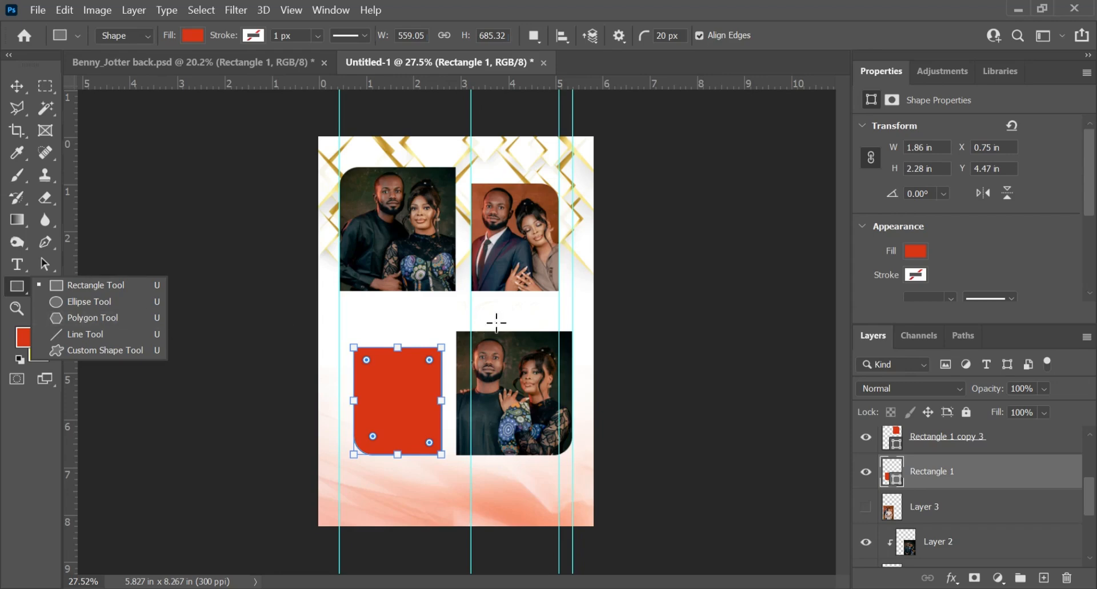
scroll(460, 288, "up", 4)
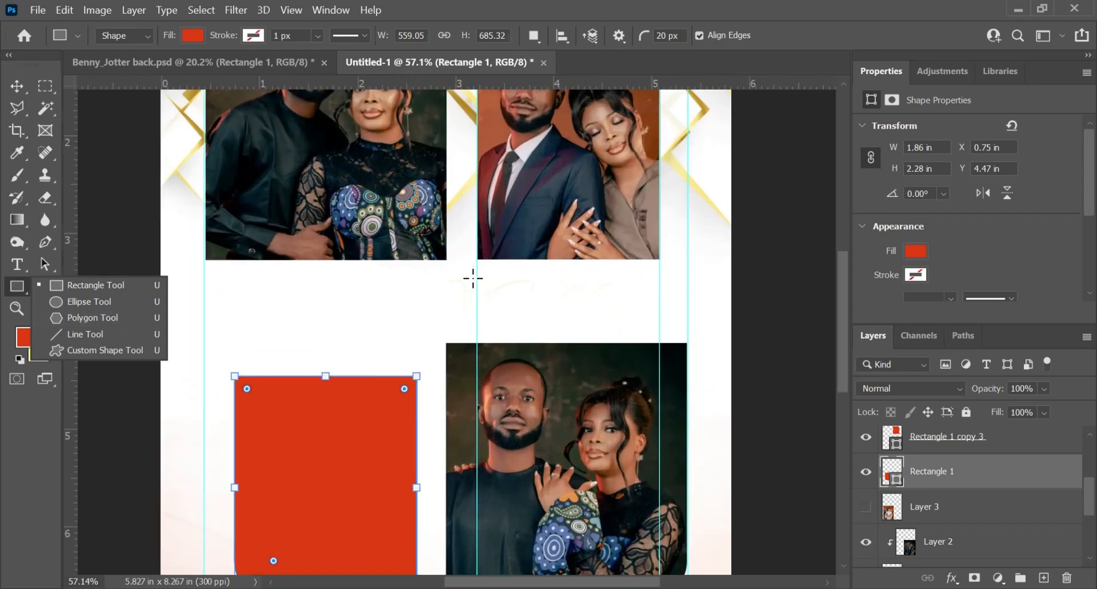
left_click_drag(477, 280, 659, 315)
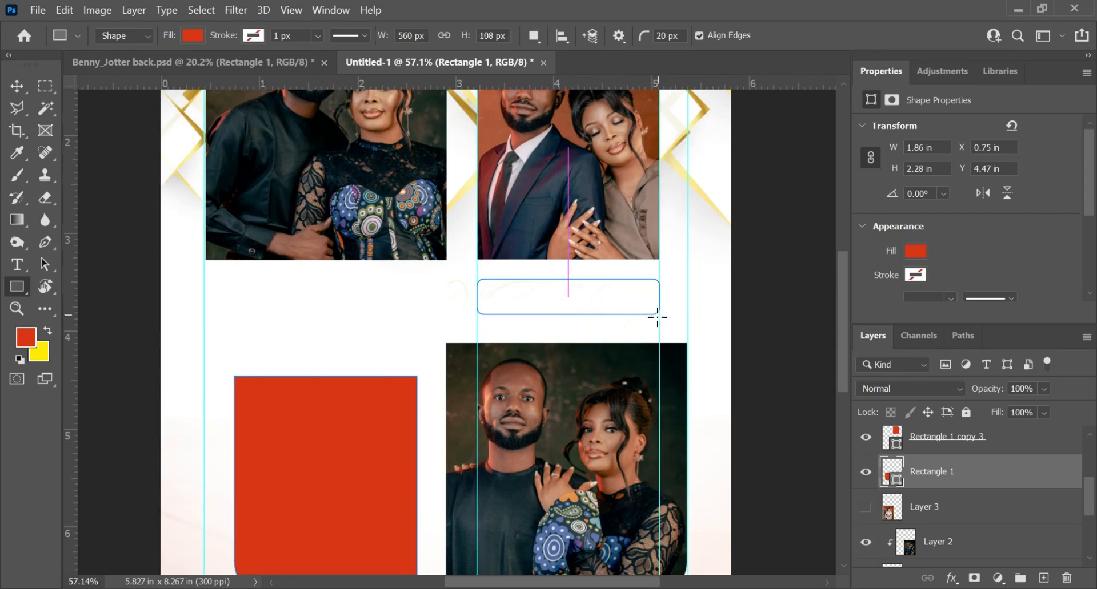
key("v")
scroll(362, 349, "down", 4)
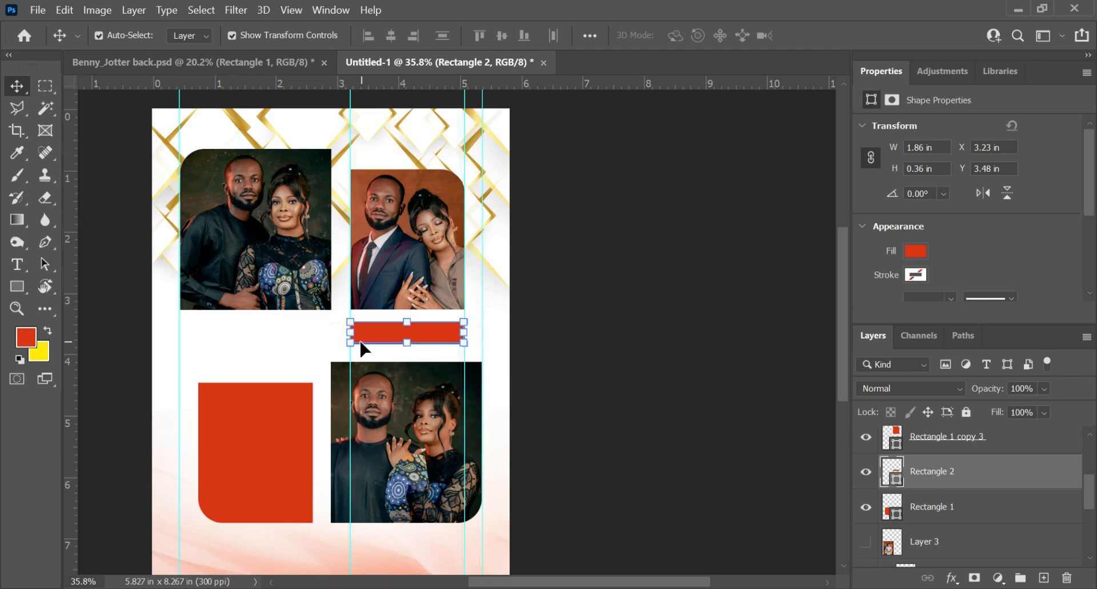
Duplicate the thin red bar slightly below itself at X 3.21 in, Y 3.77 in and fill the copy with brown #7b4c42
scroll(382, 348, "up", 2)
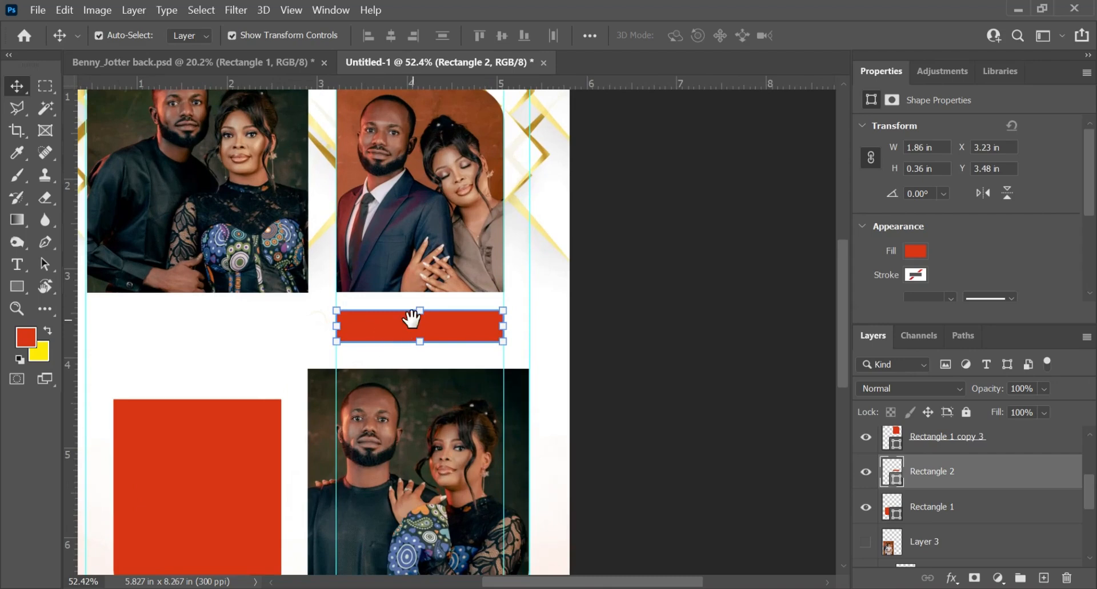
left_click_drag(379, 325, 498, 354)
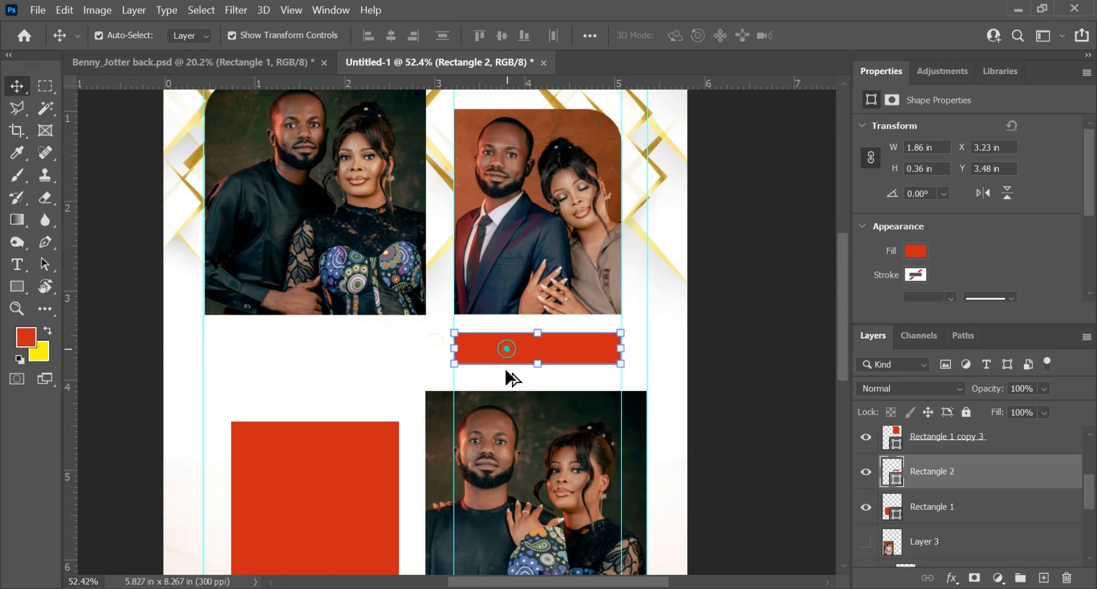
left_click_drag(510, 355, 505, 384)
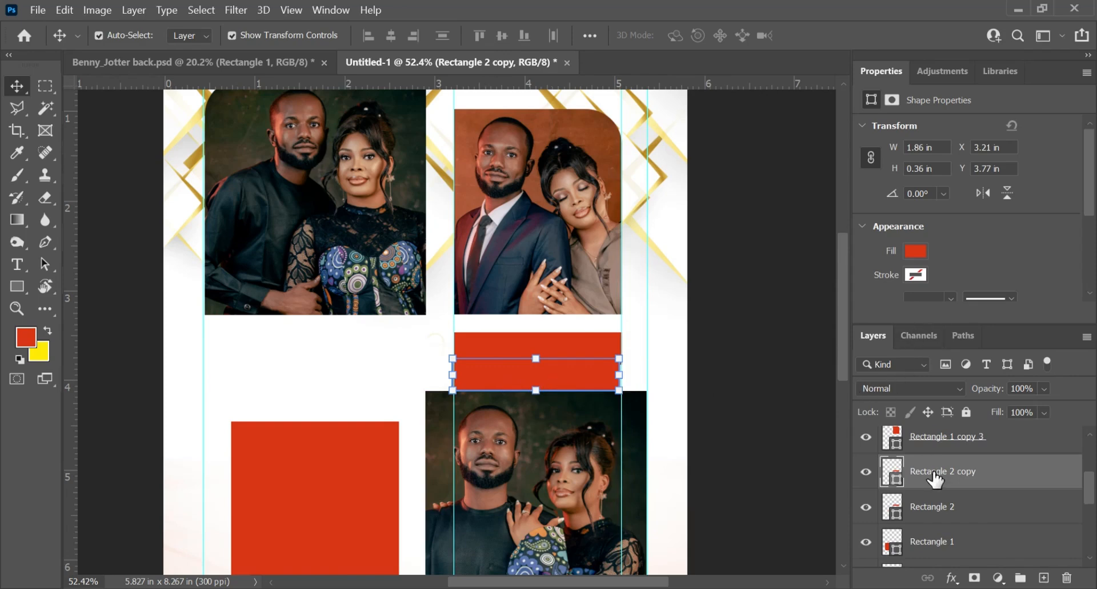
double_click(888, 472)
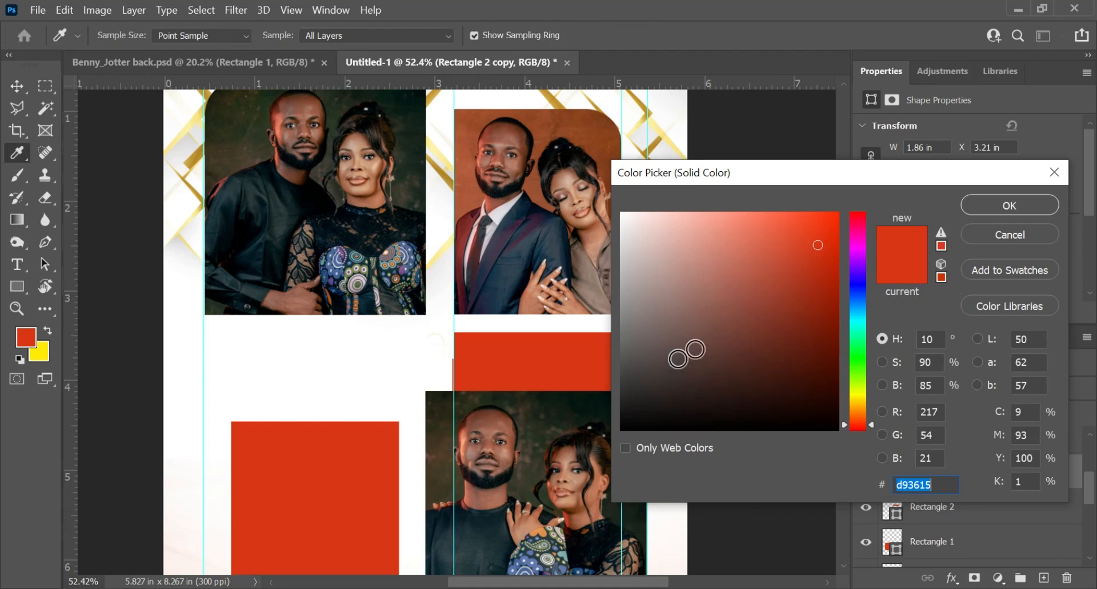
left_click(720, 325)
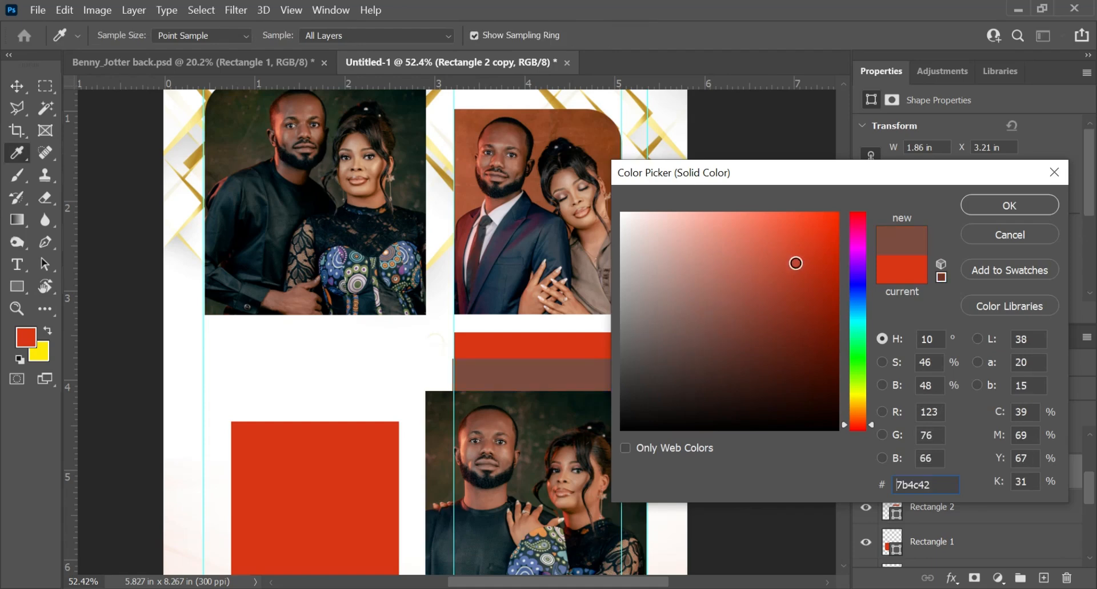
left_click(984, 206)
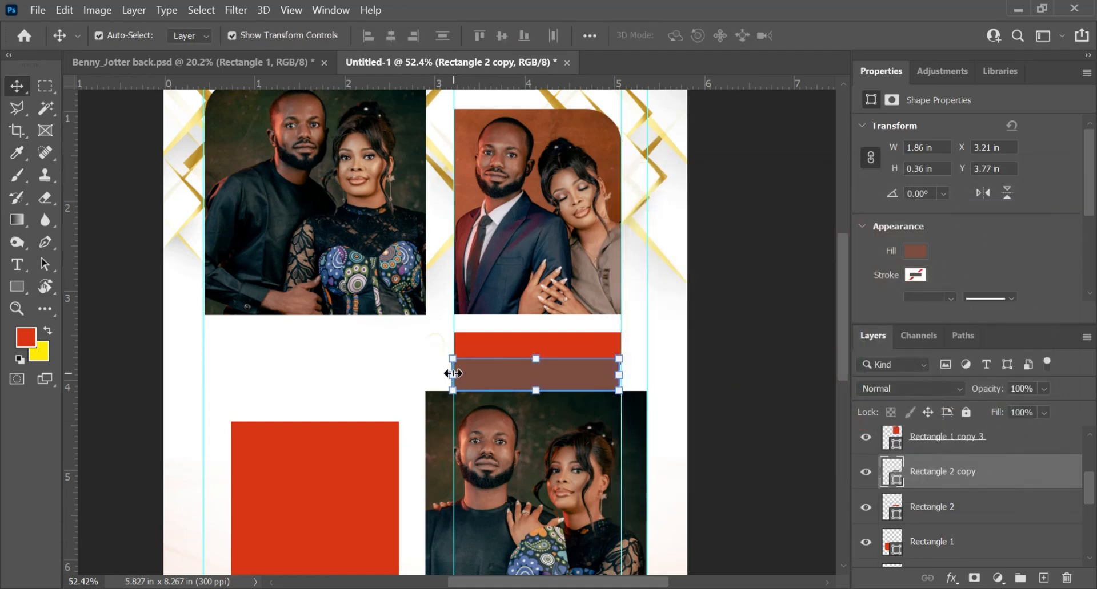
Narrow the brown rectangle to 0.73 in and place it at X 5.09 in, spanning from the second photo's right guide to the page's right edge
left_click_drag(452, 374, 587, 384)
scroll(591, 384, "up", 2)
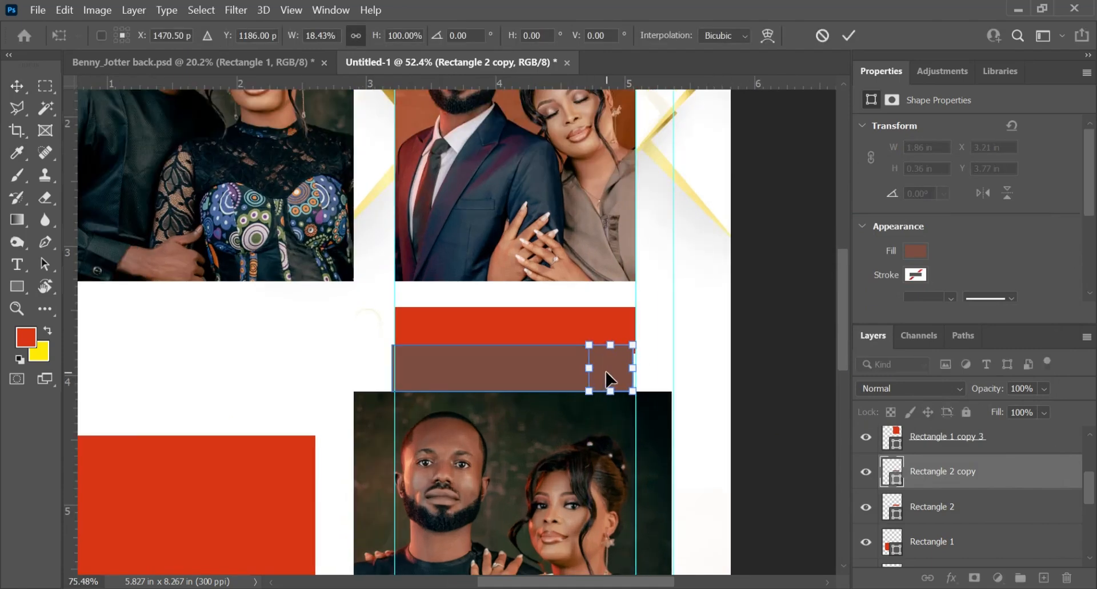
left_click_drag(606, 377, 726, 370)
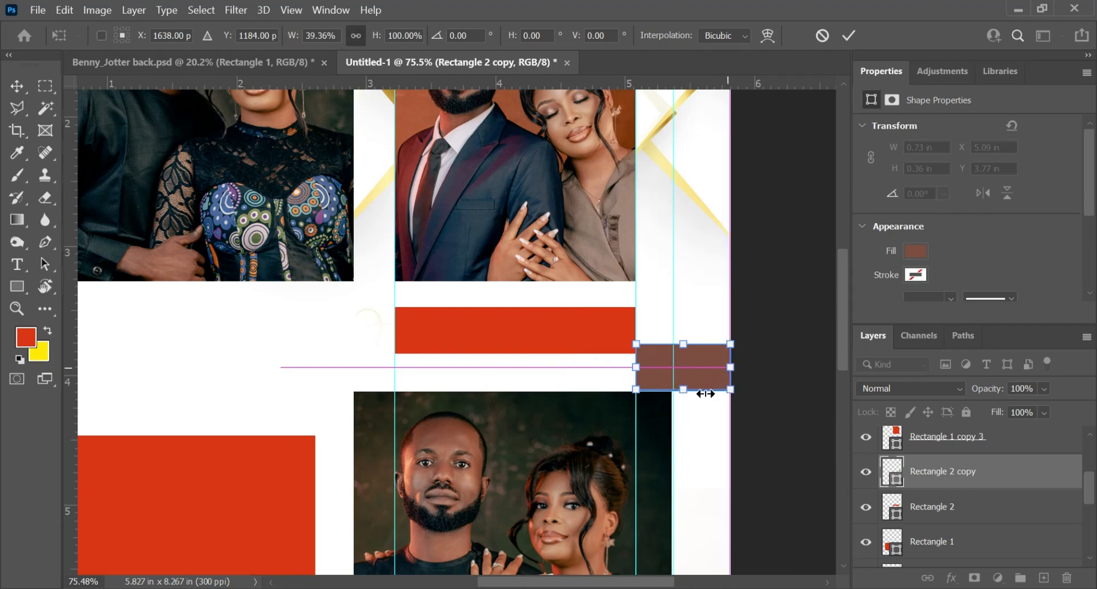
key("Return")
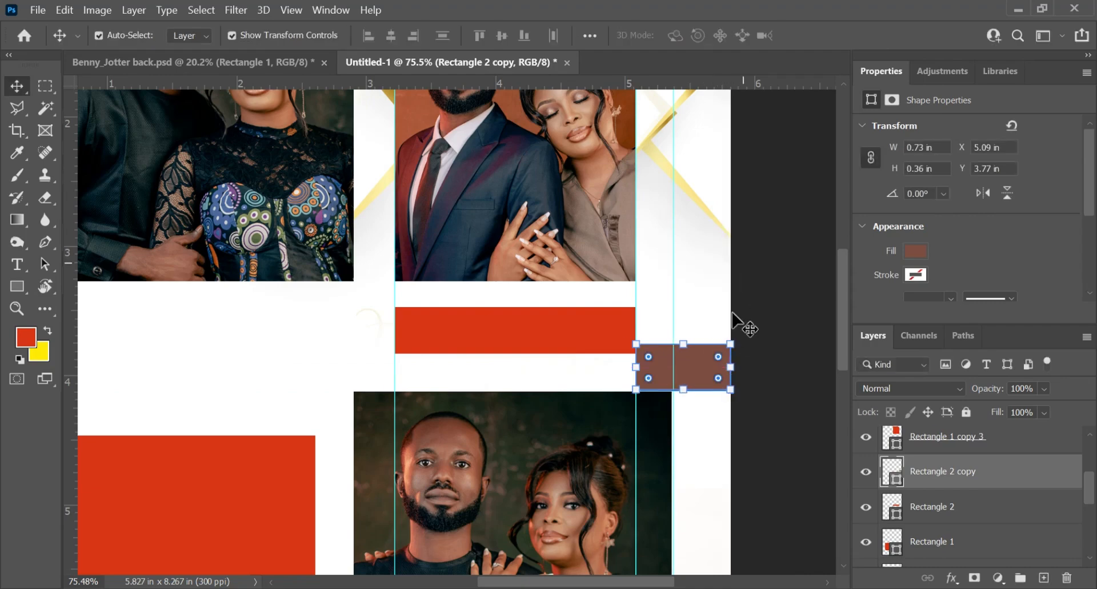
scroll(705, 399, "up", 3)
left_click(710, 457)
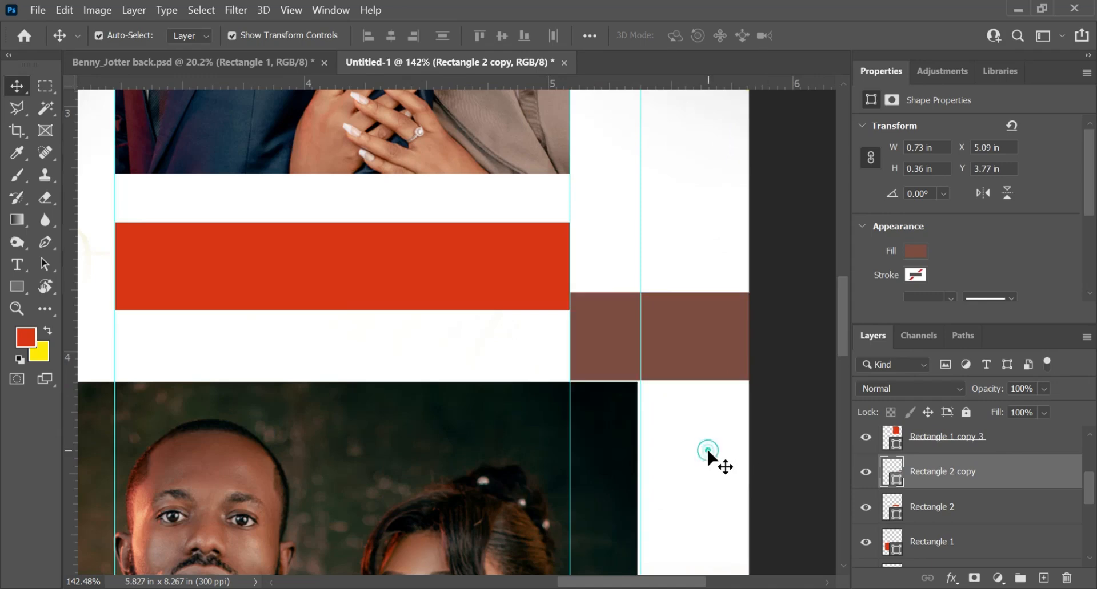
Align the brown Rectangle 2 copy to the left edge of the whole canvas and clear the selection
scroll(693, 354, "up", 3)
scroll(618, 338, "down", 7)
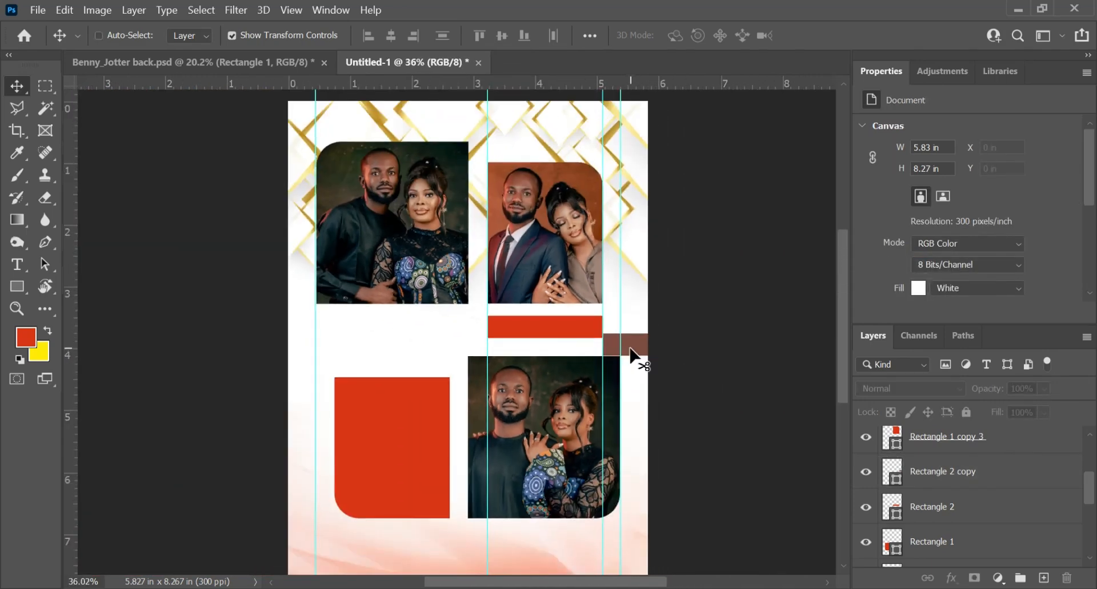
key("ctrl+a")
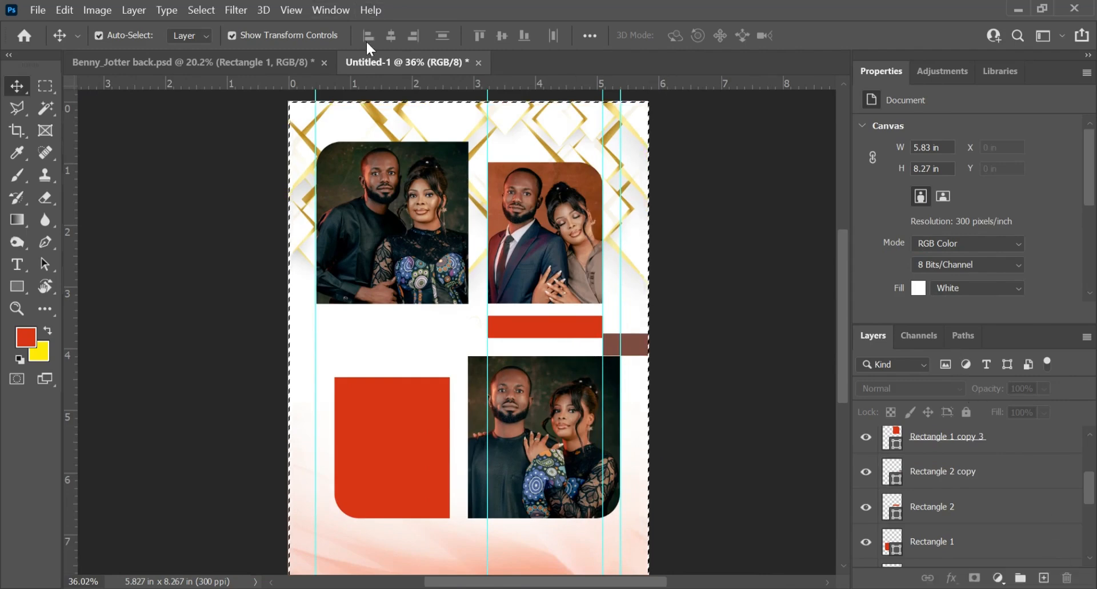
left_click(968, 478)
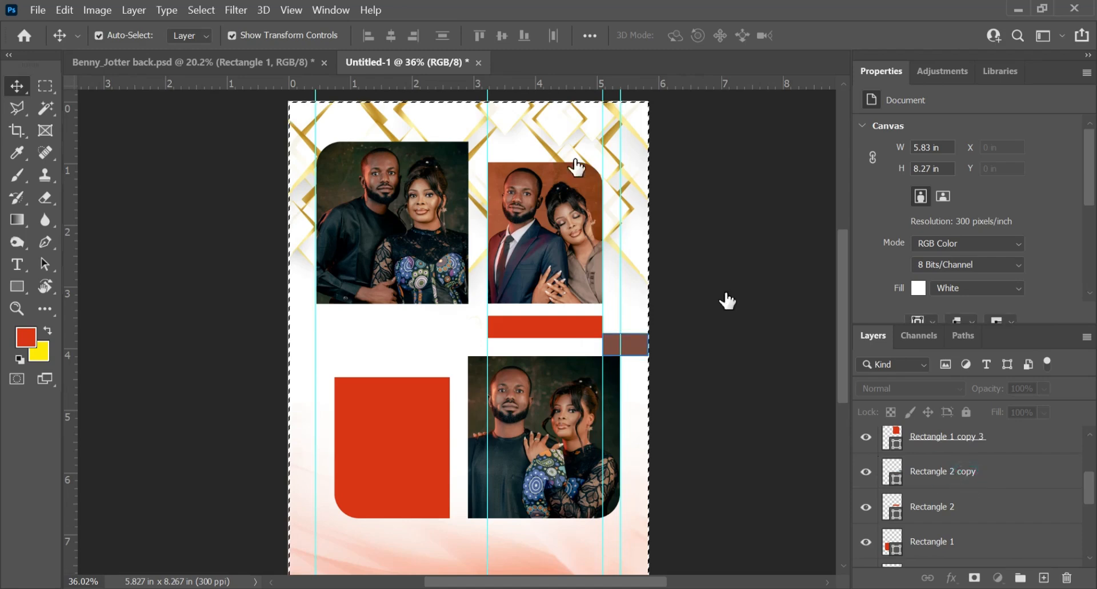
left_click(368, 35)
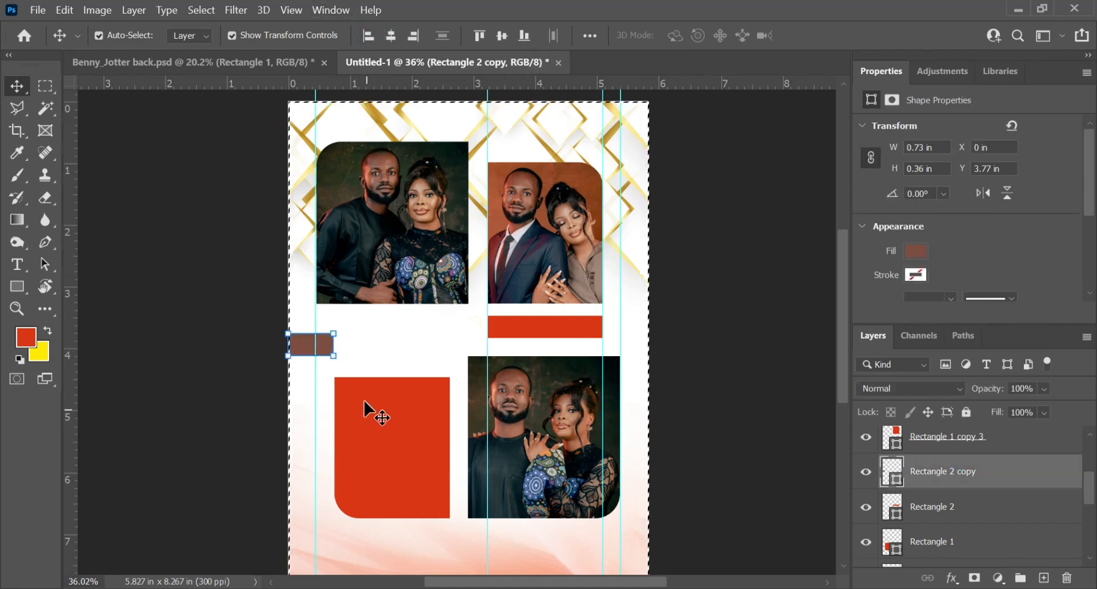
key("ctrl+d")
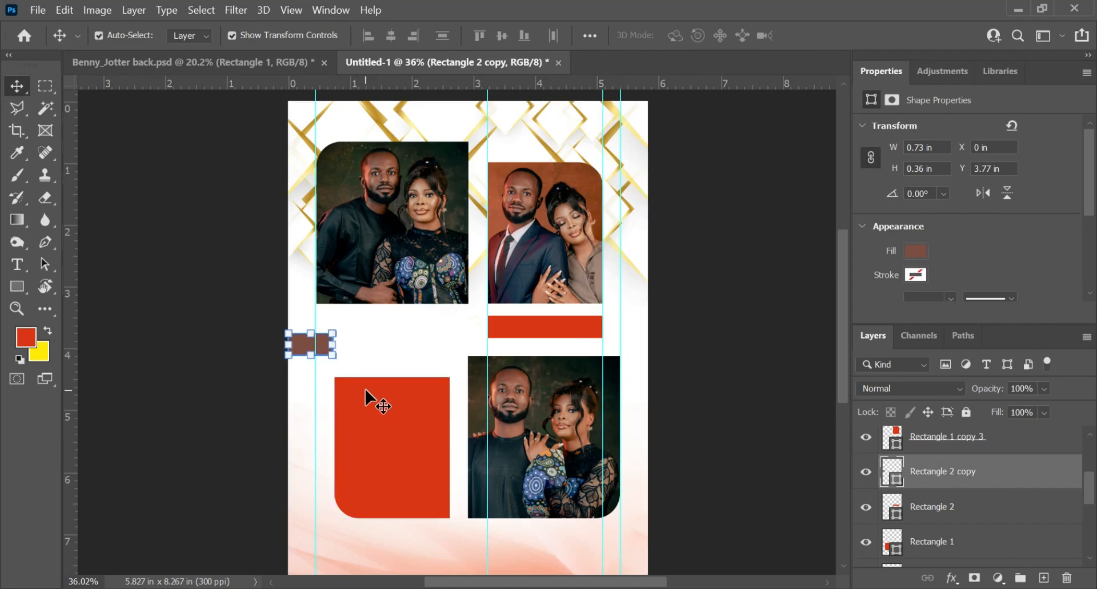
Move the brown spacer rectangle down along the page's left edge to Y 4.13 in
key("shift+Down")
key("shift+Down")
key("shift+Down")
key("shift+Down")
key("shift+Down")
key("shift+Down")
key("shift+Down")
key("shift+Down")
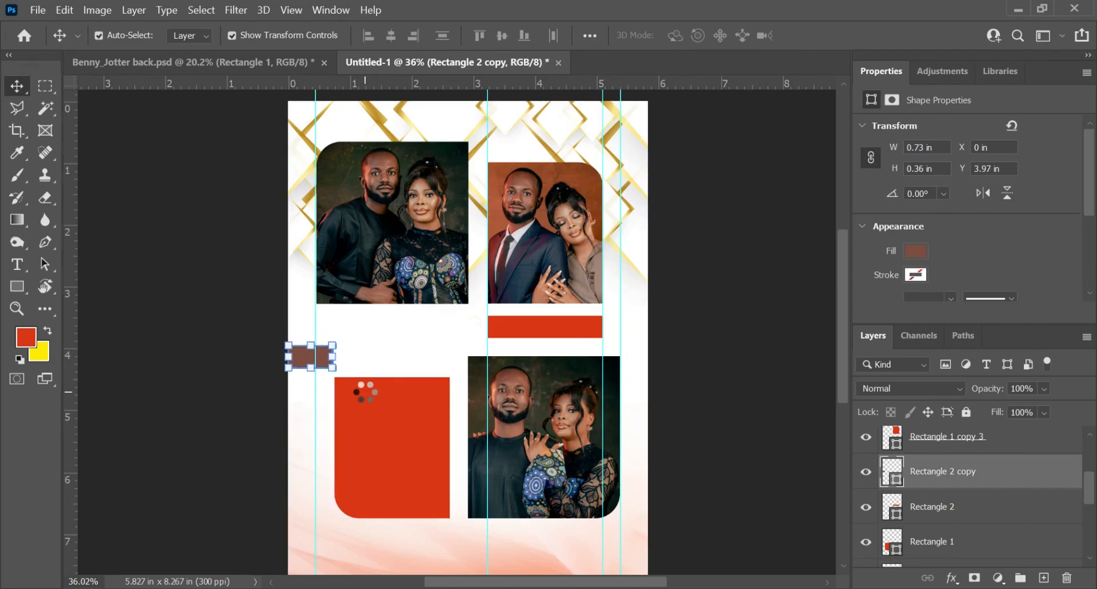
key("shift+Down")
Add a vertical guide at the right edge of the brown rectangle and clear the selection
scroll(329, 409, "up", 8)
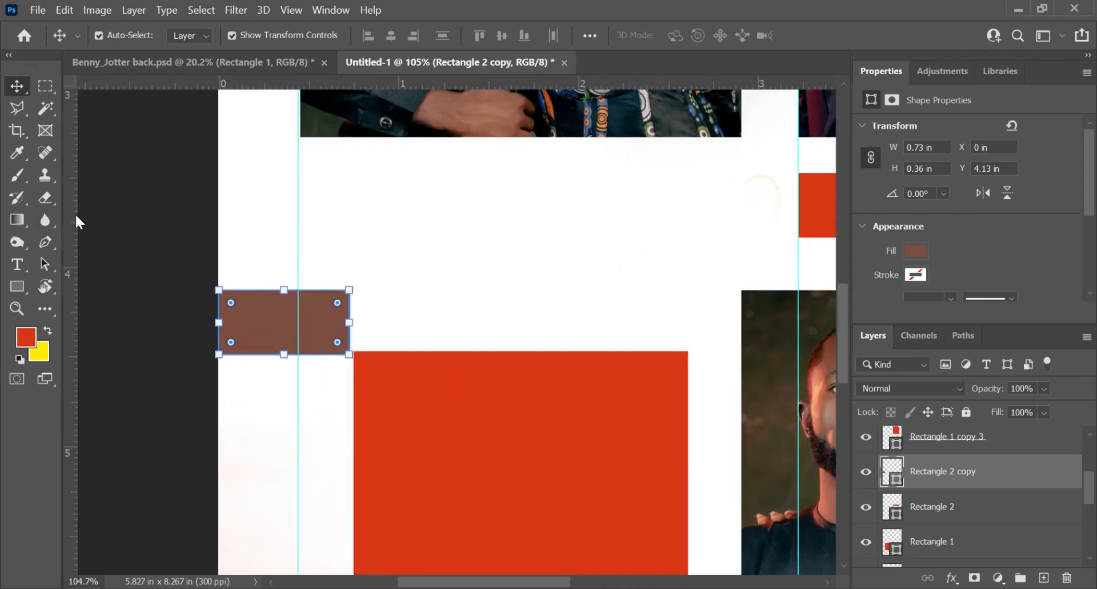
left_click_drag(73, 222, 350, 228)
left_click(114, 246)
scroll(220, 363, "down", 5)
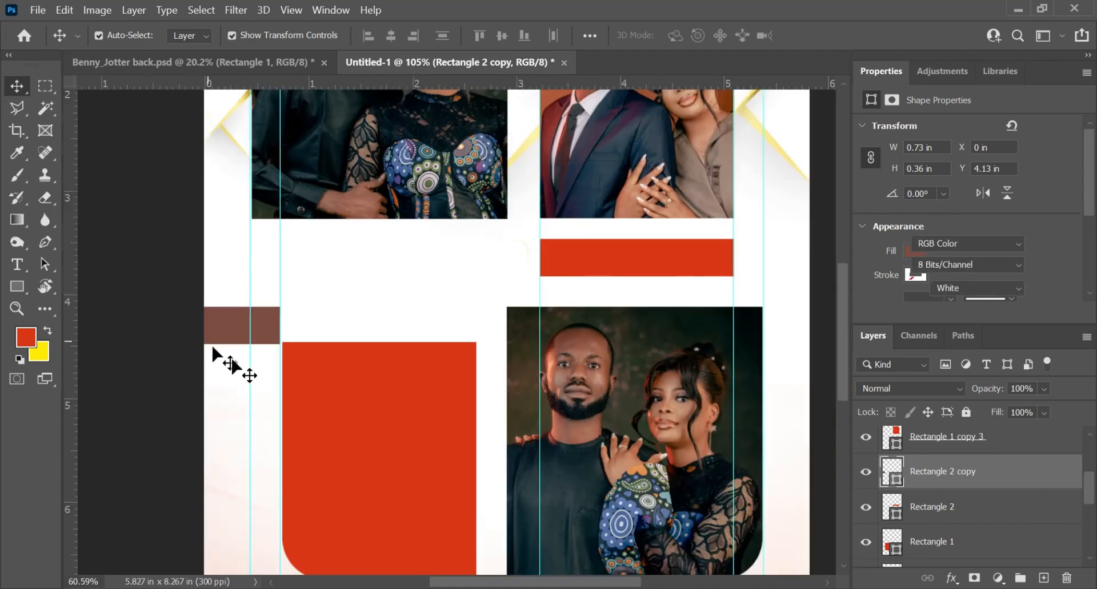
Nudge the large red frame slightly left toward the new guide and delete the brown spacer rectangle
scroll(301, 397, "up", 3)
left_click(300, 395)
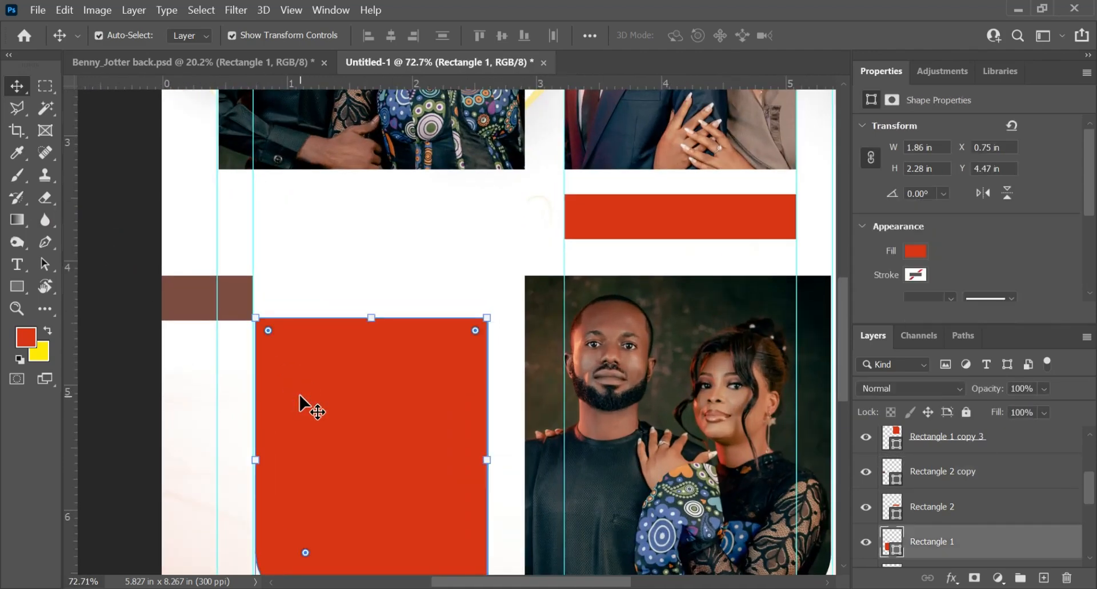
key("Left")
key("Left")
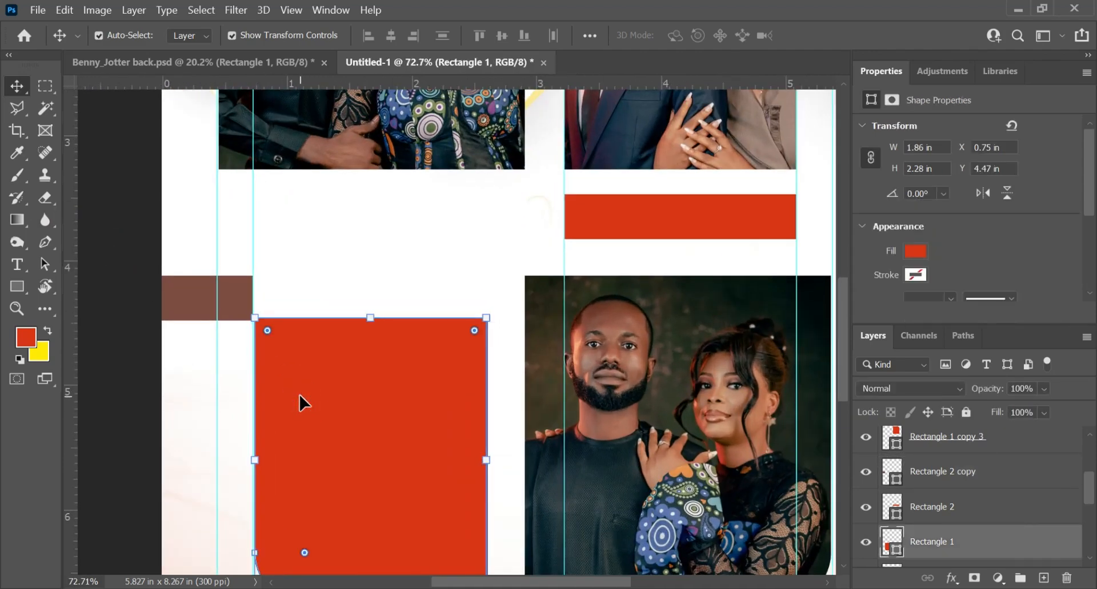
left_click(197, 305)
key("Delete")
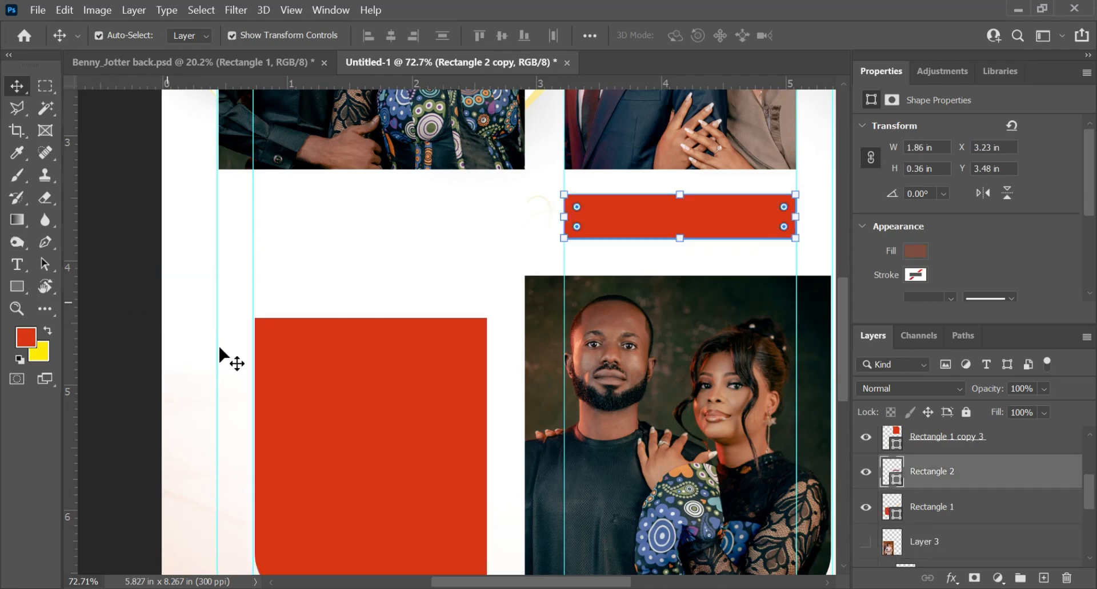
Snap the large red frame's left edge to the guide at X 0.73 in and add a vertical guide at its right edge
key("ctrl+plus")
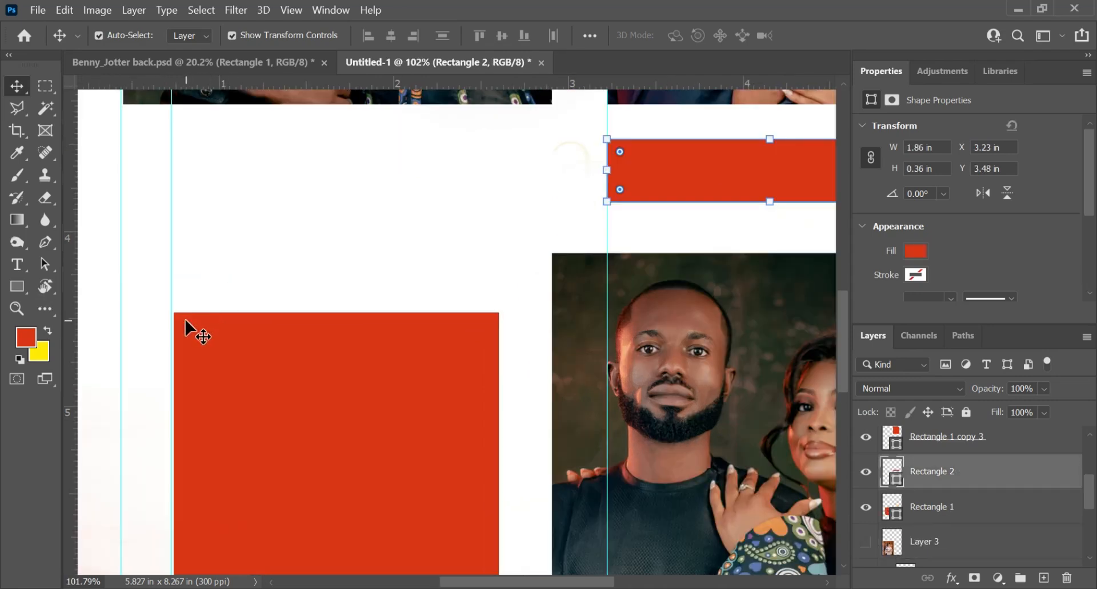
left_click(215, 399)
left_click(213, 399)
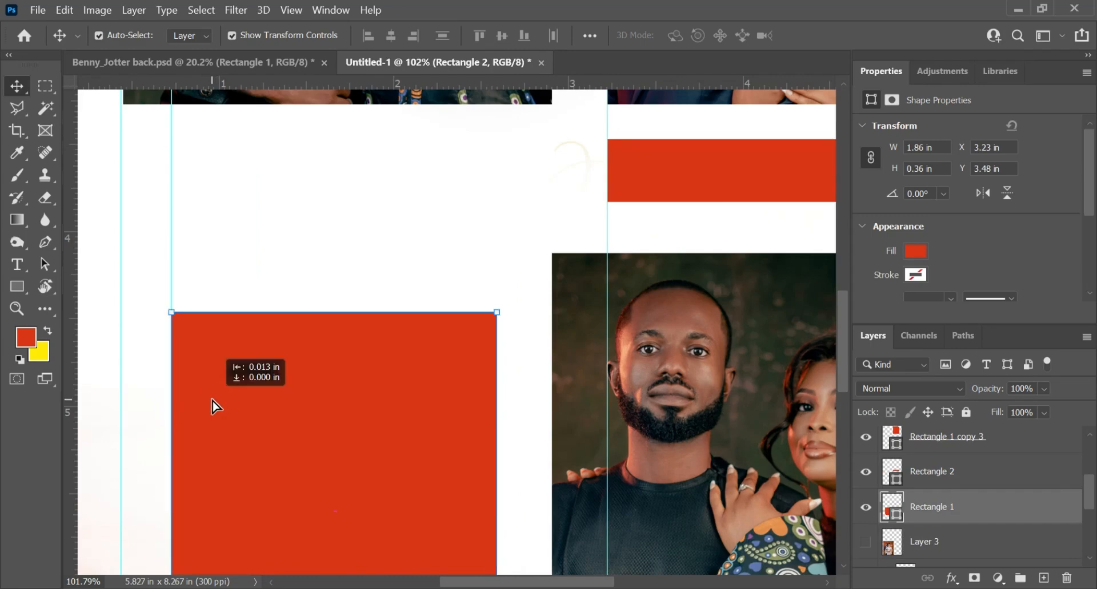
scroll(220, 403, "down", 5)
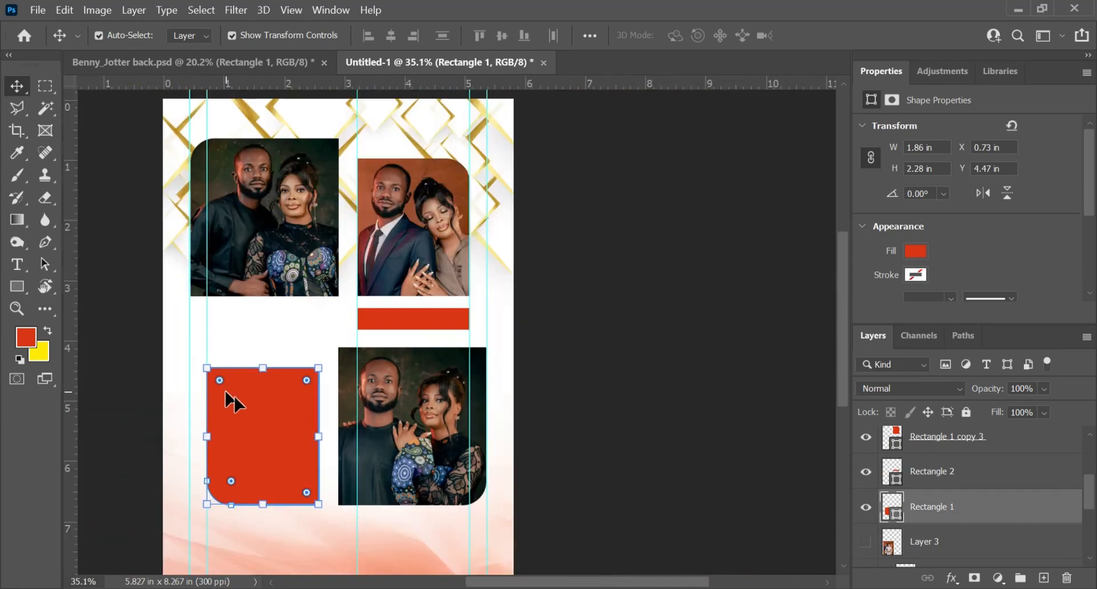
left_click(110, 372)
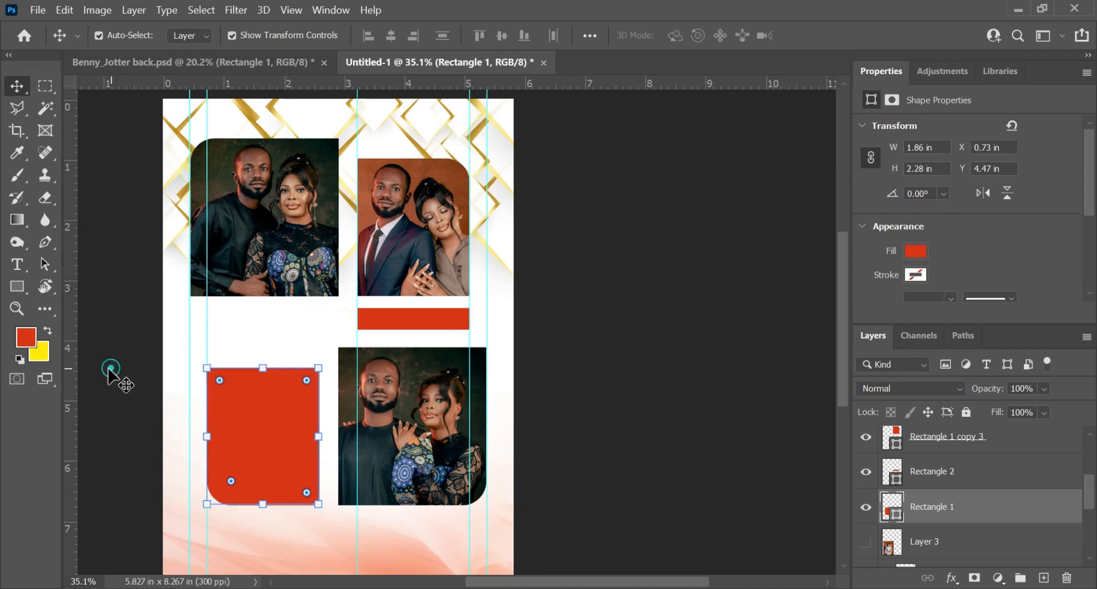
left_click(597, 305)
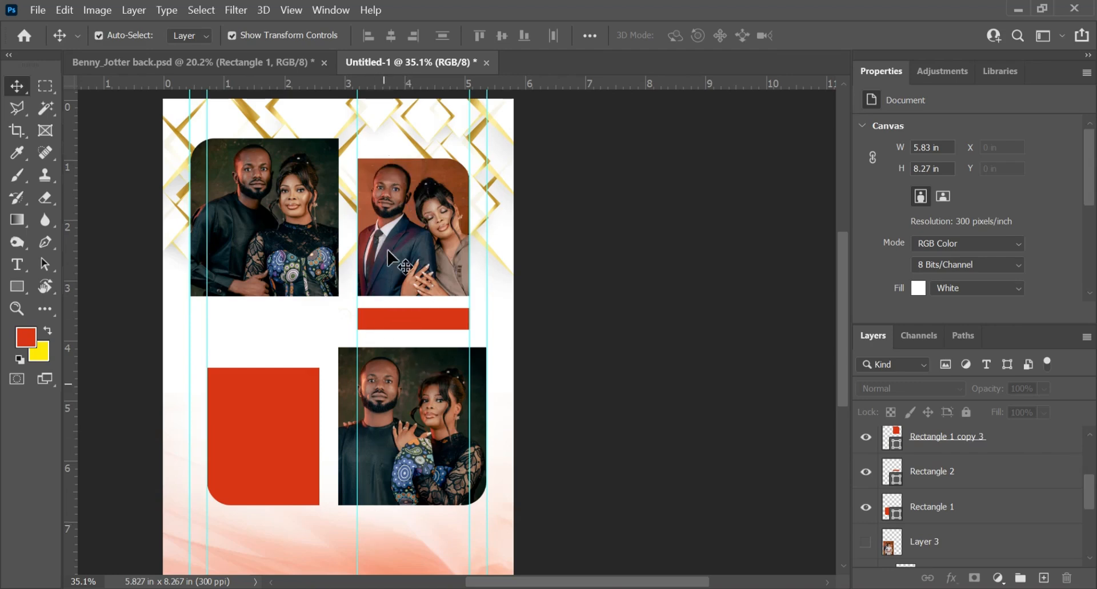
left_click_drag(75, 369, 321, 402)
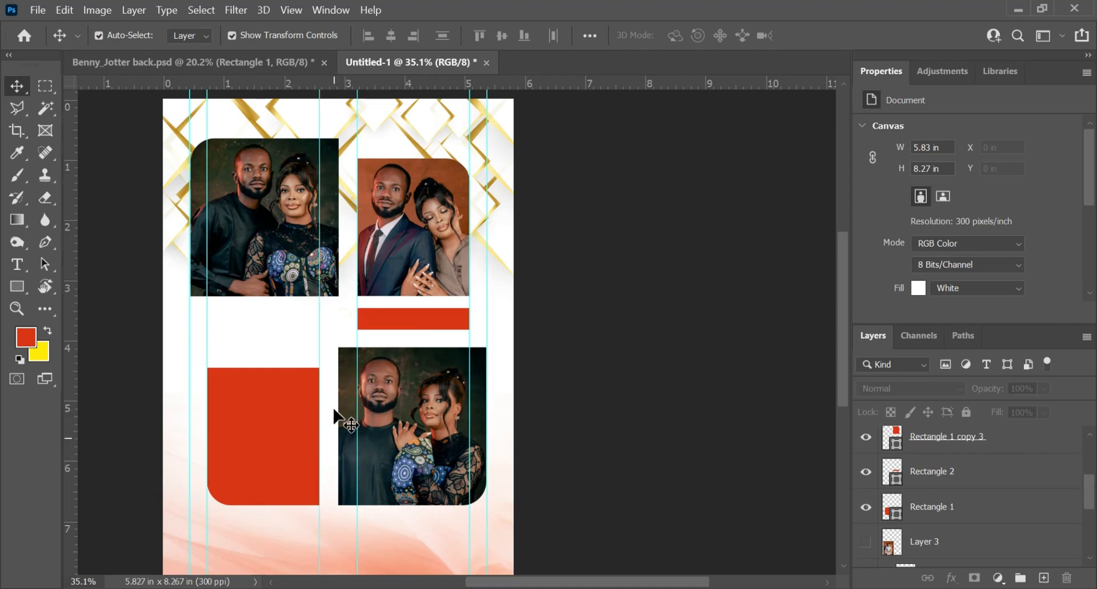
Narrow the lower-right photo's frame, Rectangle 1 copy, to 2.14 in so its left edge sits on the guide at X 3.23 in
left_click(380, 403)
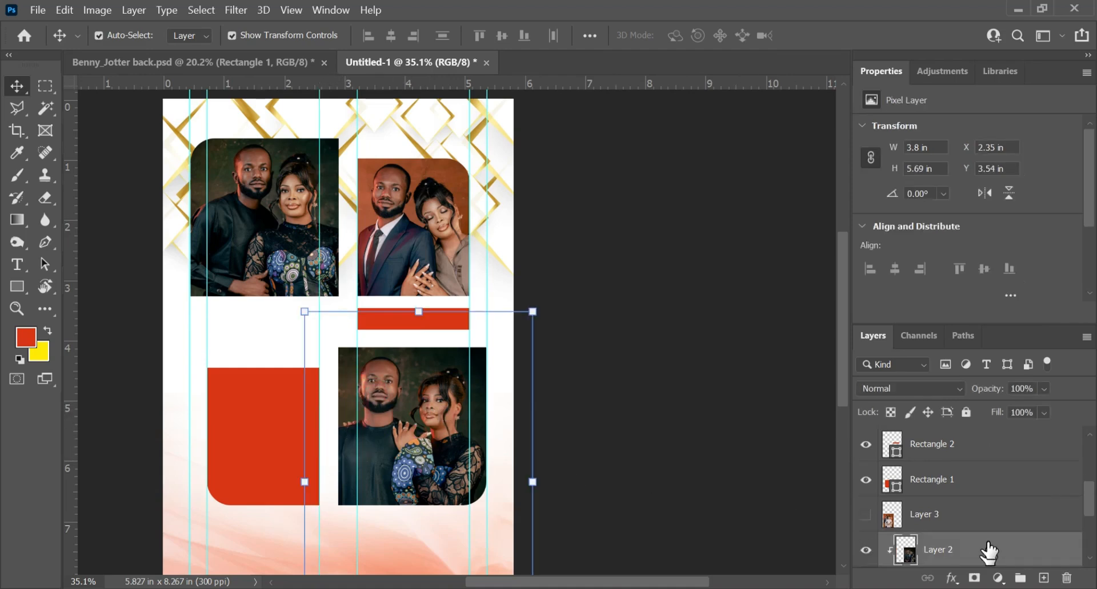
scroll(986, 550, "down", 2)
left_click(914, 529)
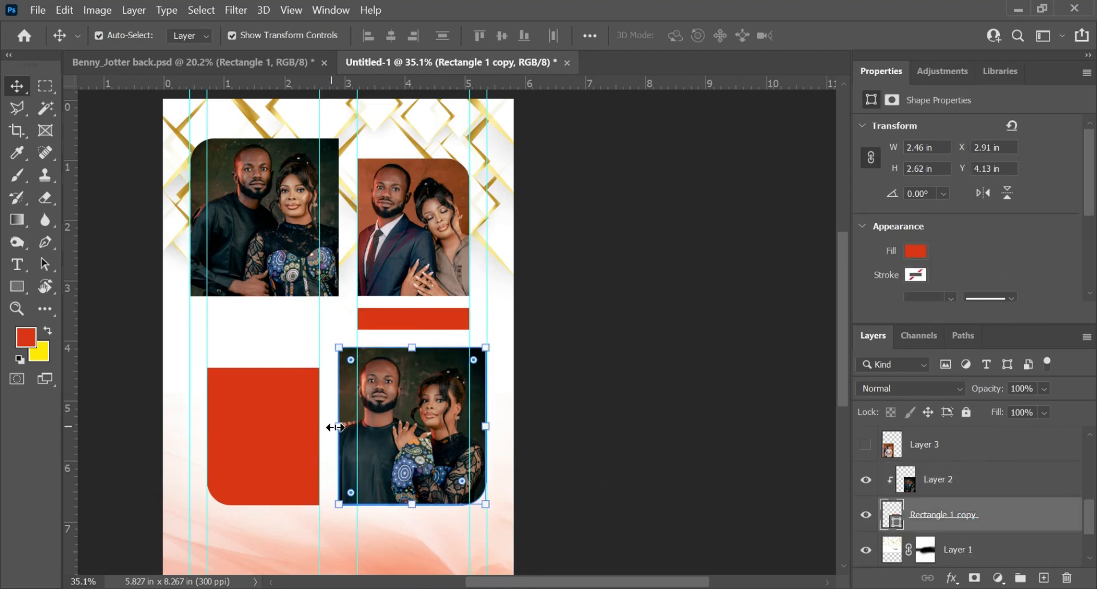
left_click_drag(335, 428, 353, 428)
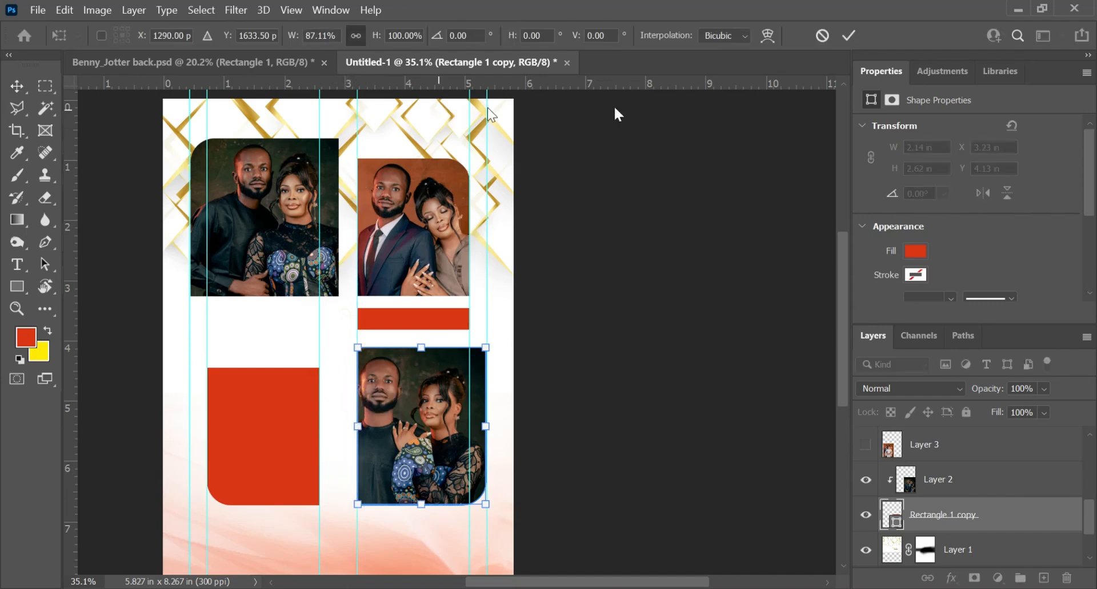
left_click(848, 35)
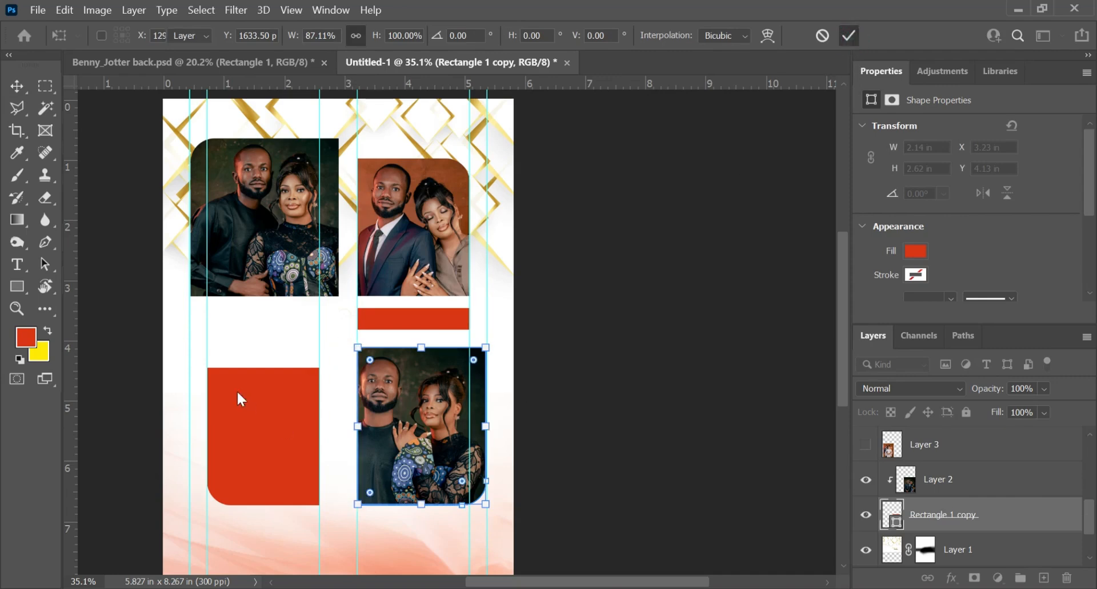
Narrow the upper-left photo's frame, Rectangle 1 copy 2, to 2.14 in, ending at the new guide, and delete the thin red bar
left_click(265, 220)
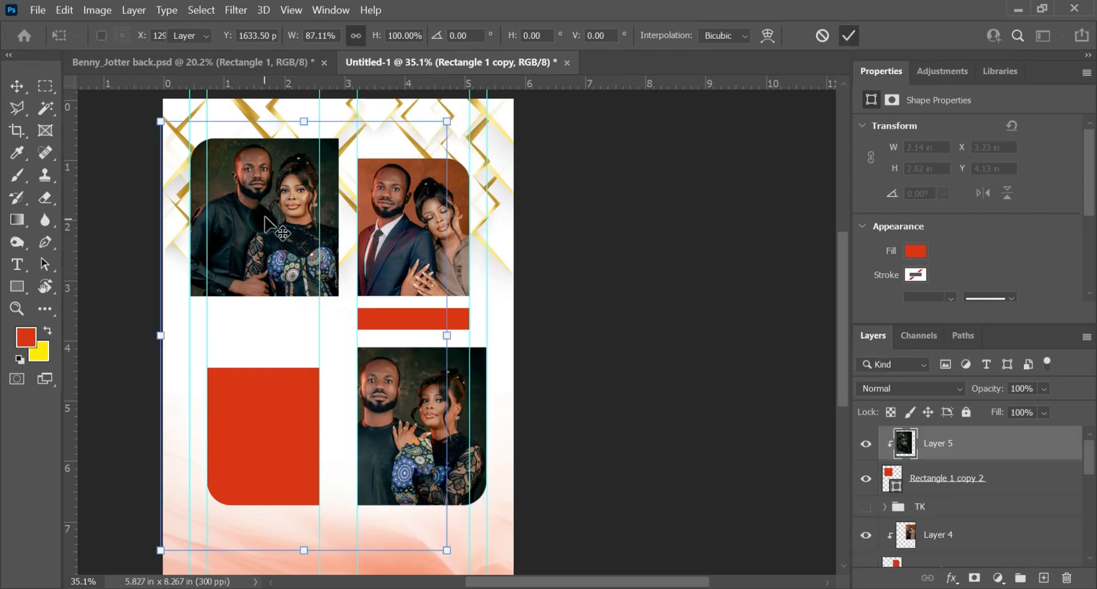
left_click(958, 481)
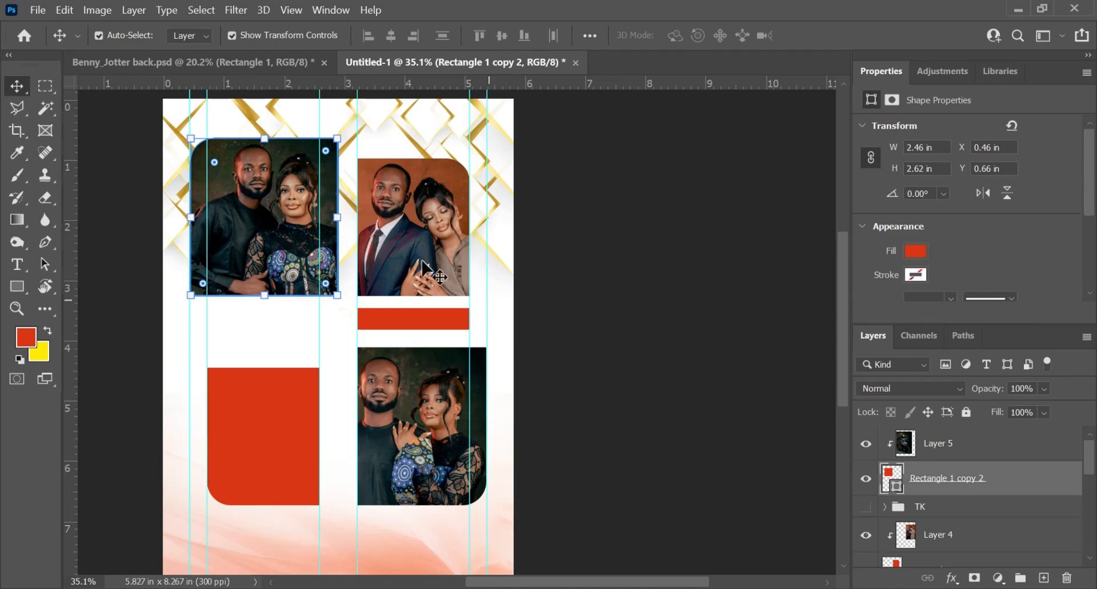
left_click_drag(339, 216, 318, 218)
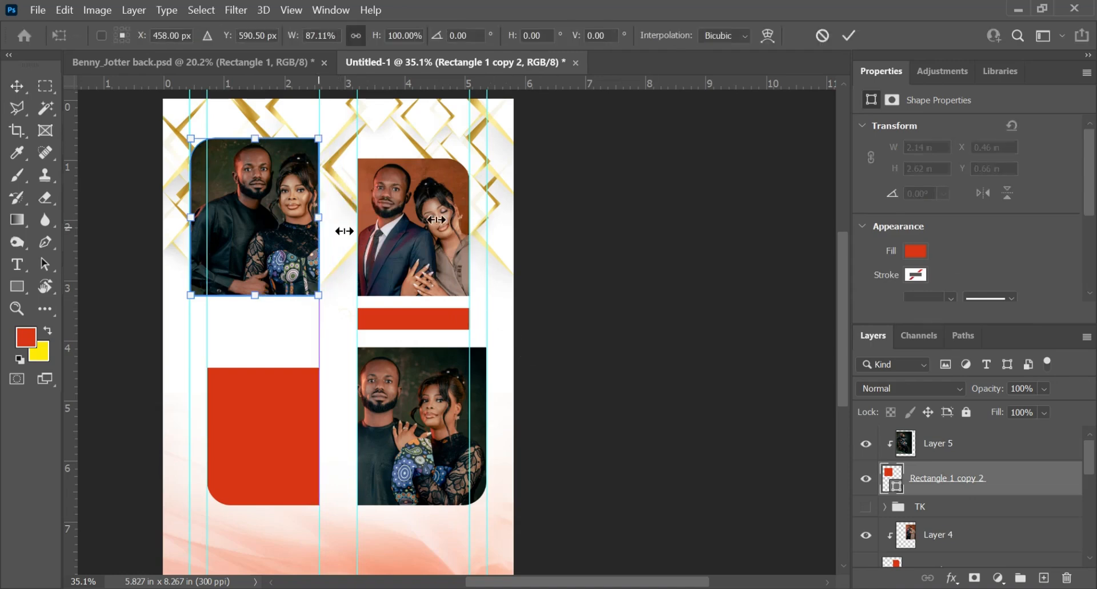
left_click(842, 37)
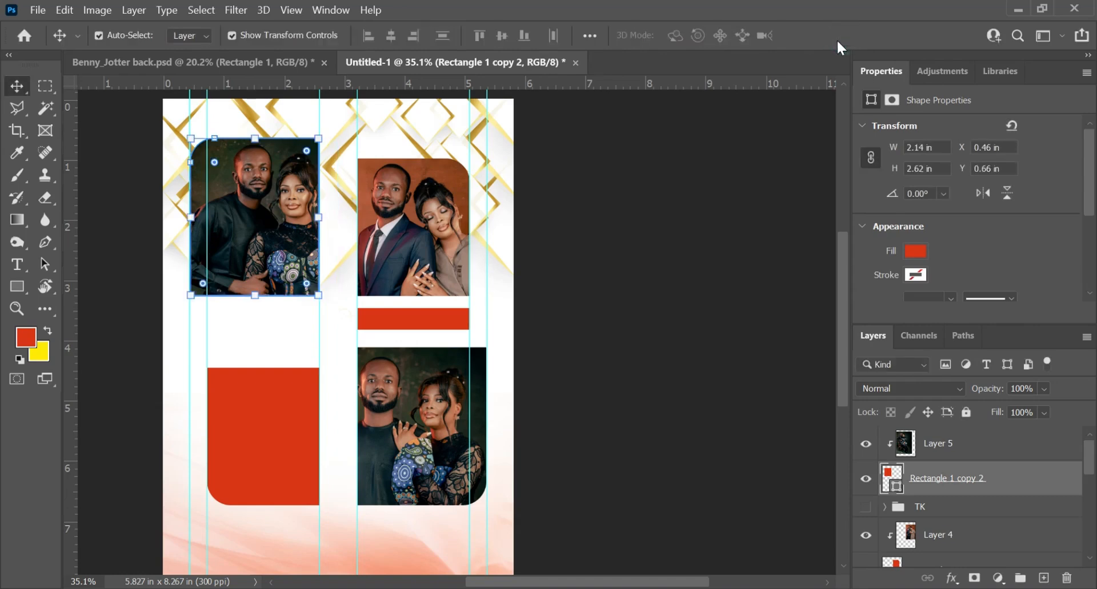
left_click(394, 322)
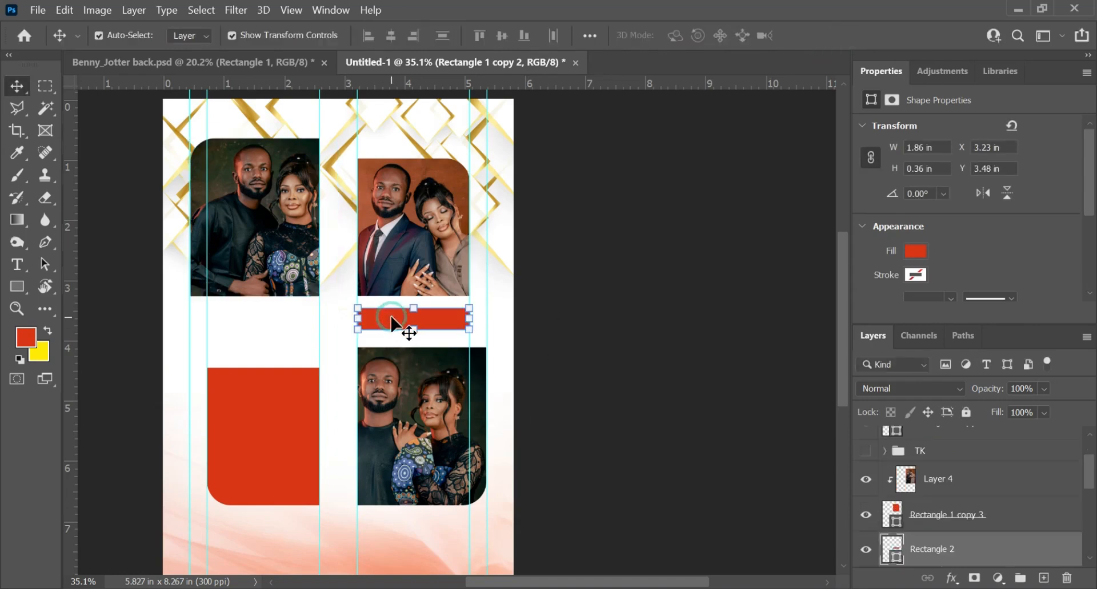
key("Delete")
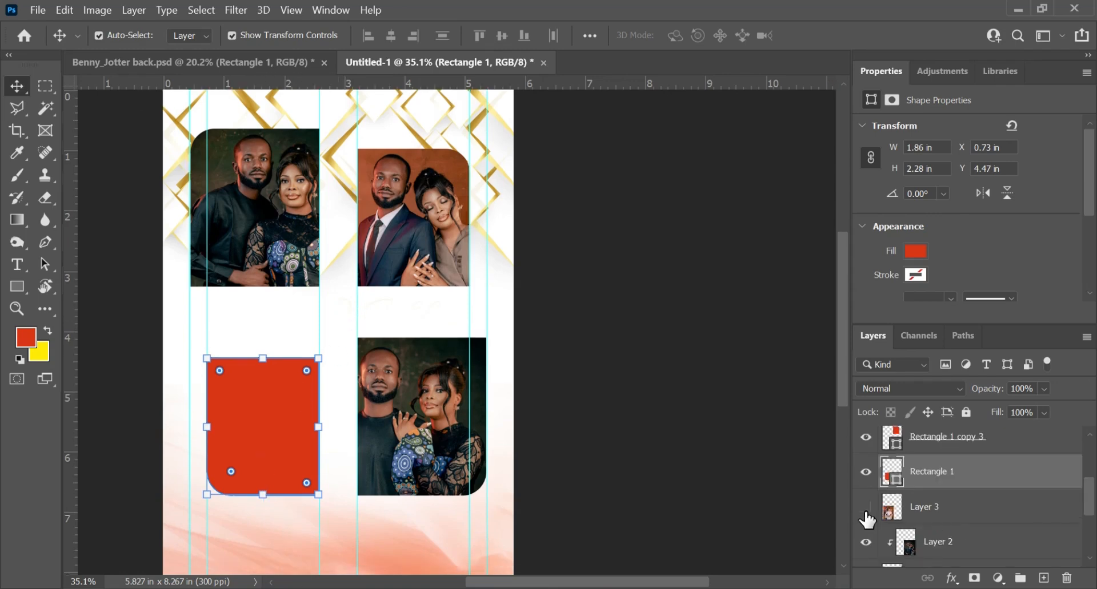
Show the Layer 3 photo, move the Rectangle 1 layer beneath it and clip the photo to that frame
left_click(866, 509)
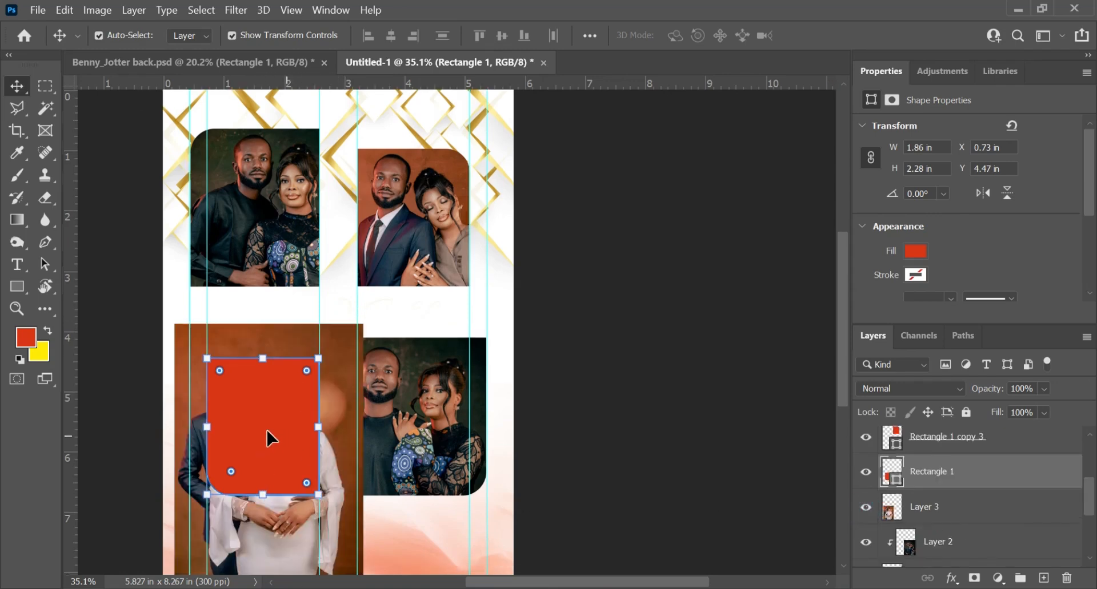
left_click(262, 399)
left_click_drag(1020, 474, 1001, 522)
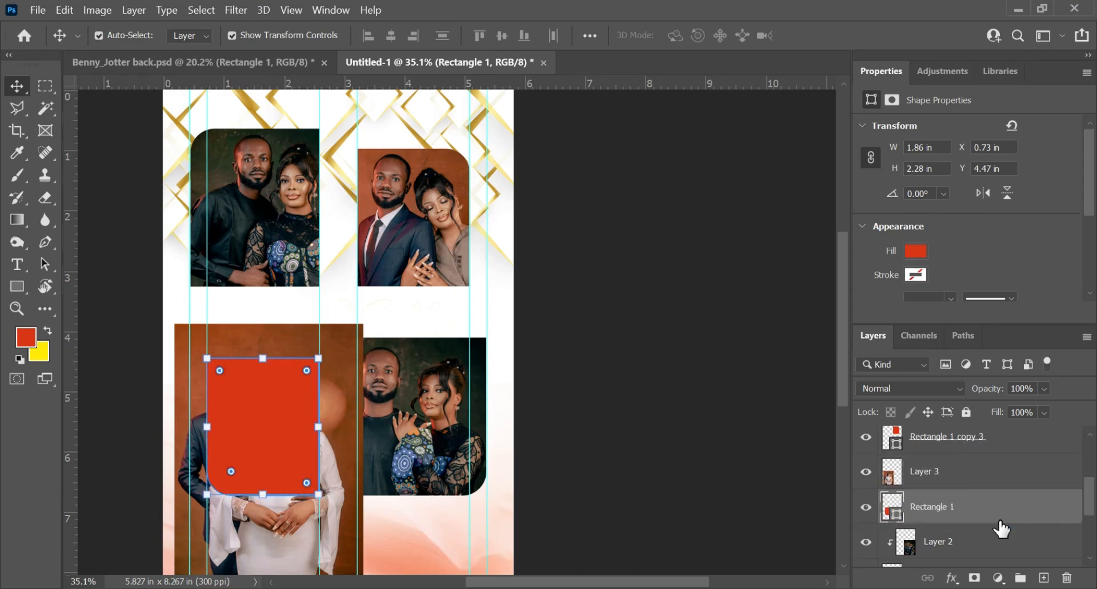
left_click(973, 484)
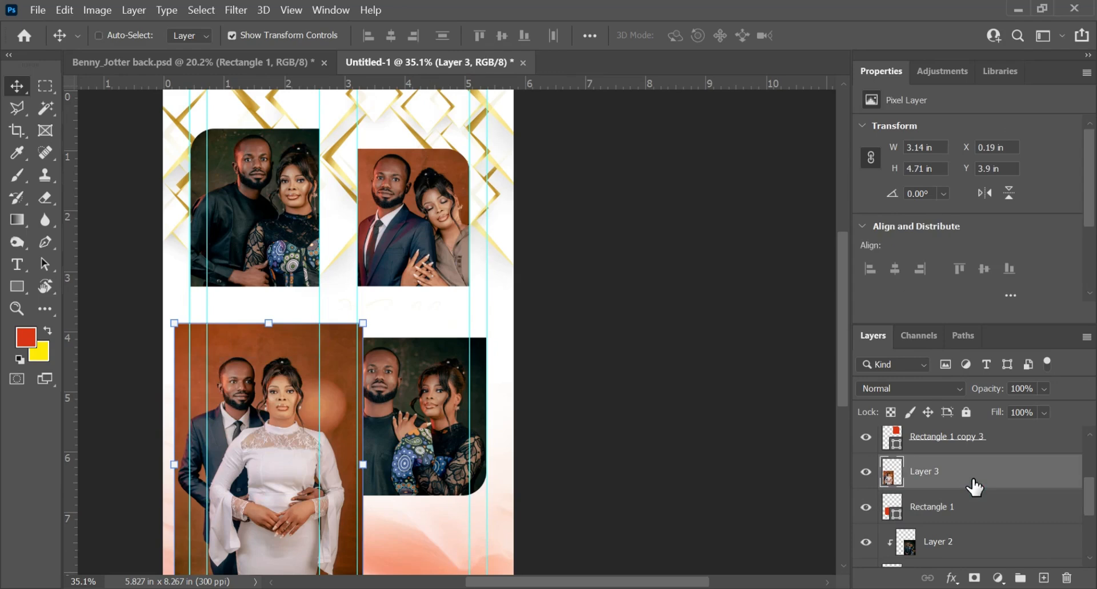
key("ctrl+alt+g")
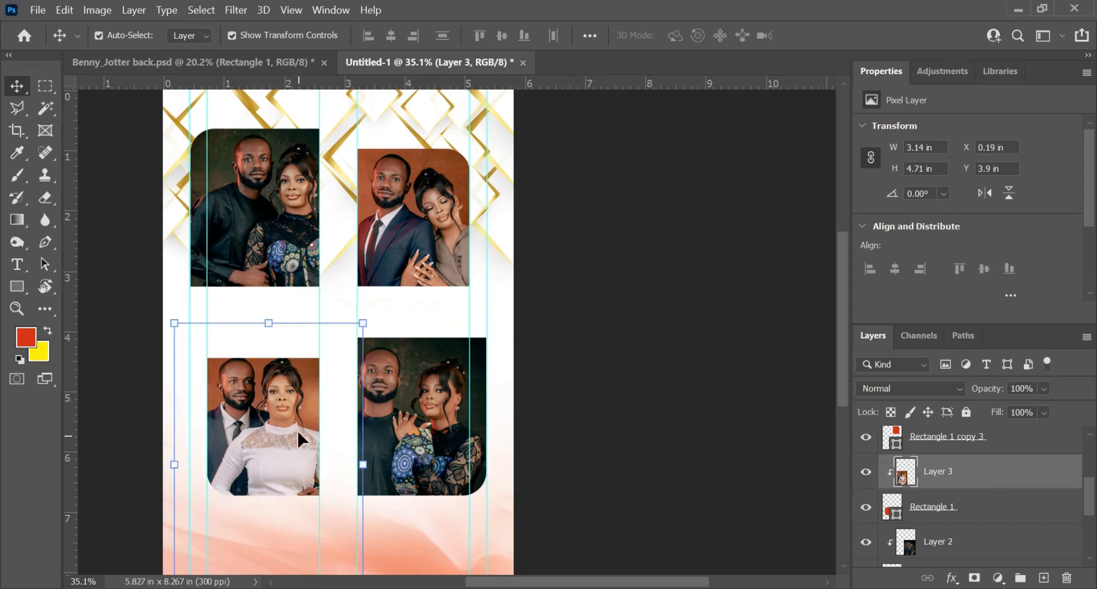
Scale the clipped Layer 3 photo to 89.72% and position it at X 0.42 in, Y 4.04 in within its frame
left_click_drag(365, 323, 342, 352)
left_click_drag(245, 466, 256, 448)
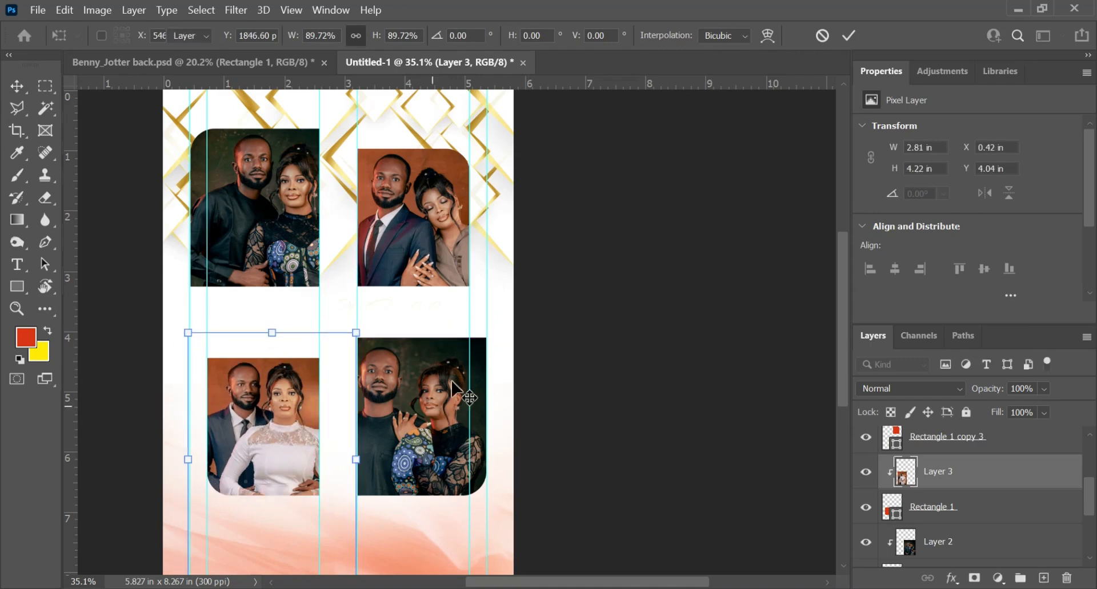
Reposition the lower-right photo to X 2.62 in and the upper-left photo to X -0.24 in, Y 0.48 in within their frames
left_click(397, 443)
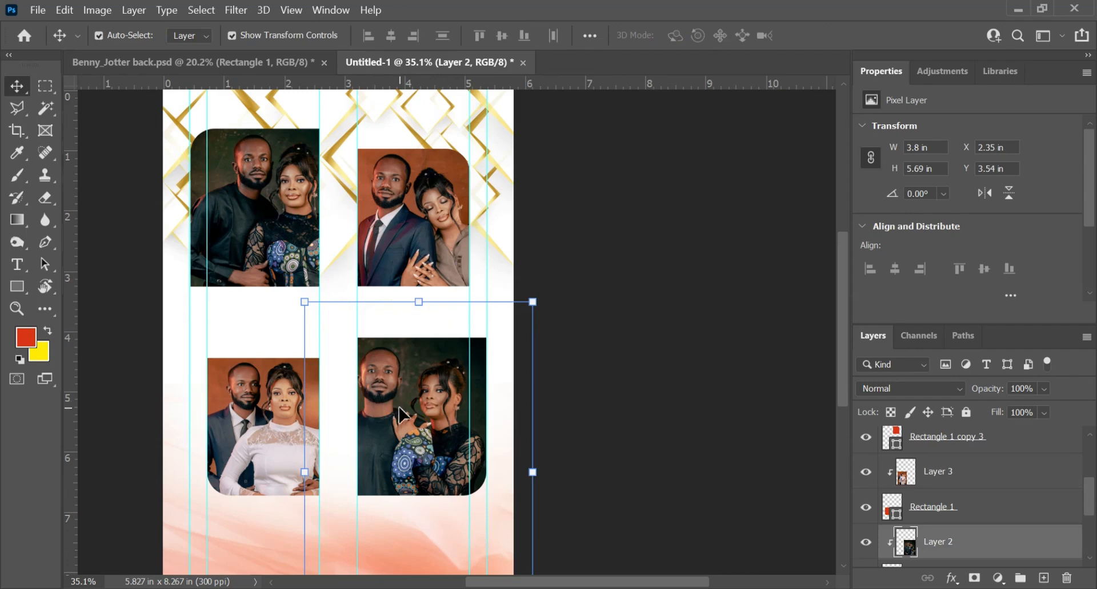
left_click_drag(399, 415, 419, 410)
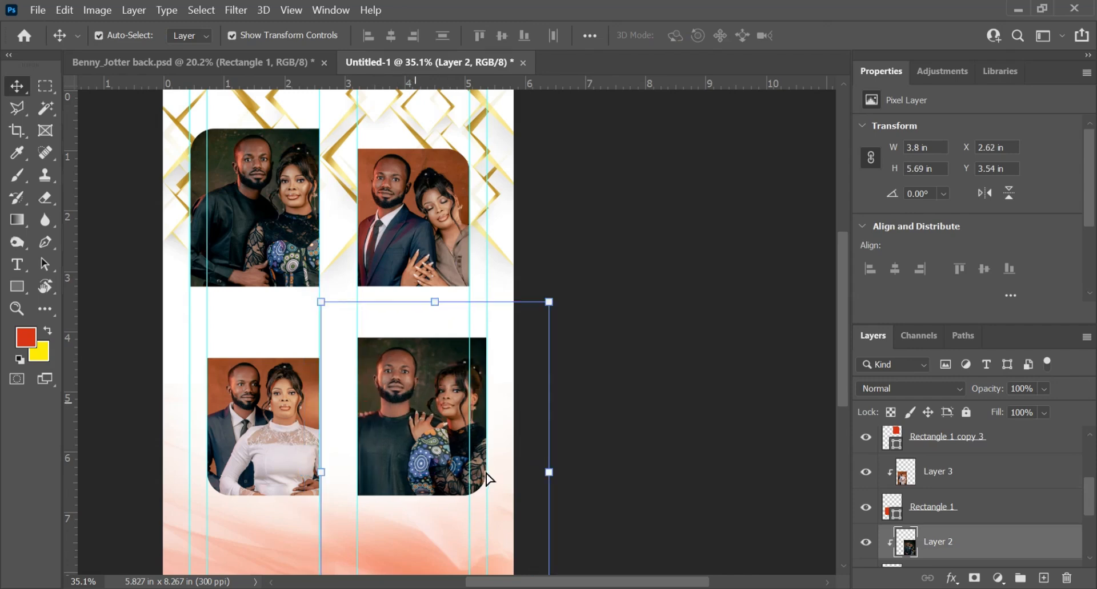
left_click(695, 431)
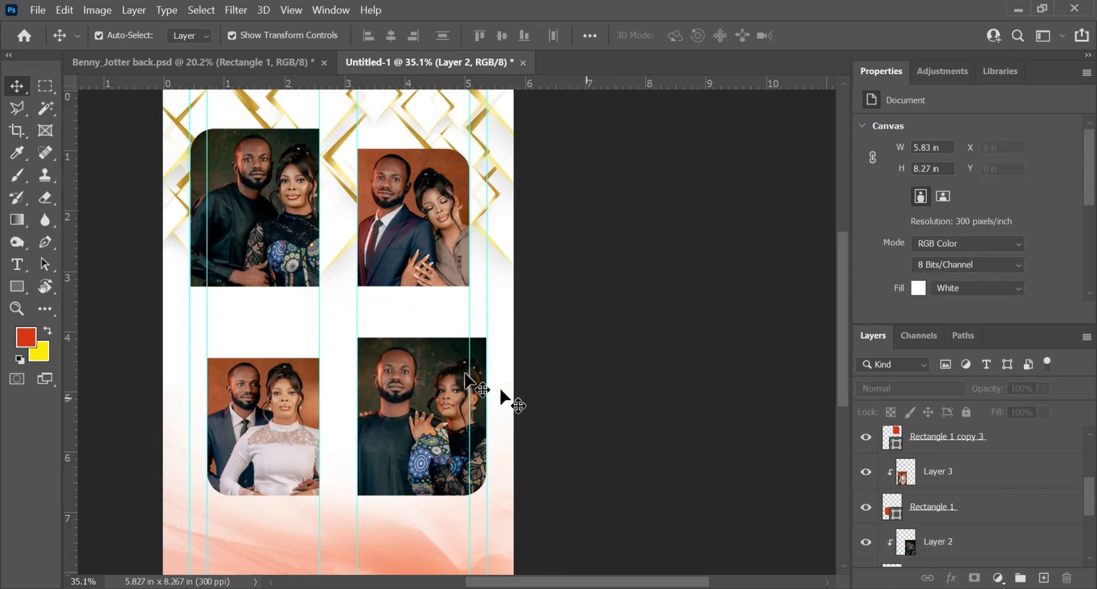
left_click_drag(245, 189, 249, 213)
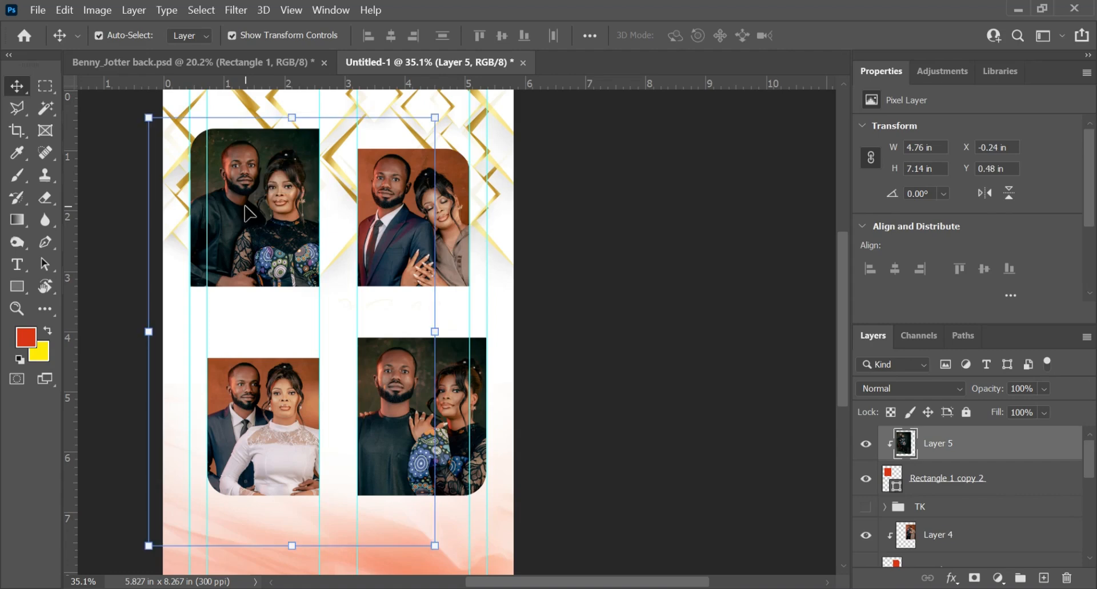
left_click(663, 245)
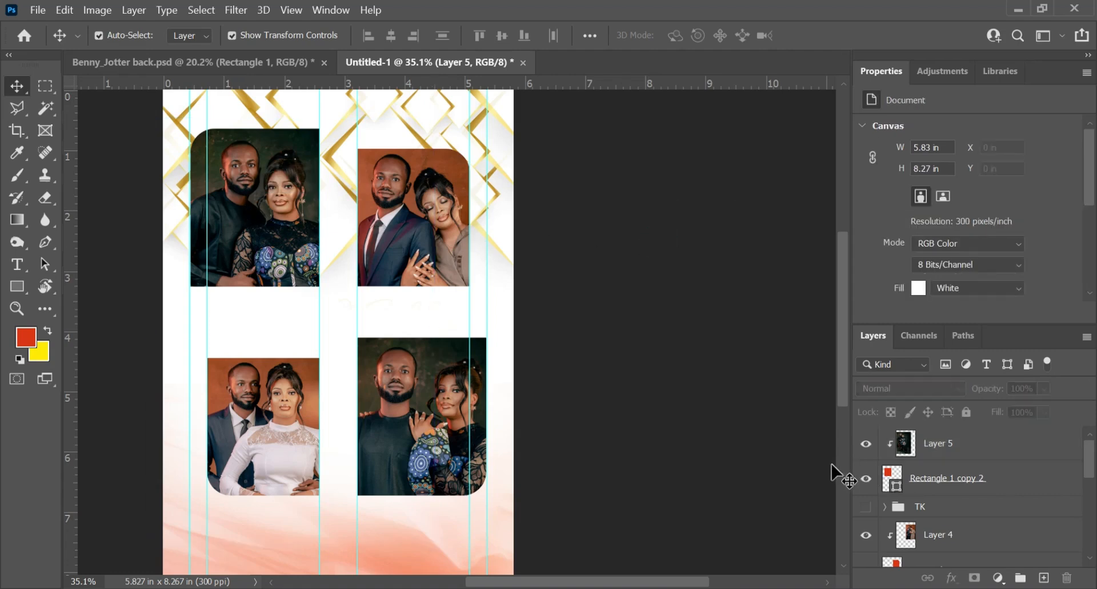
Make the TK group with the "Thanks 4 Coming" badge visible
scroll(942, 496, "down", 2)
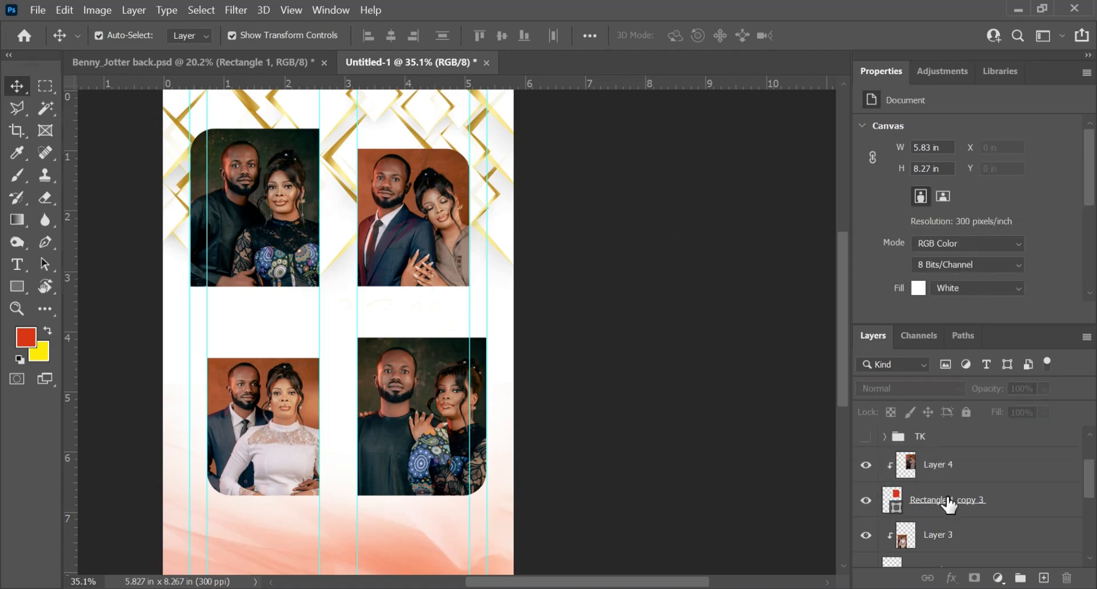
scroll(948, 504, "up", 2)
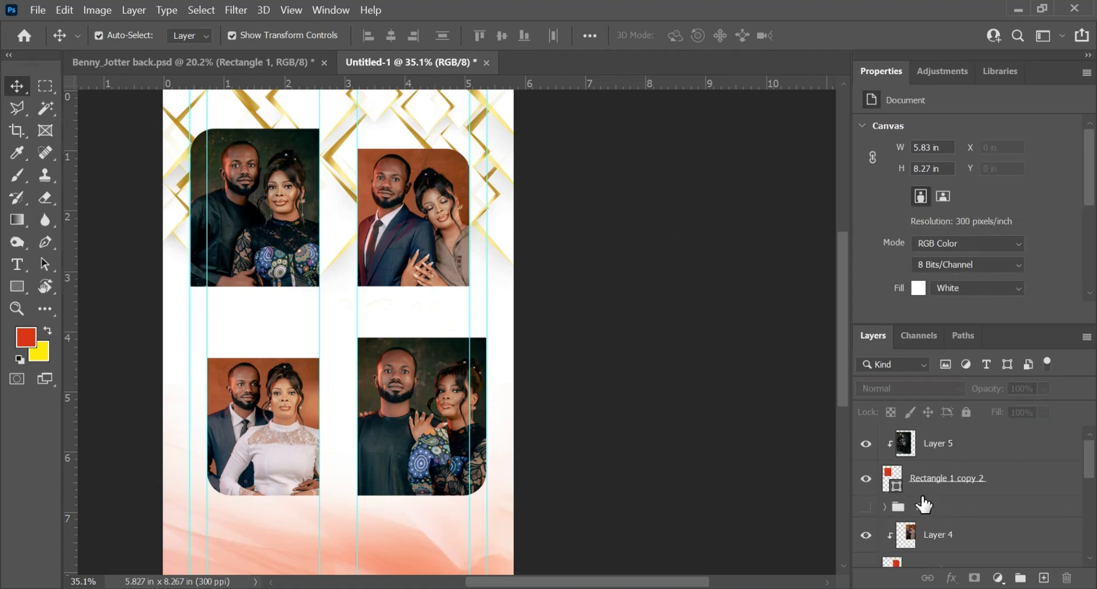
left_click(864, 506)
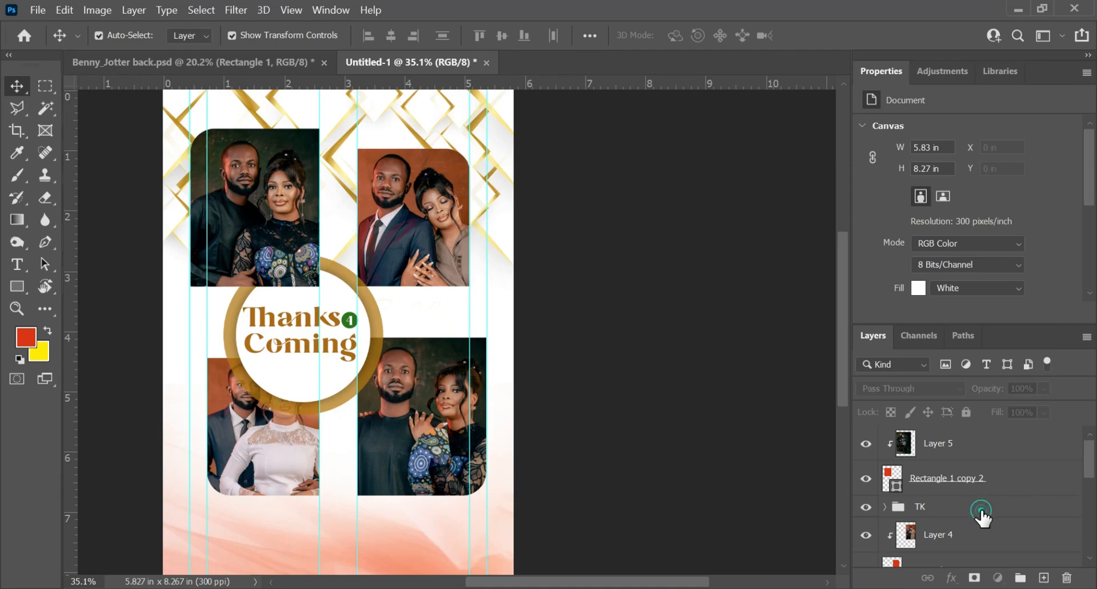
Move the TK group to the top of the layer stack and centre its "Thanks 4 Coming" badge between the four photos
left_click_drag(979, 514, 923, 418)
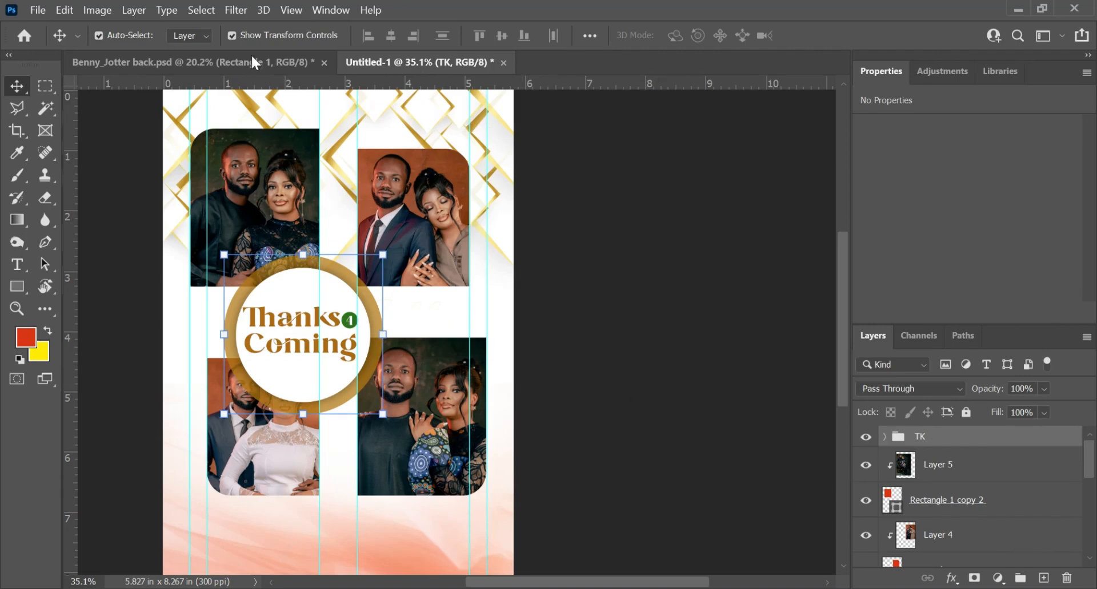
left_click(98, 36)
left_click_drag(331, 327, 352, 303)
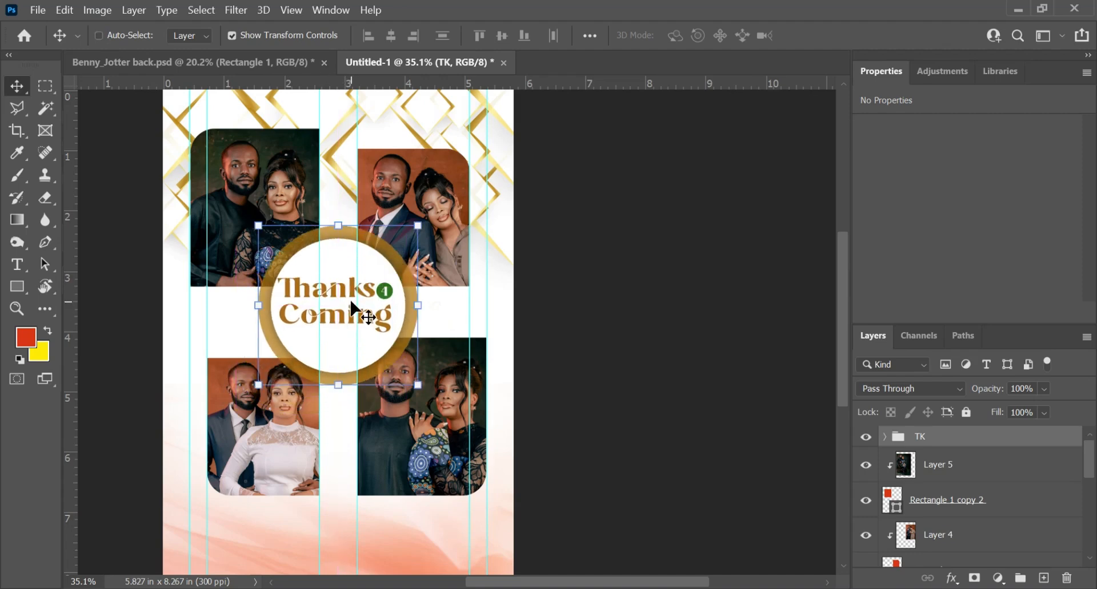
key("ctrl+minus")
scroll(328, 368, "down", 1)
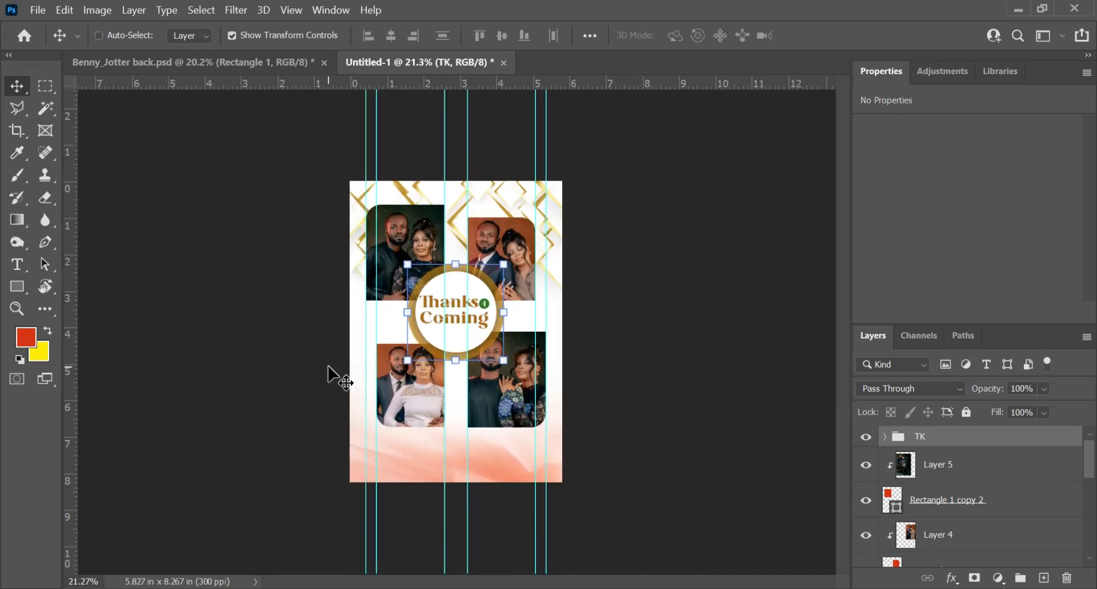
scroll(337, 377, "up", 1)
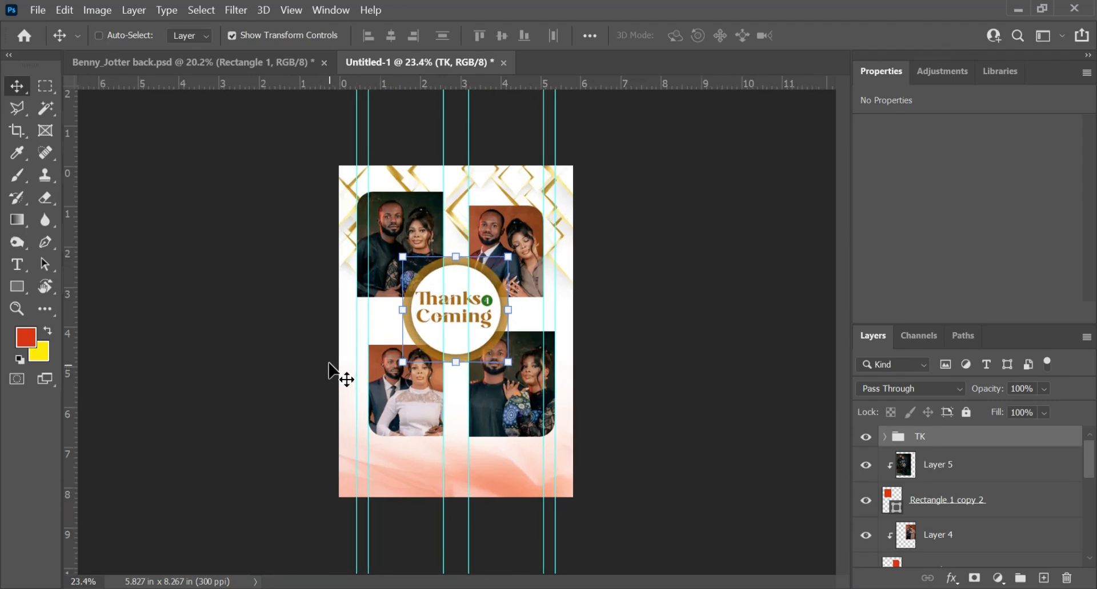
scroll(437, 420, "up", 3)
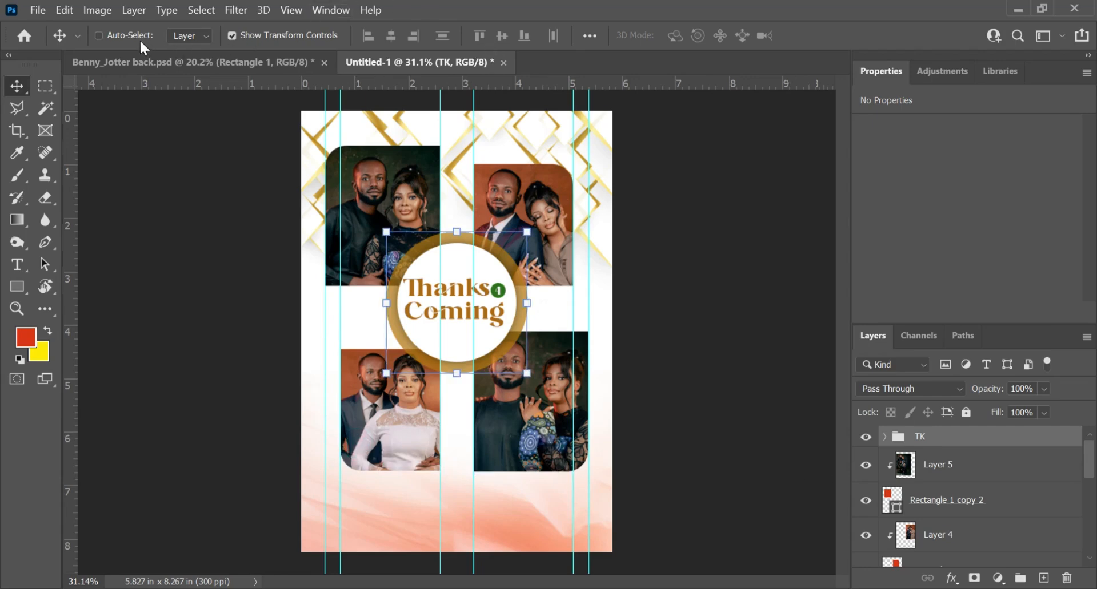
Move the lower-left photo (Layer 3) together with its Rectangle 1 frame up until the frame sits at Y 4.31 in
left_click(392, 423)
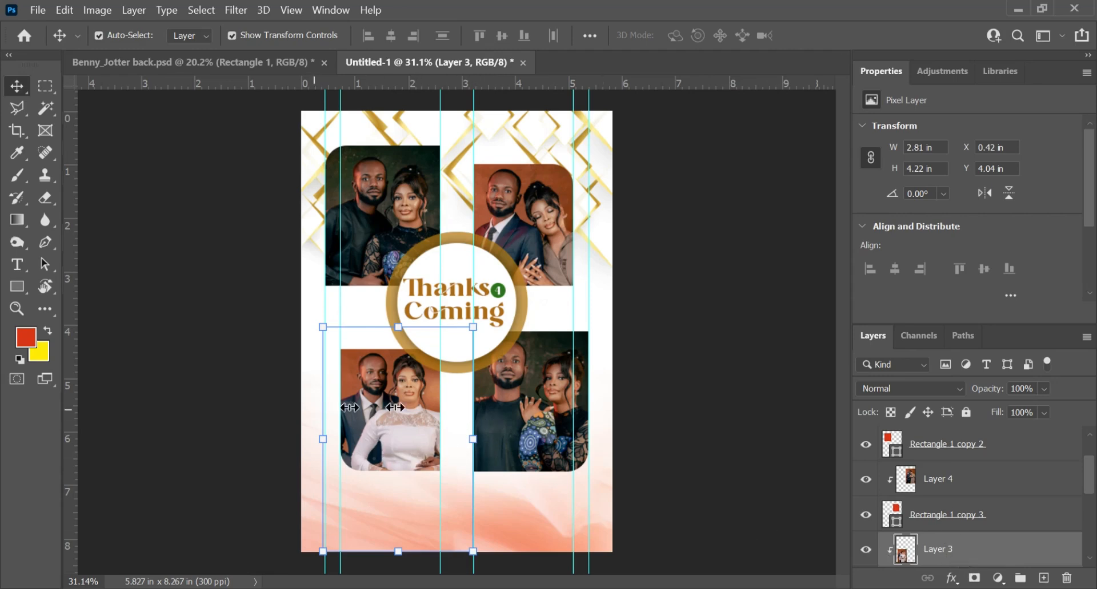
scroll(948, 540, "down", 2)
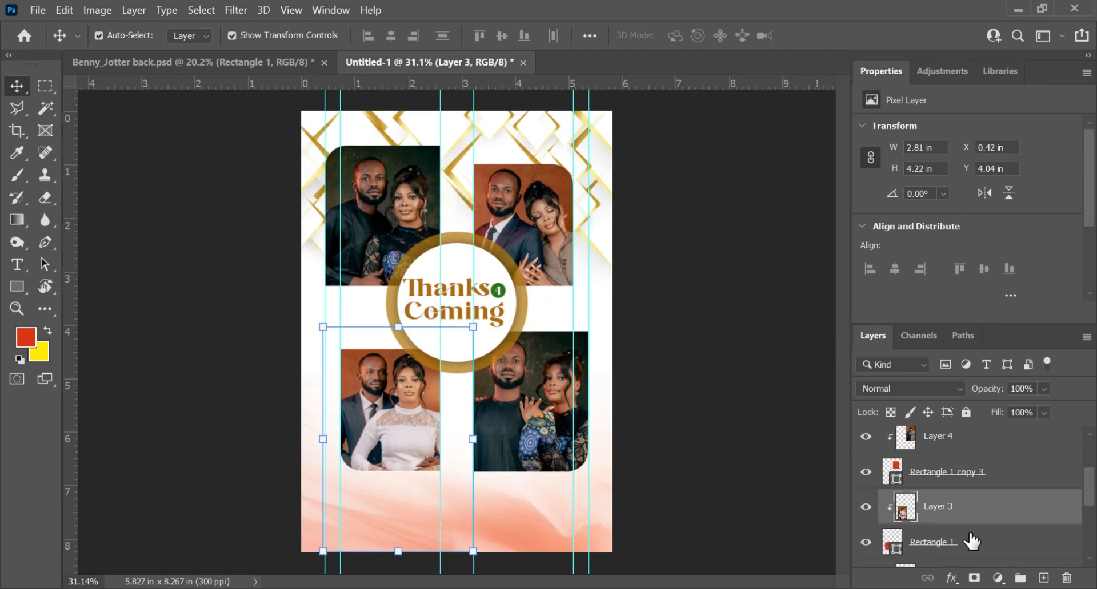
left_click(915, 542, "ctrl")
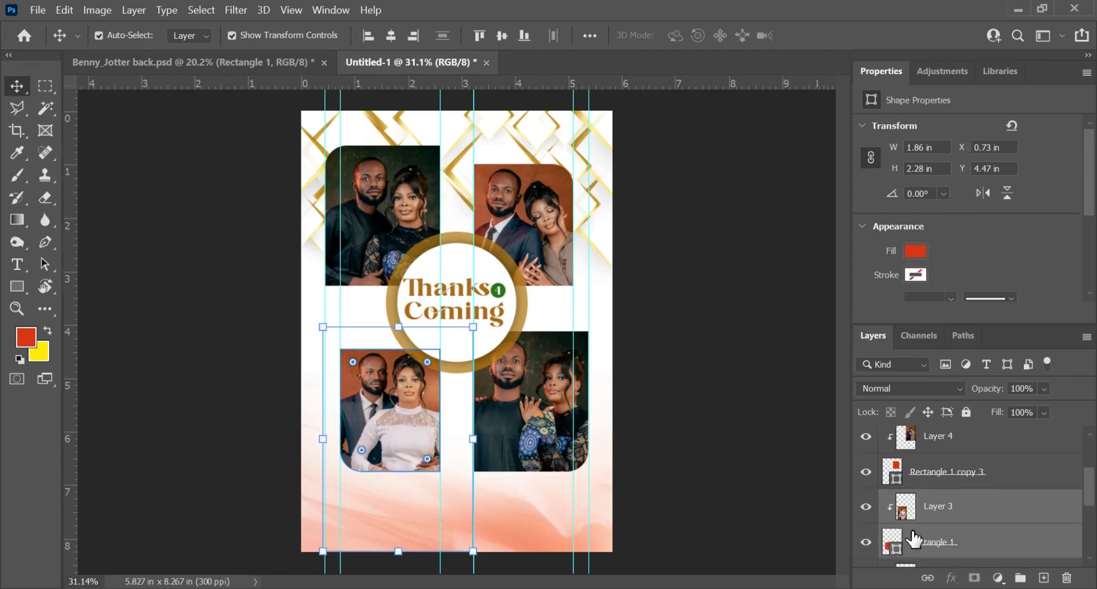
key("shift+Up")
key("shift+Up")
key("shift+Up")
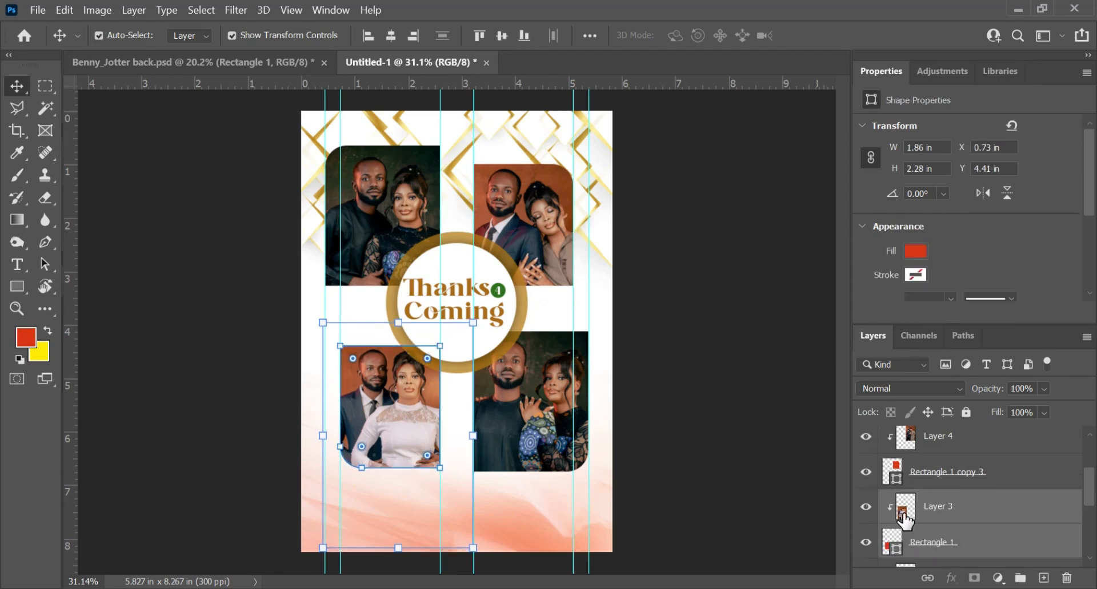
key("shift+Up")
key("shift+Up")
key("shift+Up")
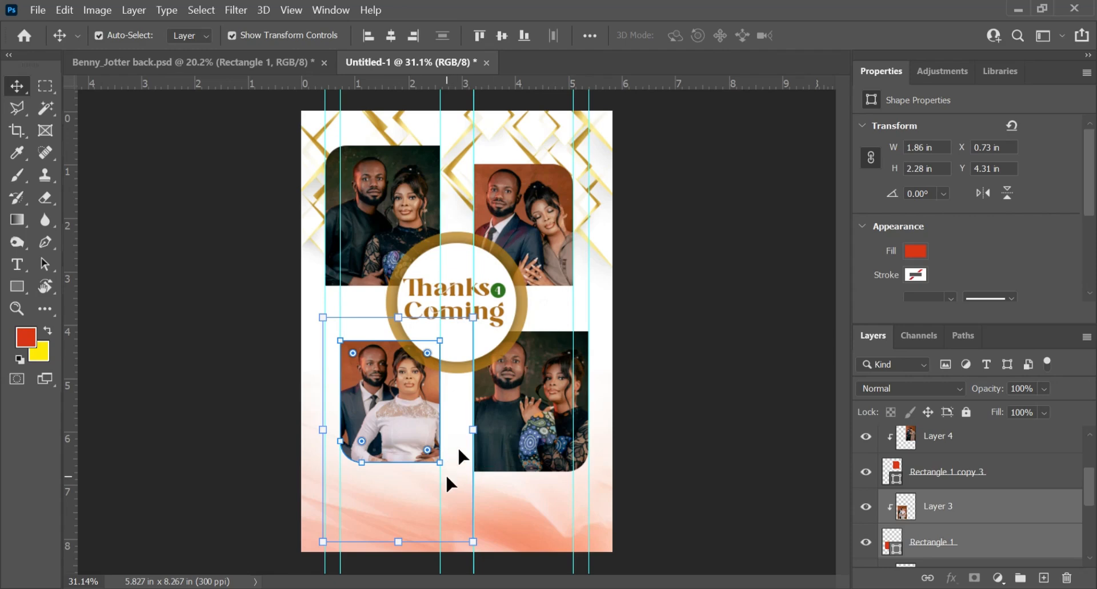
Move the upper-right photo (Layer 4) together with its Rectangle 1 copy 3 frame up until the frame sits at Y 0.87 in
left_click(512, 204)
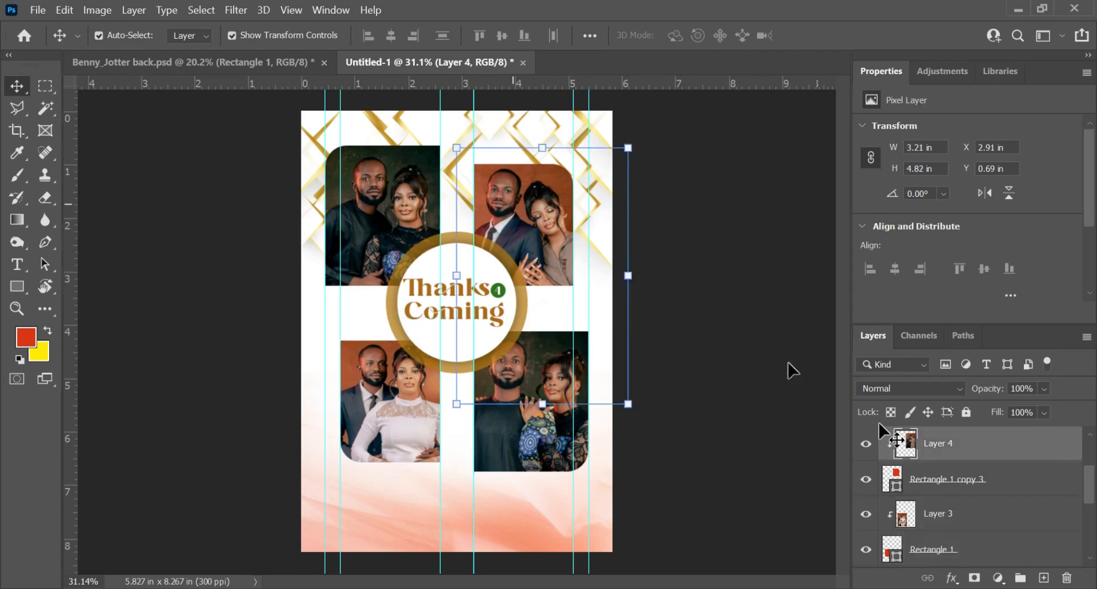
left_click(1008, 484, "ctrl")
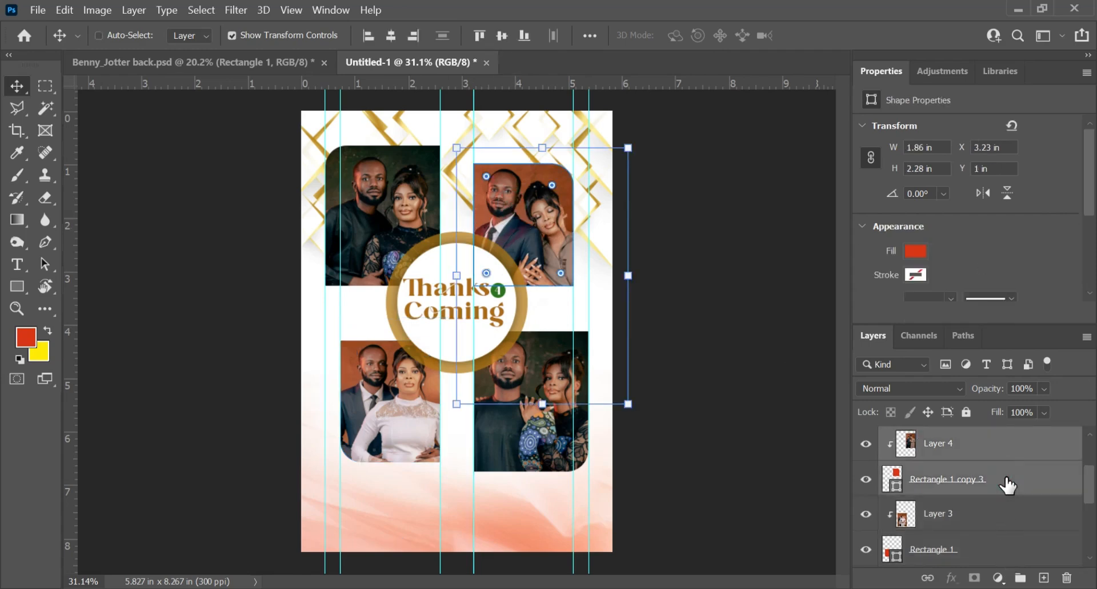
key("shift+Up")
key("shift+Up")
key("shift+Up")
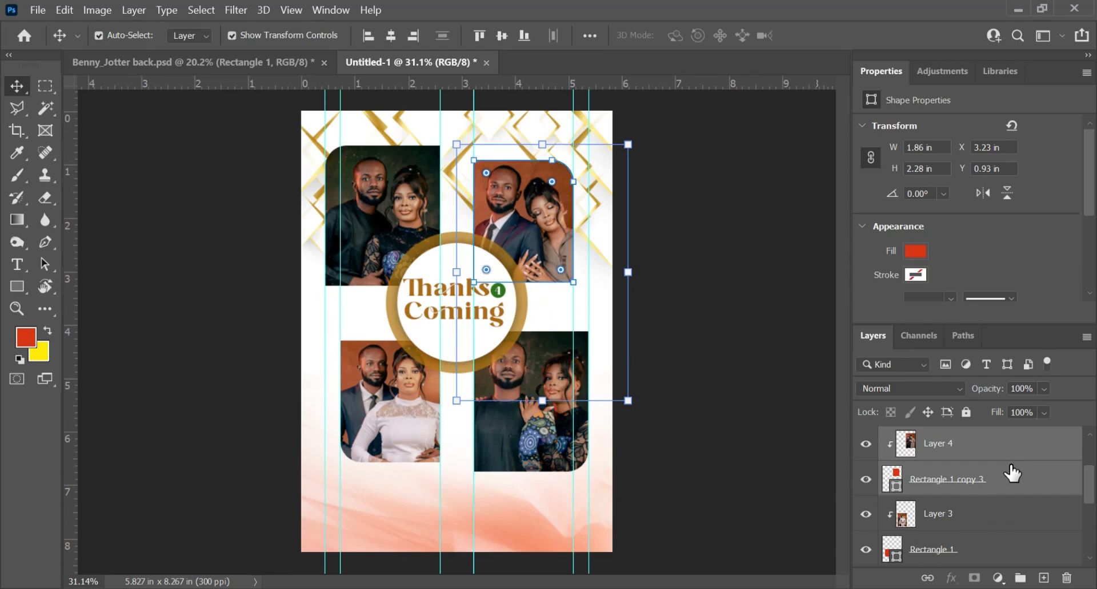
key("shift+Up")
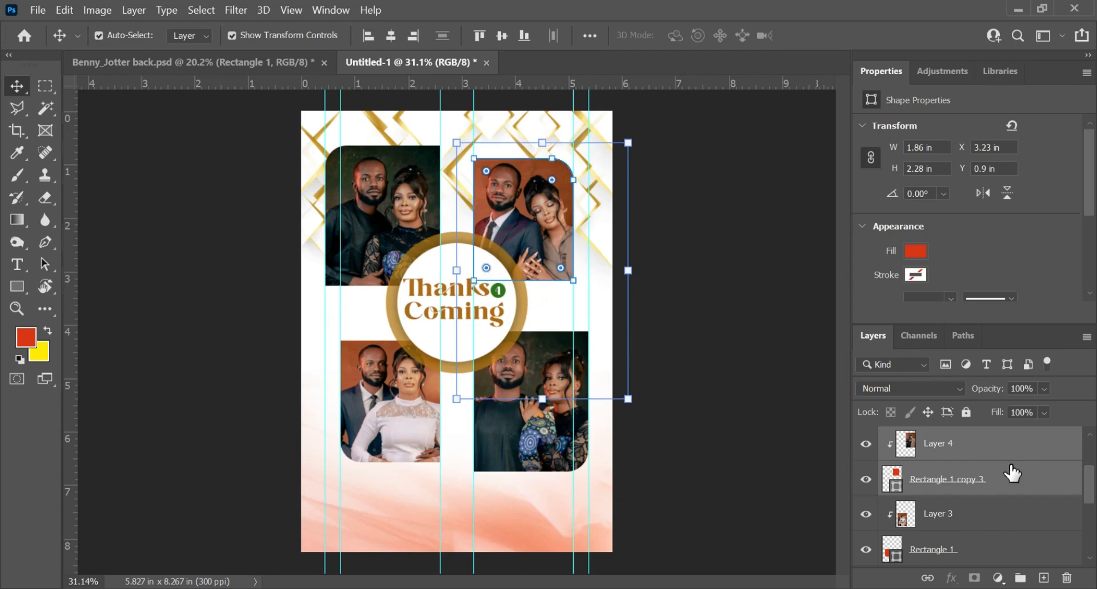
key("shift+Up")
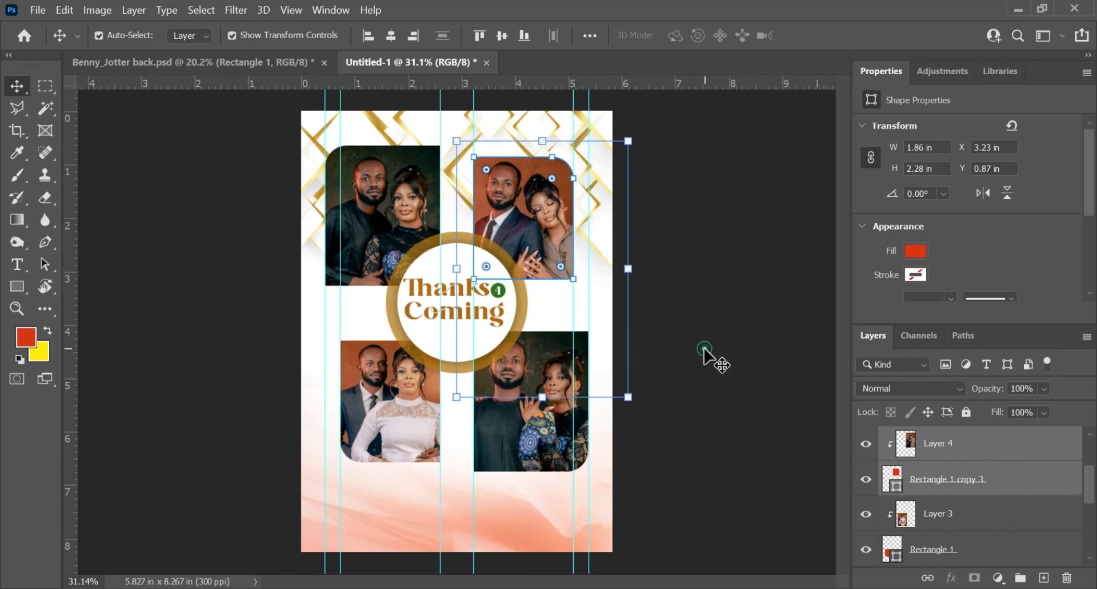
left_click(704, 349)
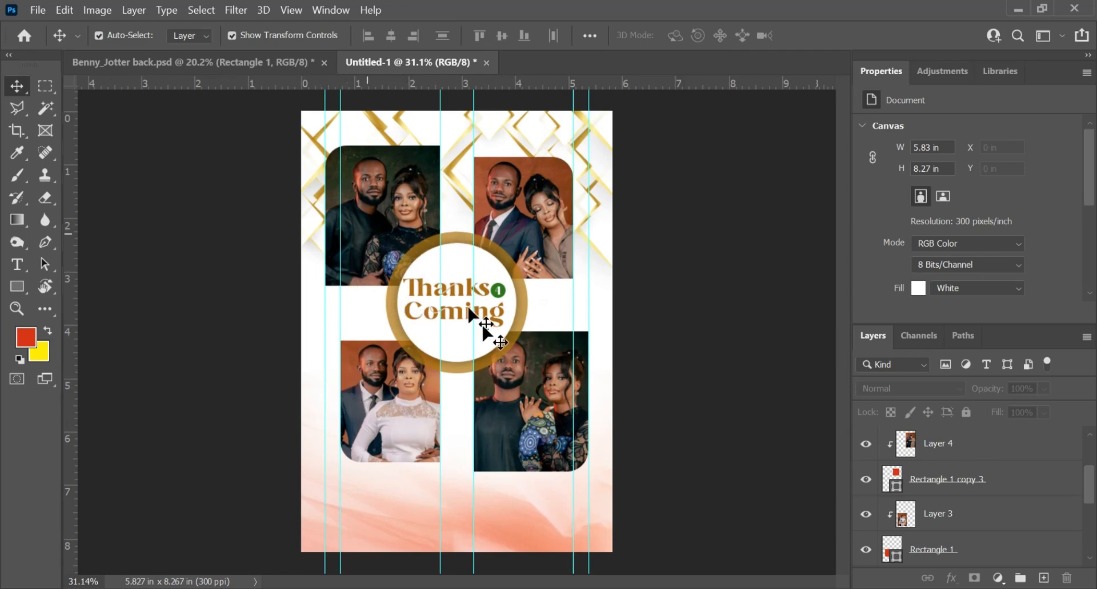
Draw a red circle about 762 px in diameter with the Ellipse tool, just below the badge over the lower photos
scroll(455, 257, "up", 1)
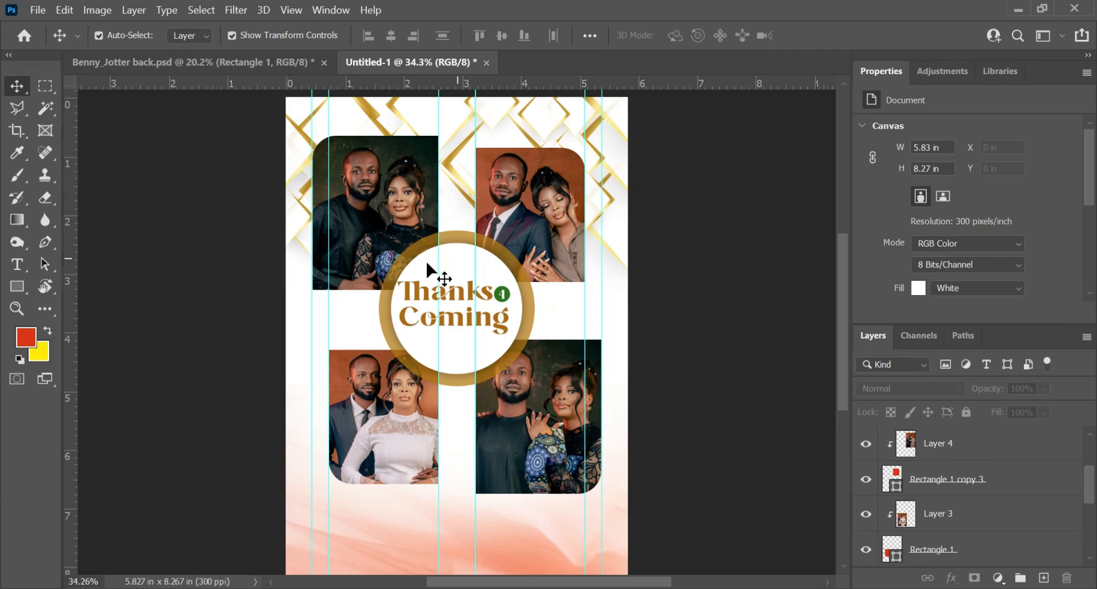
left_click(18, 283)
right_click(18, 283)
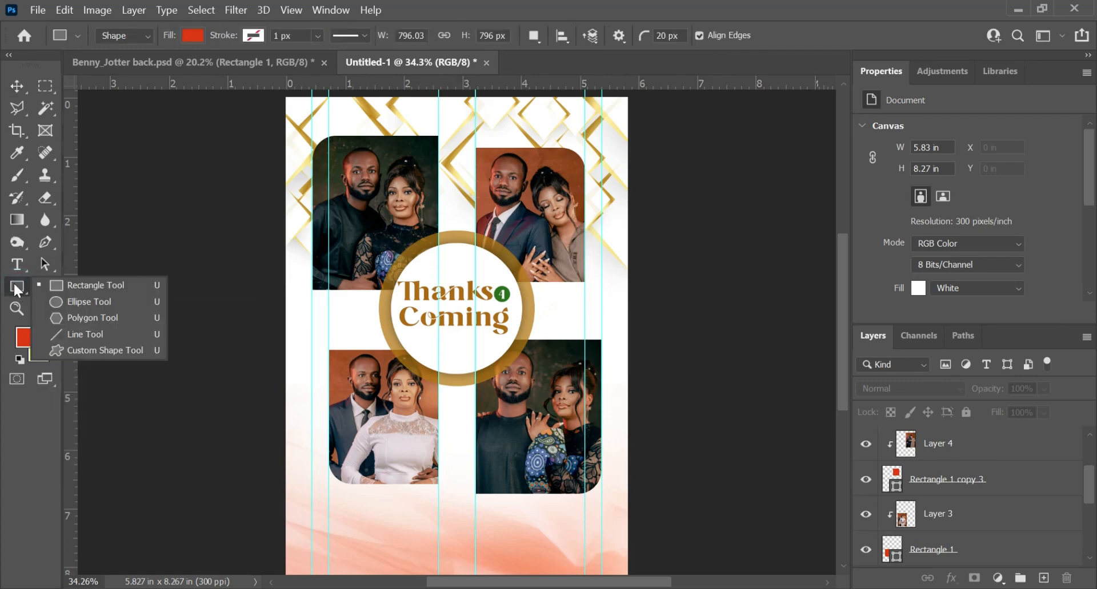
left_click(108, 300)
left_click_drag(374, 375, 524, 565)
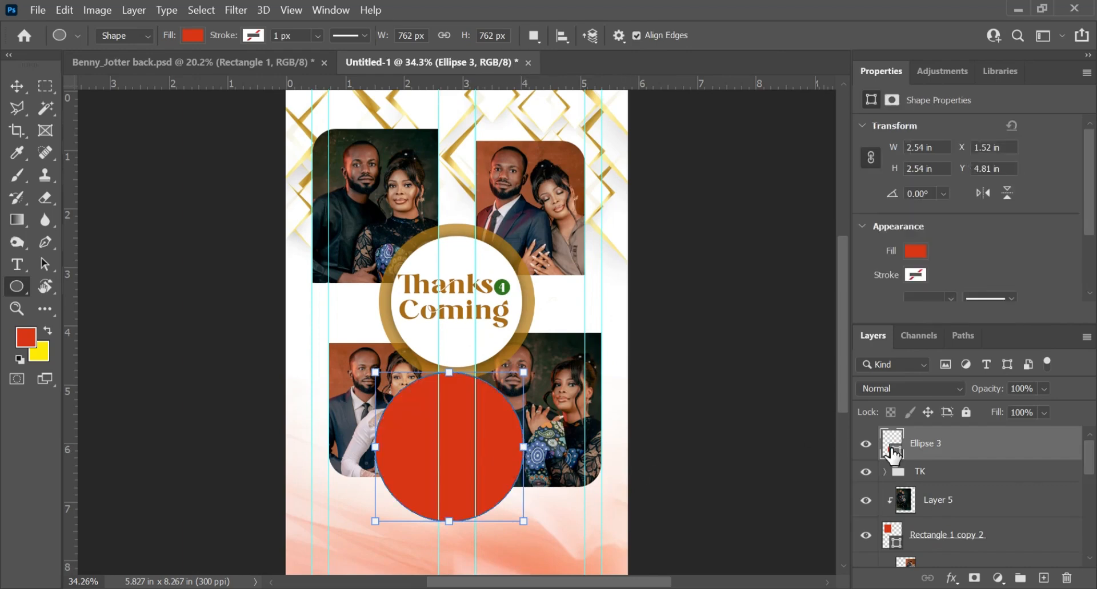
Duplicate the red circle, recolour the copy to 893929 and shrink it to about 2.12 in in diameter
key("ctrl+j")
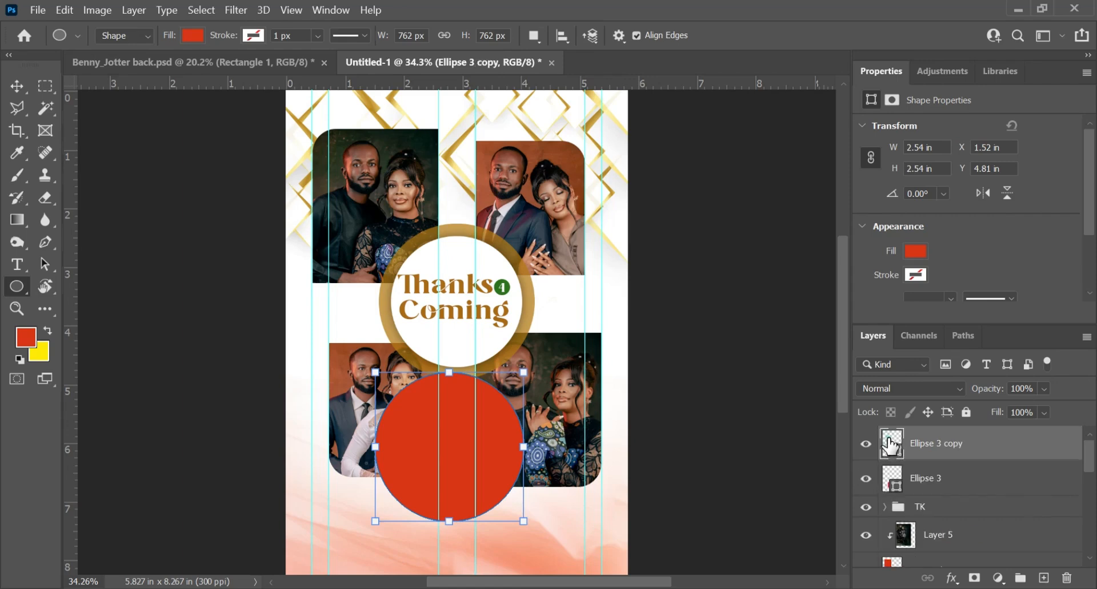
double_click(889, 446)
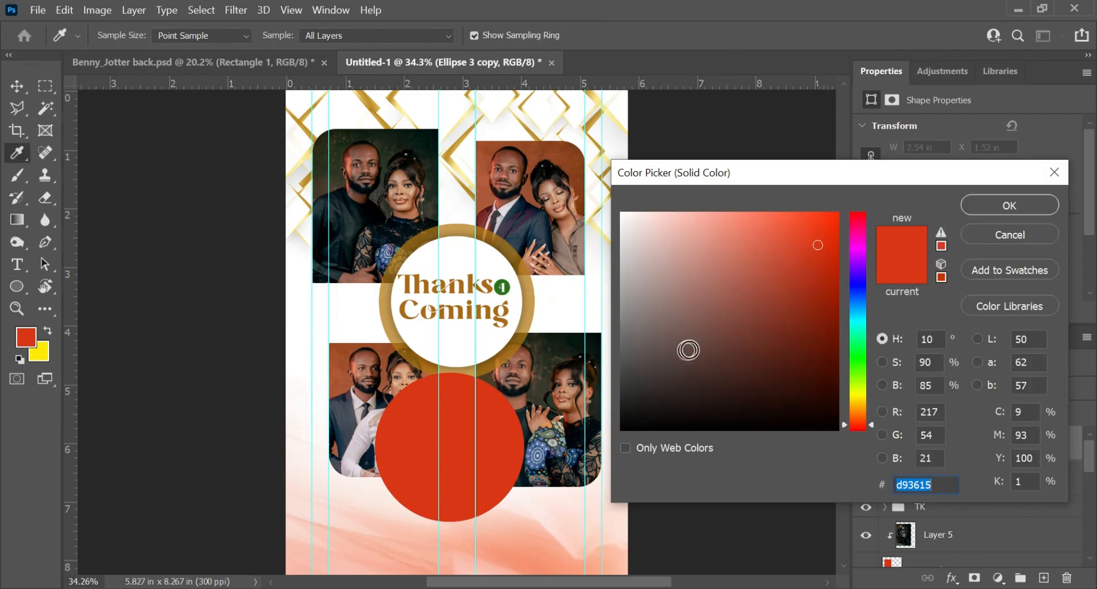
left_click(773, 312)
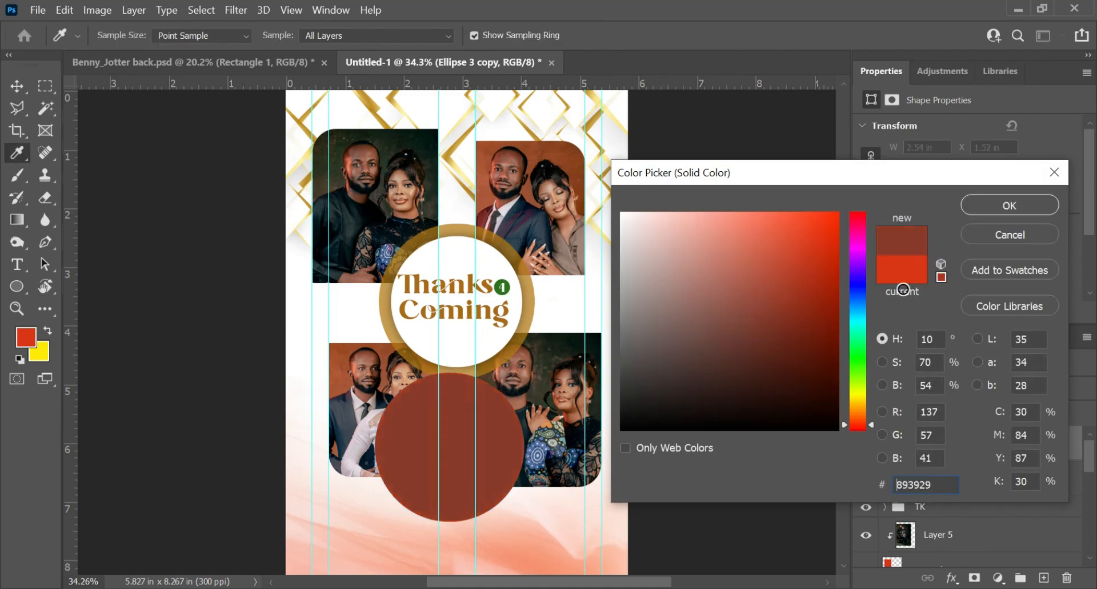
left_click(1009, 207)
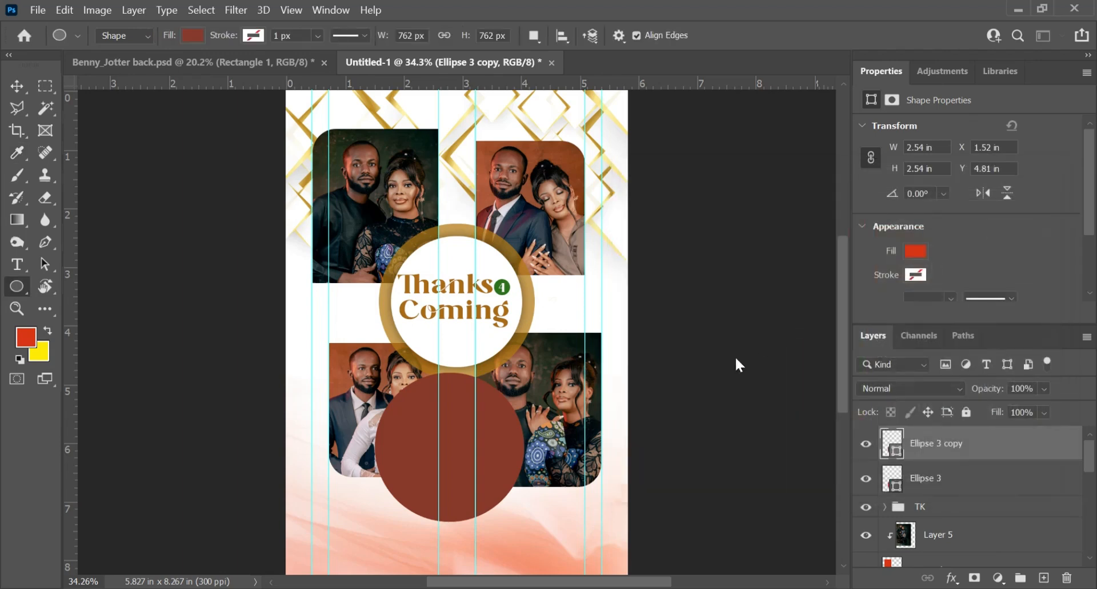
left_click_drag(524, 373, 499, 397)
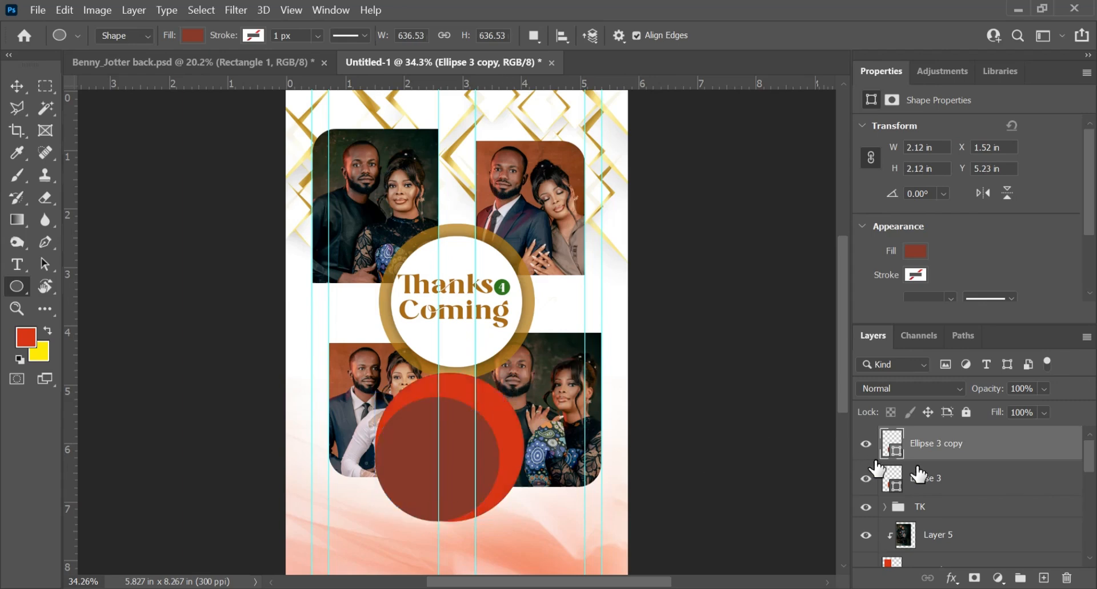
Select both circles and align their horizontal and vertical centres so the smaller one sits concentric inside the larger
left_click(895, 485, "ctrl")
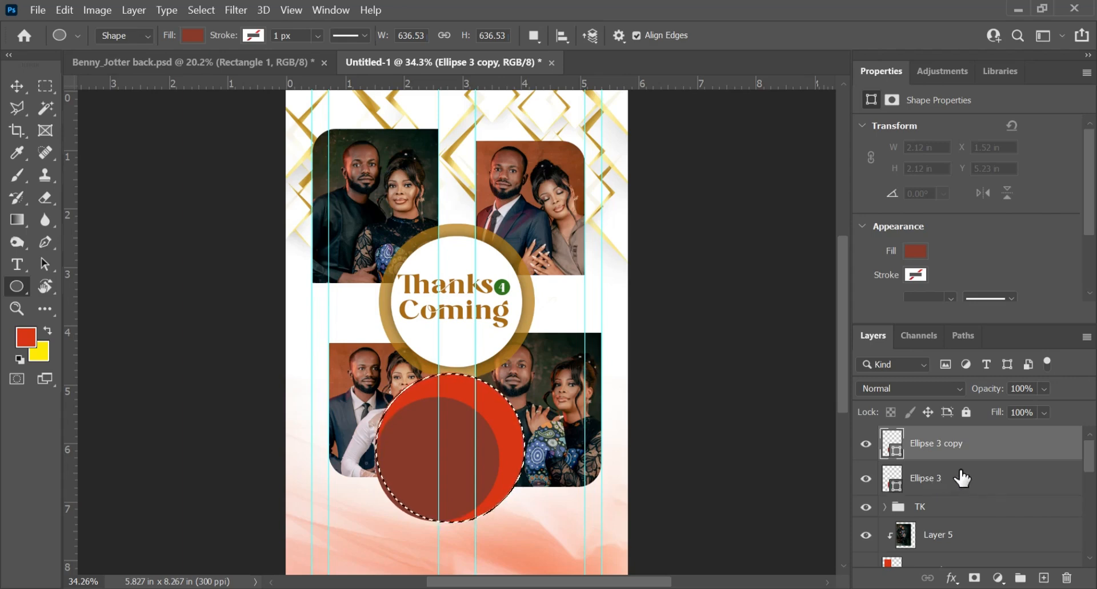
key("ctrl+d")
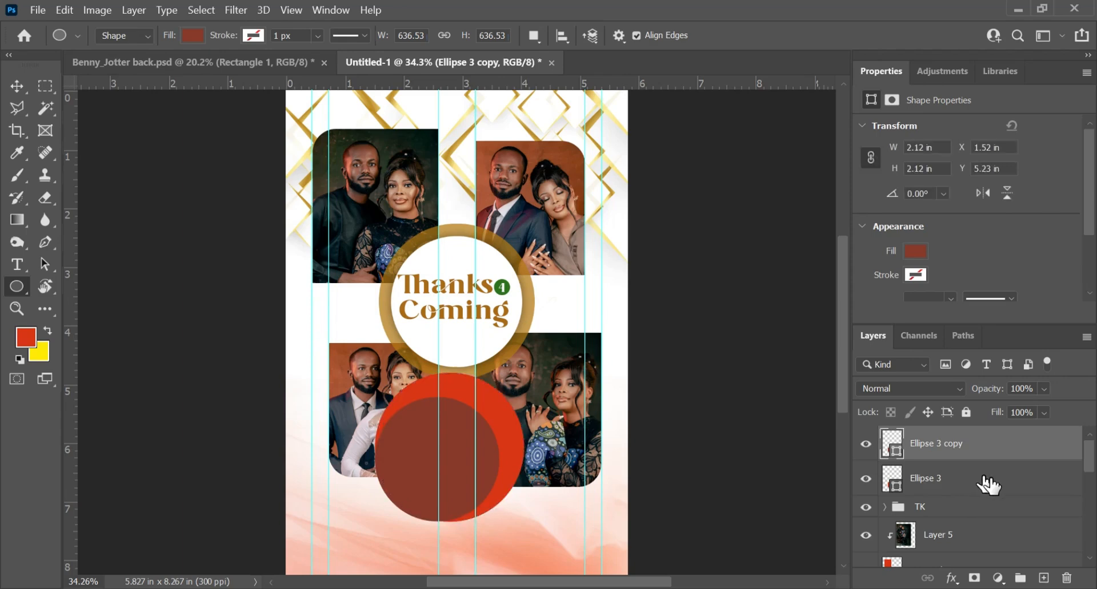
left_click(993, 484, "shift")
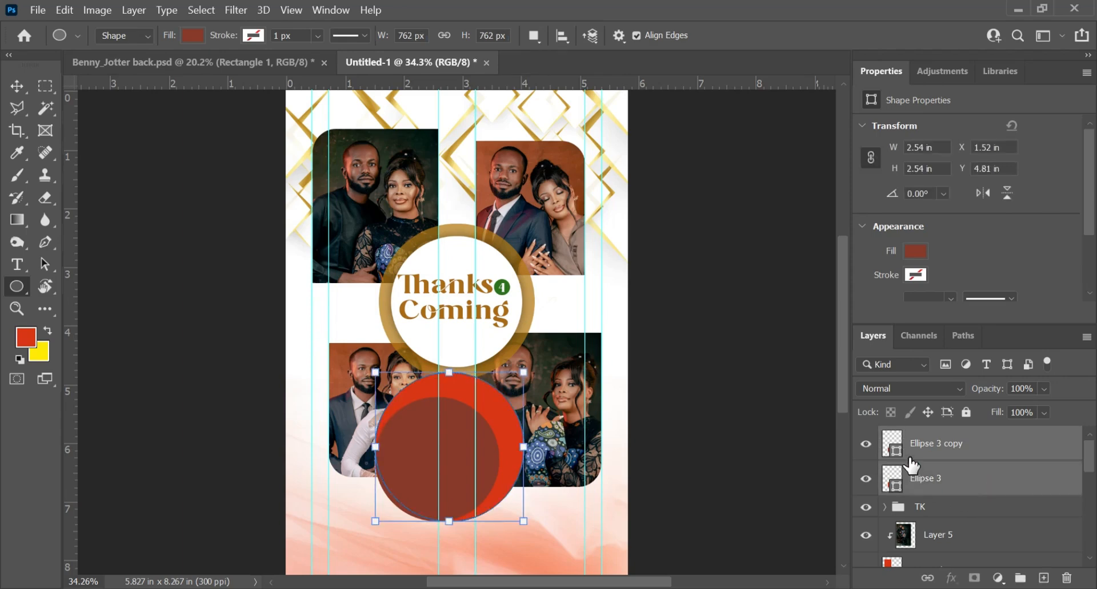
key("v")
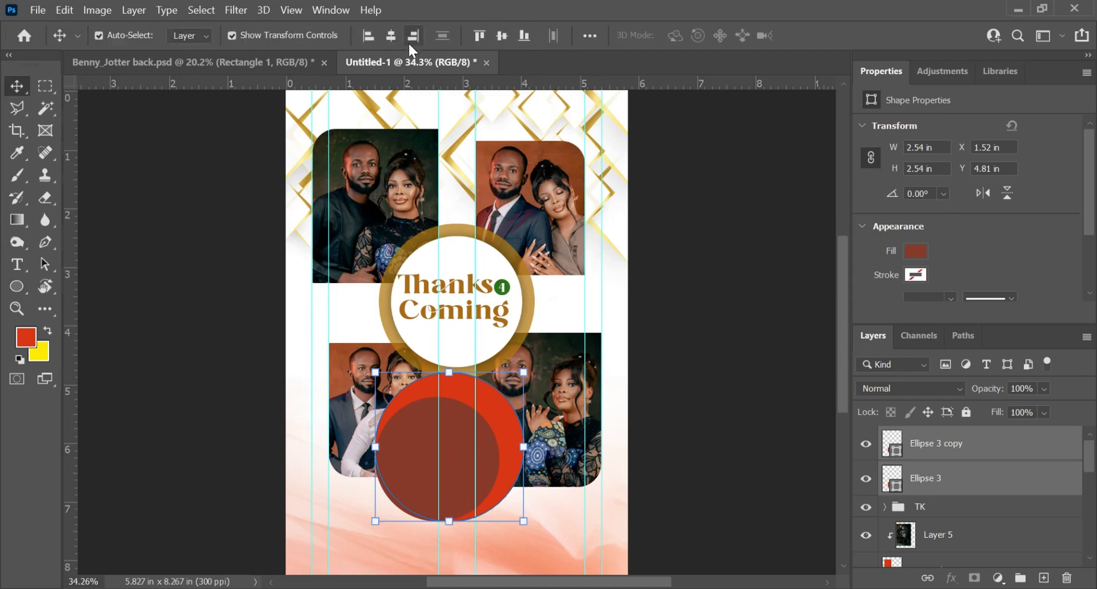
left_click(391, 36)
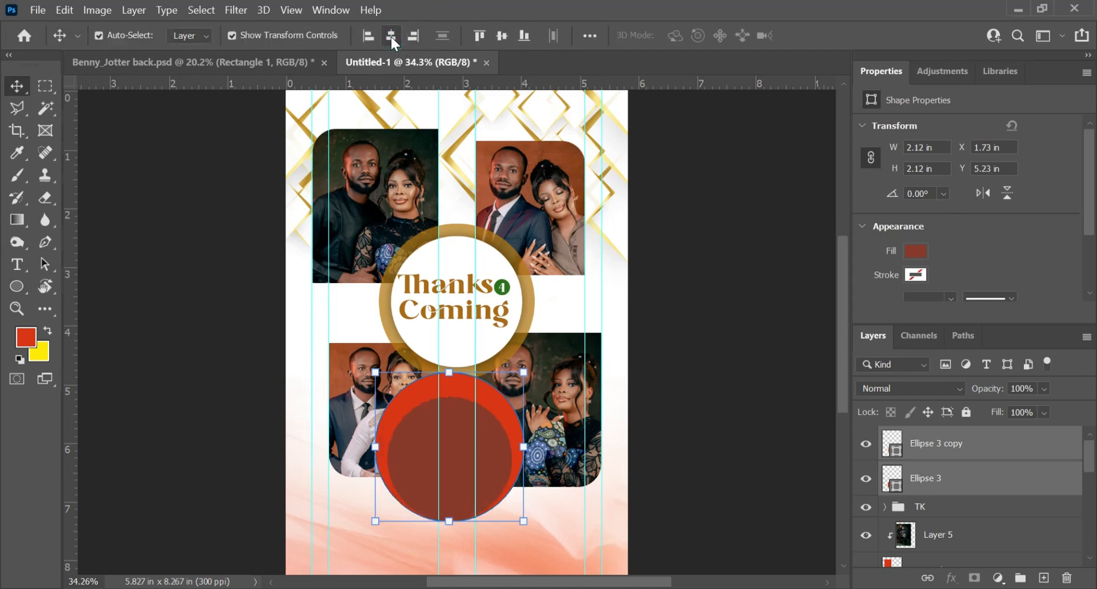
left_click(501, 35)
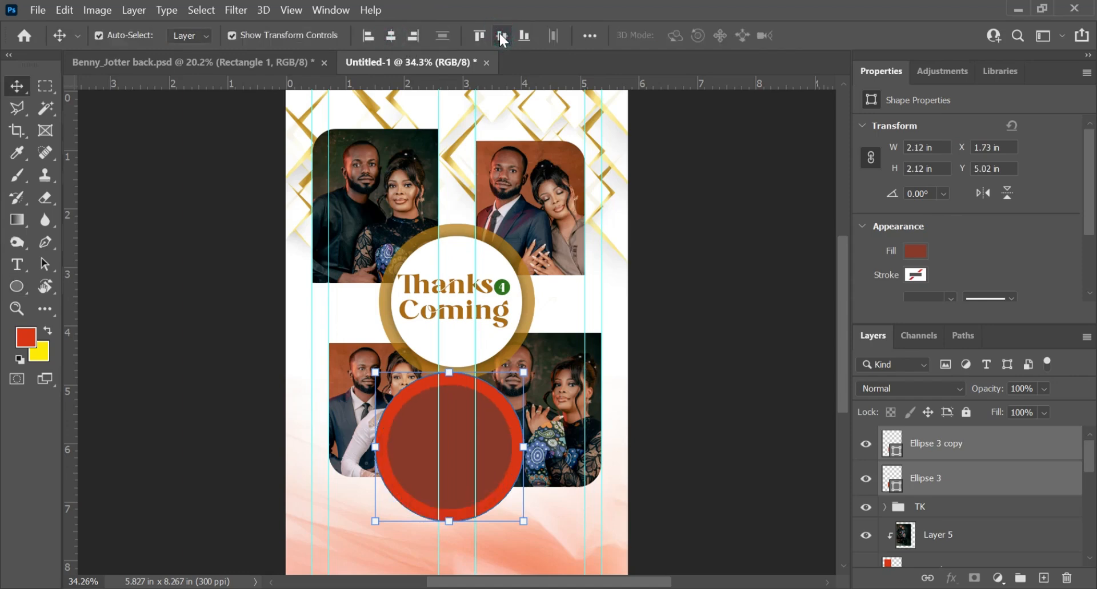
left_click(756, 403)
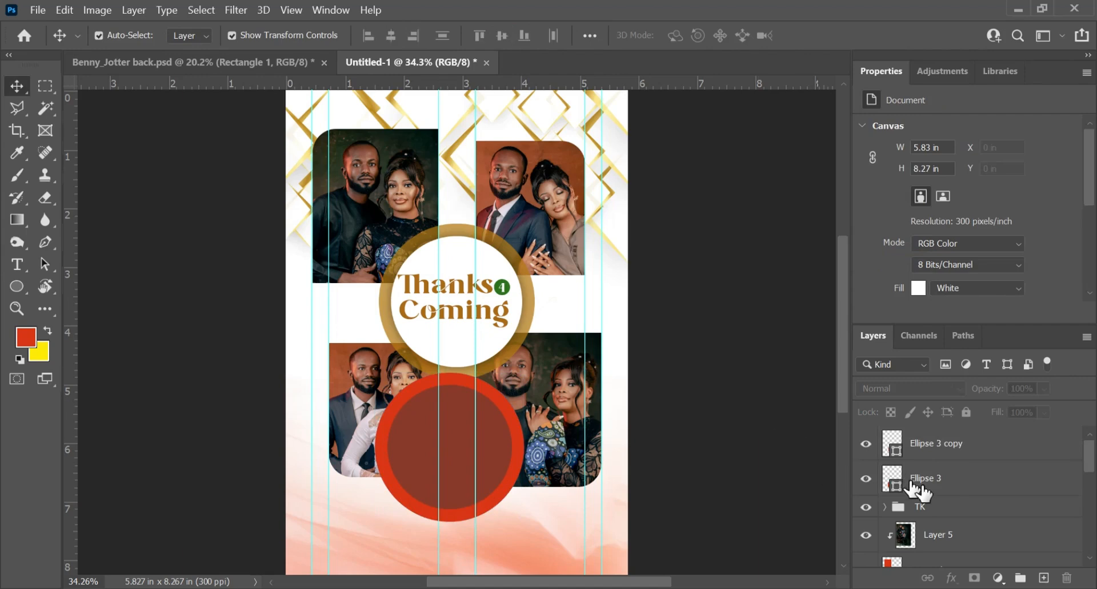
Lower the larger red circle's layer fill to 57% and select the smaller brown circle
left_click(865, 479)
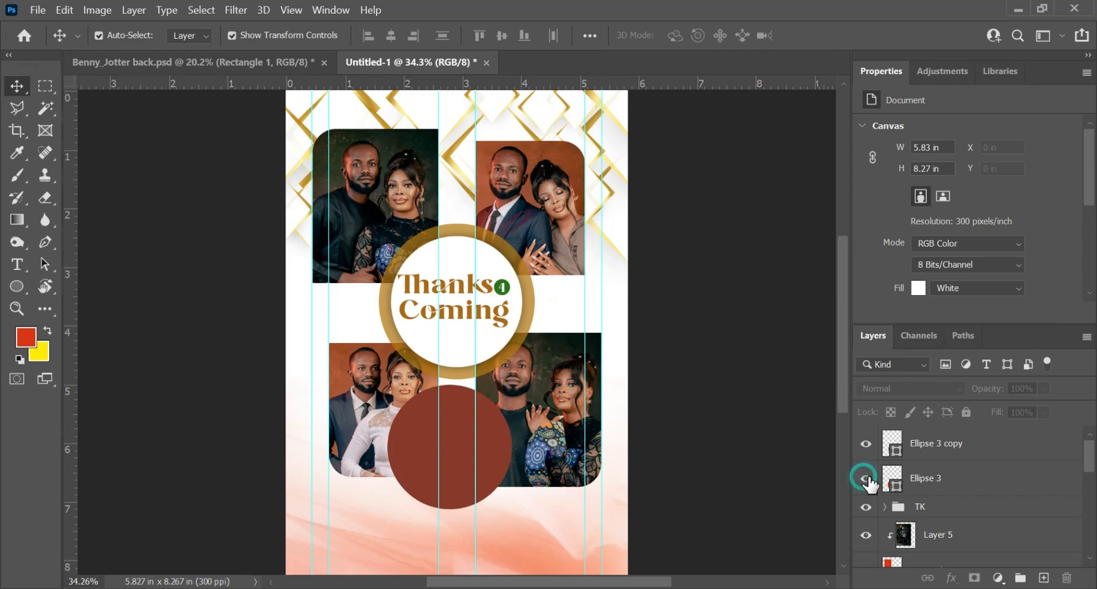
left_click(973, 482)
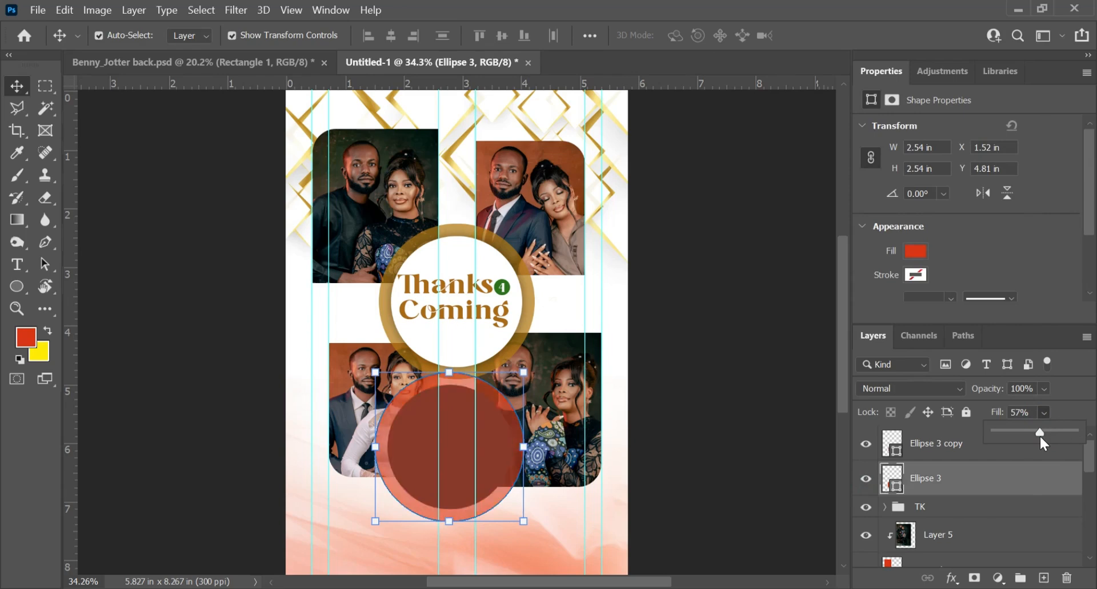
left_click(742, 370)
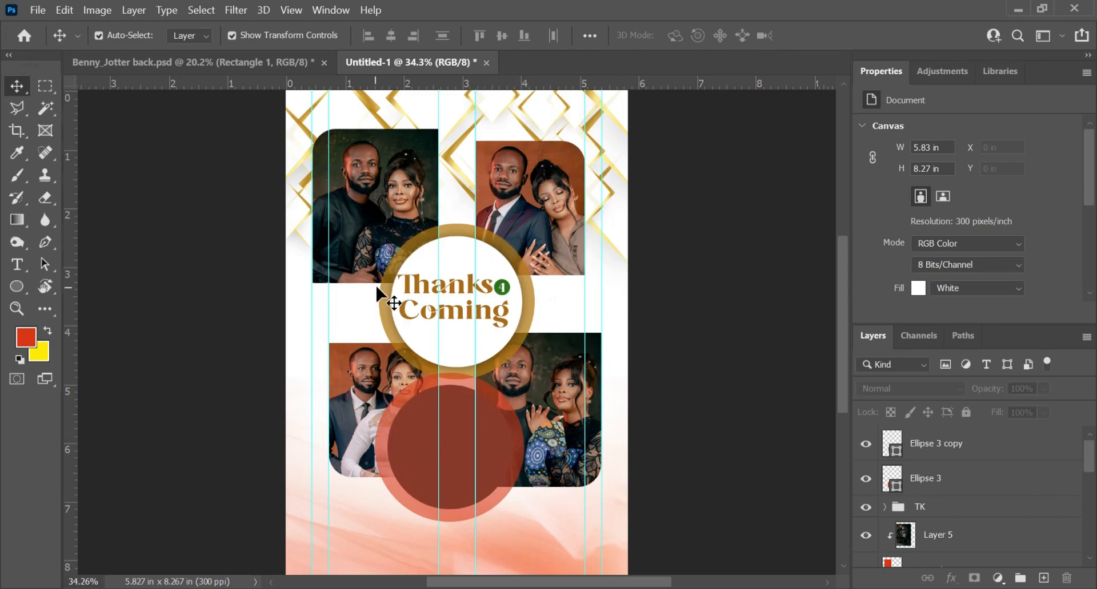
left_click(406, 467)
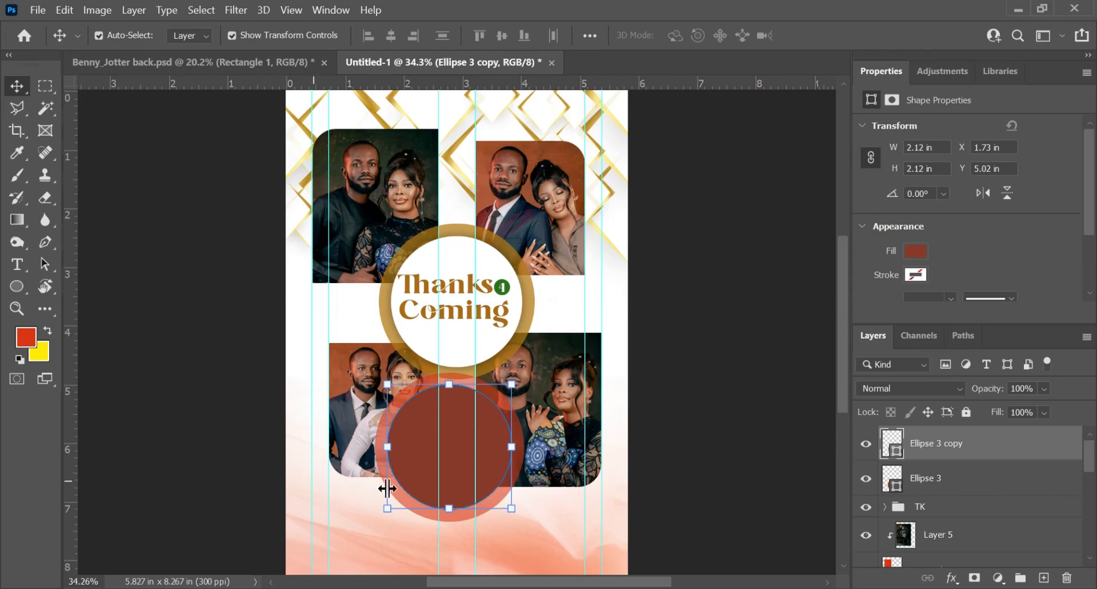
Examine the Drop Shadow settings on the badge's white circle without changing them
scroll(411, 304, "up", 5)
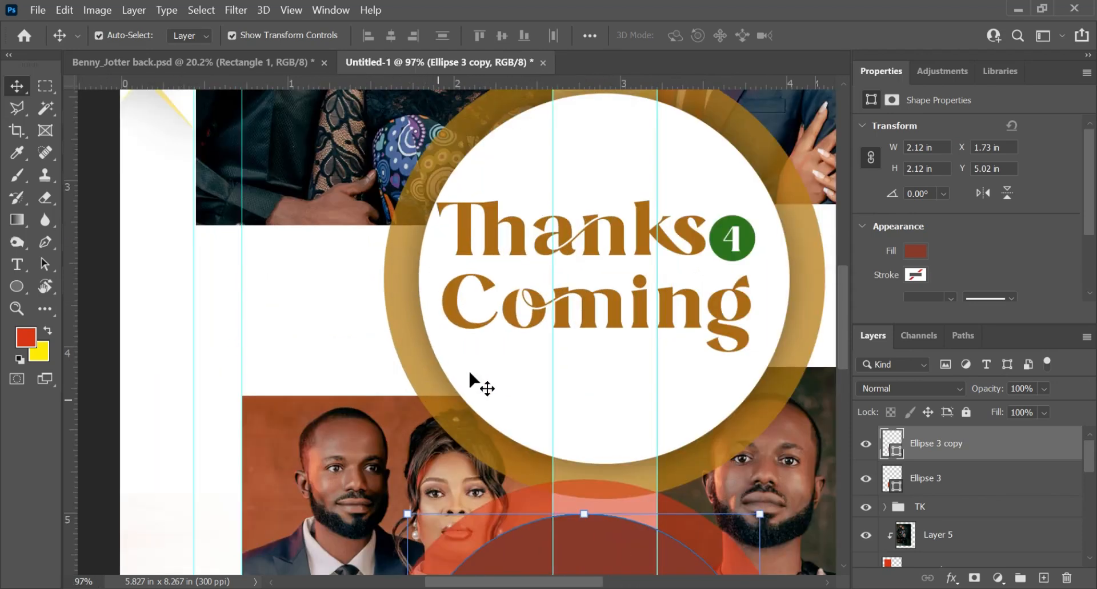
left_click(505, 374)
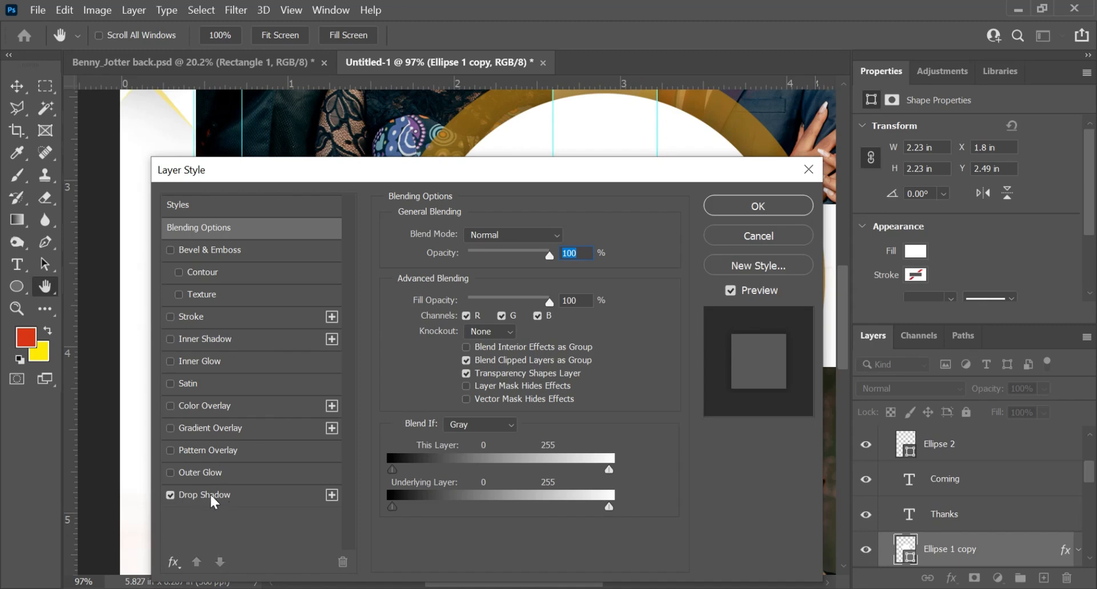
left_click(212, 495)
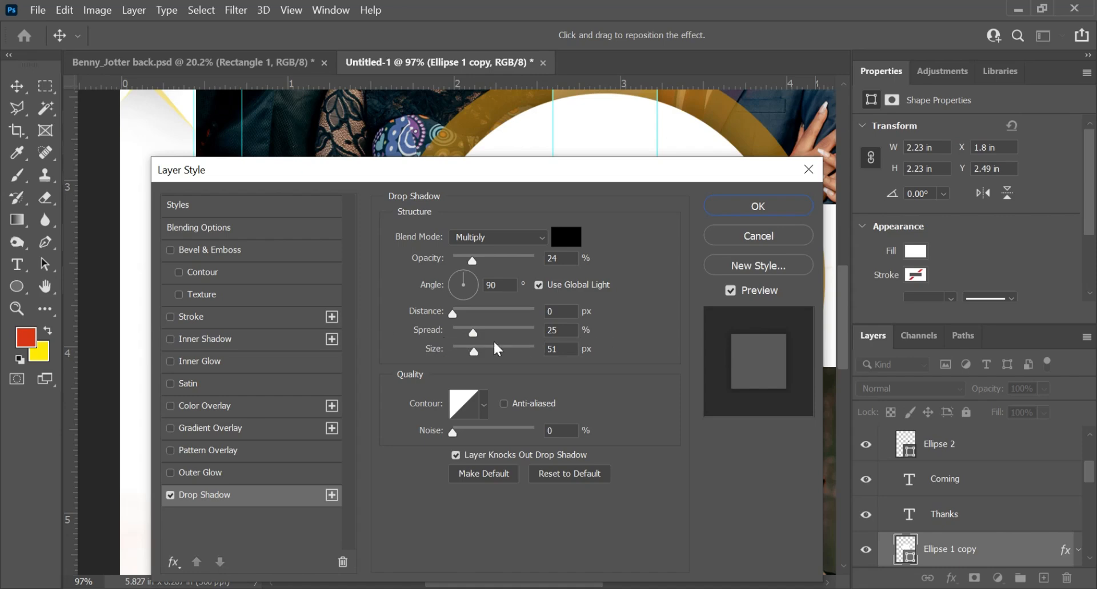
left_click(758, 236)
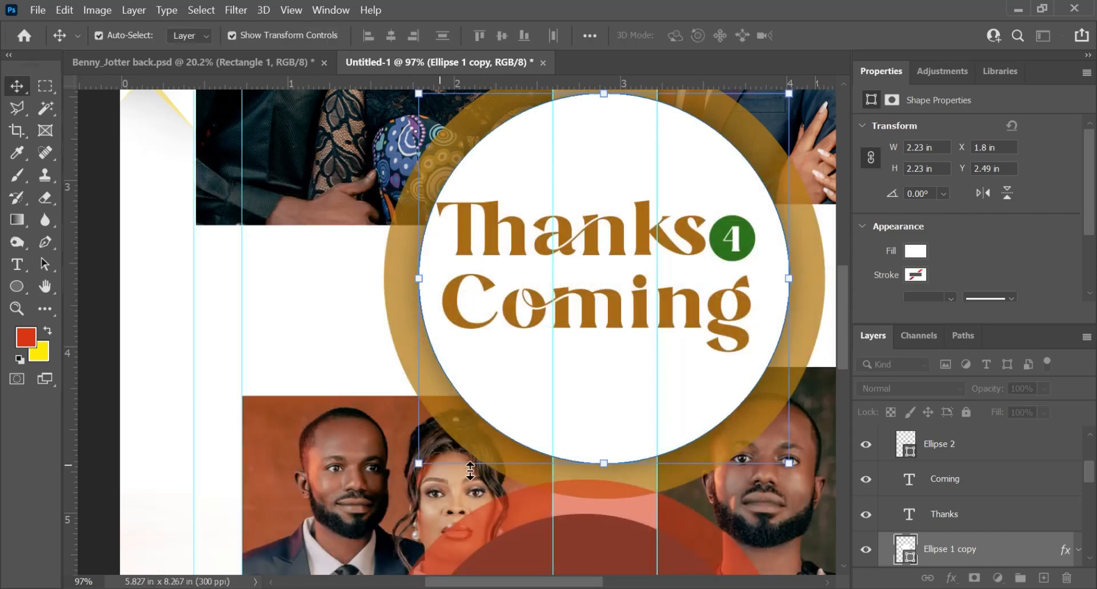
left_click(292, 330)
scroll(366, 342, "down", 3)
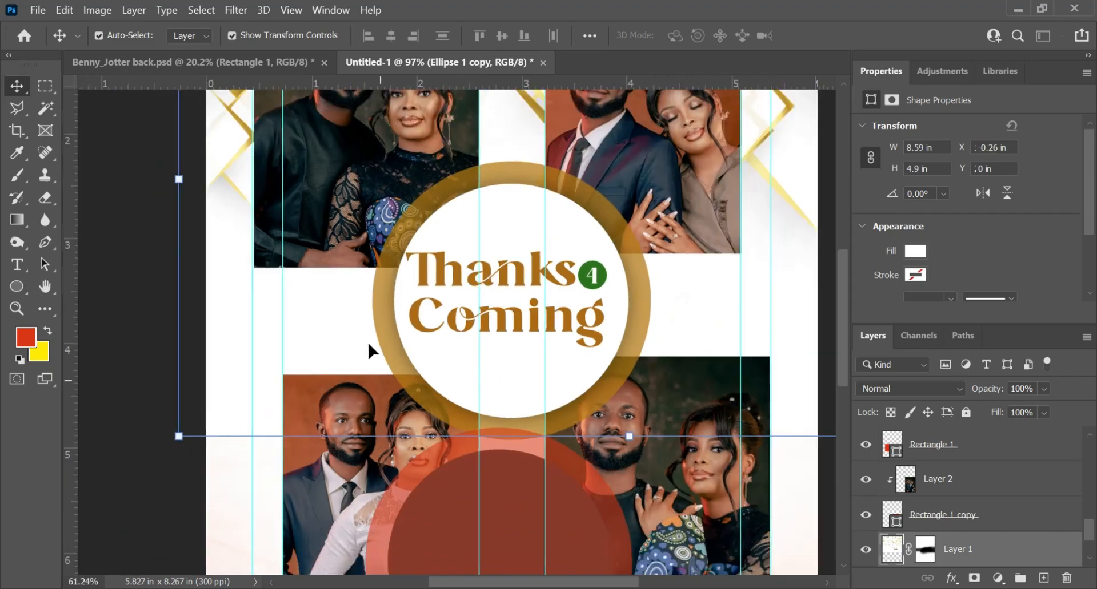
scroll(460, 479, "down", 3)
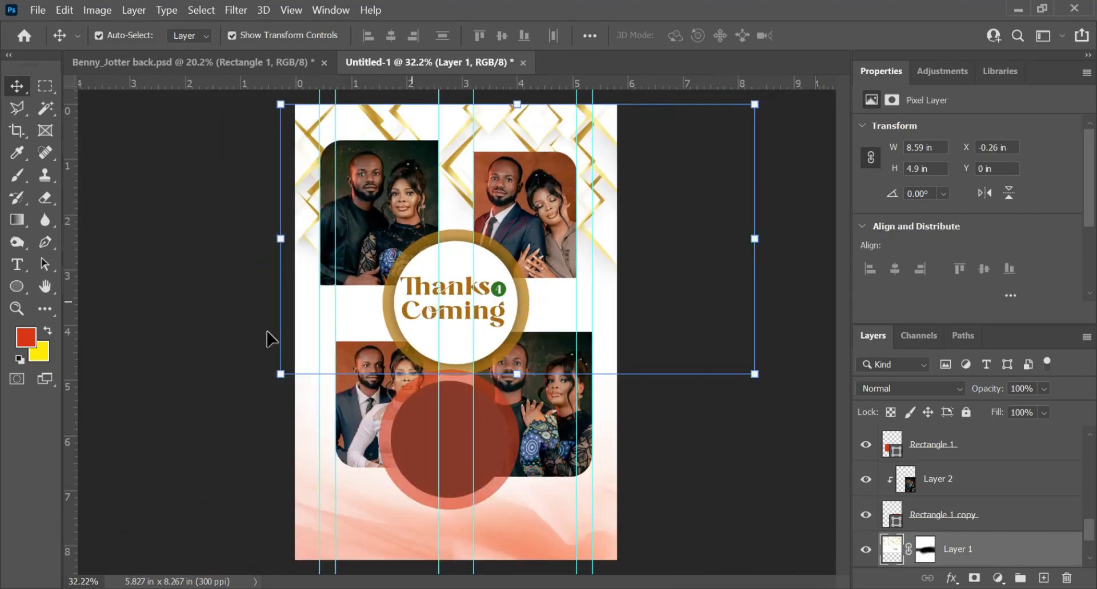
left_click(153, 314)
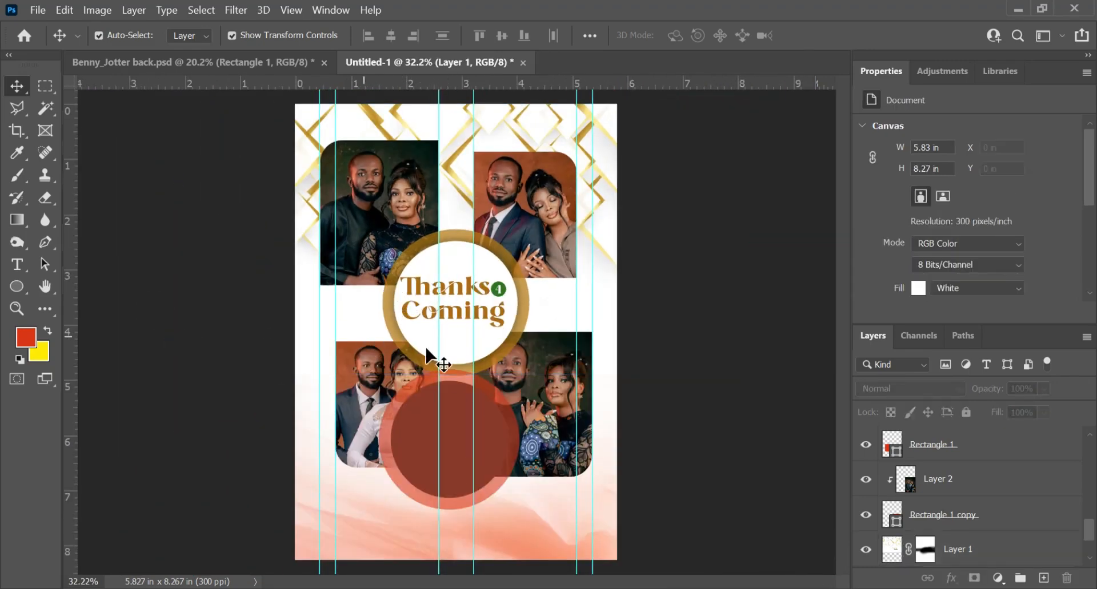
Examine the font and size used for the badge's "Thanks" text, leaving the text as it is
scroll(460, 403, "up", 1)
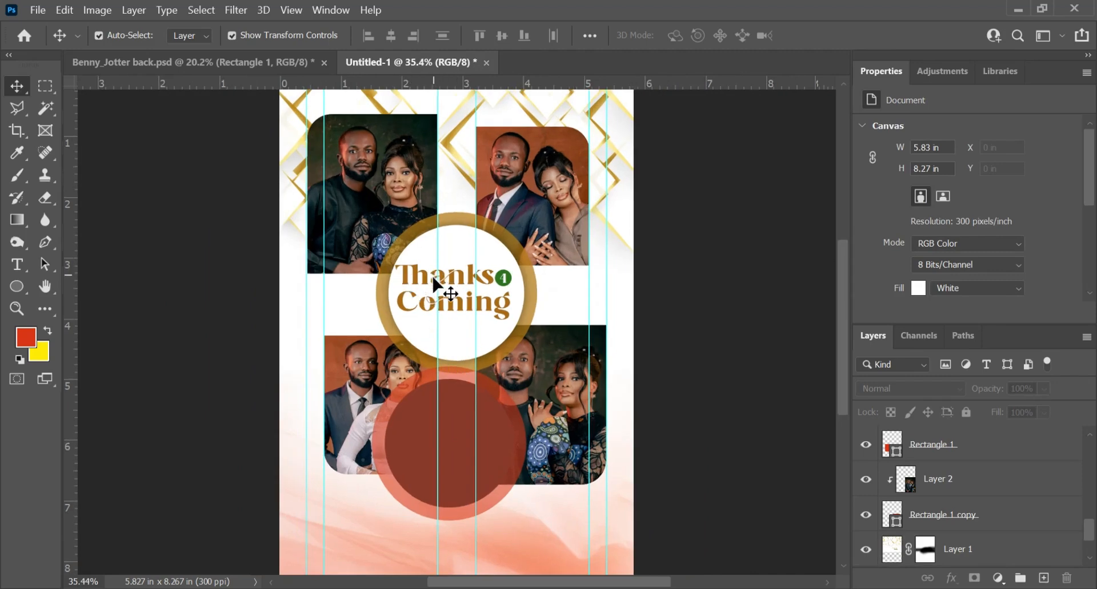
scroll(433, 278, "up", 3)
key("t")
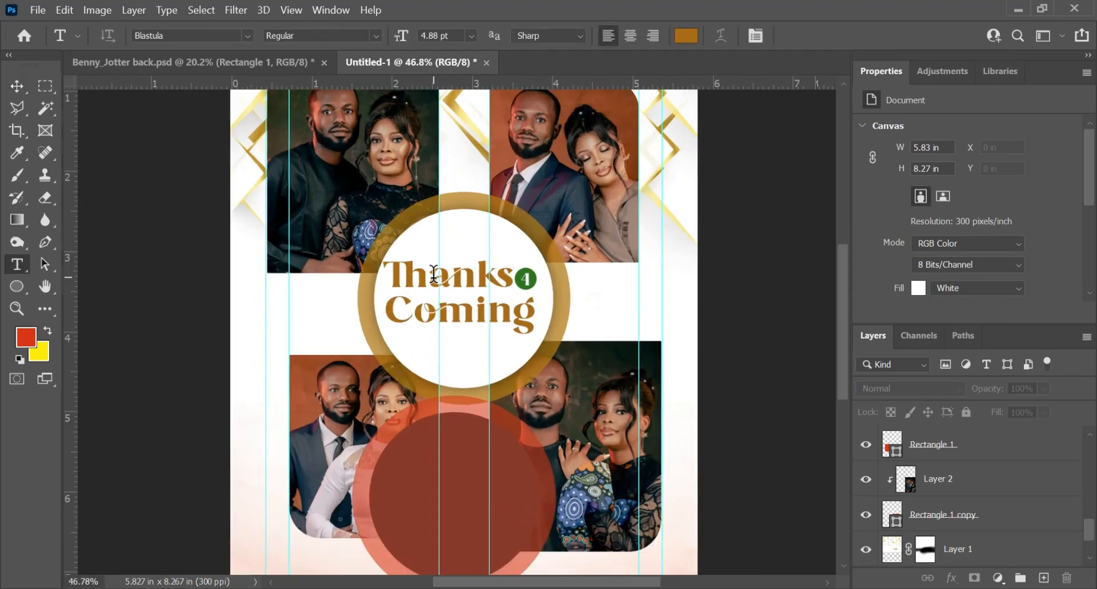
left_click(434, 283)
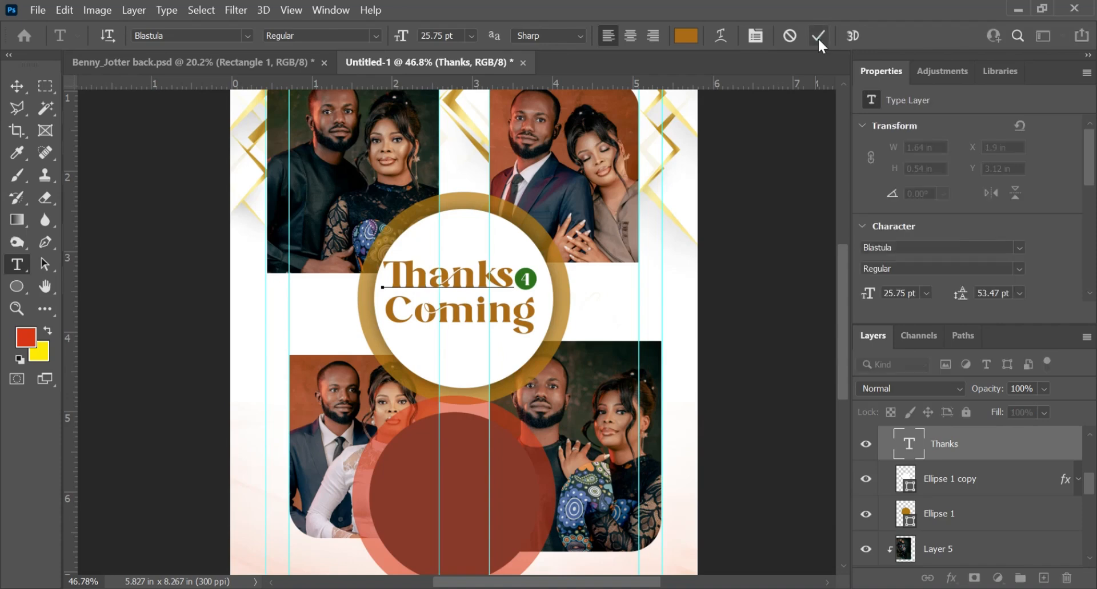
left_click(818, 35)
Inspect the small green circle behind the number 4 beside "Thanks" in the badge
scroll(530, 296, "up", 4)
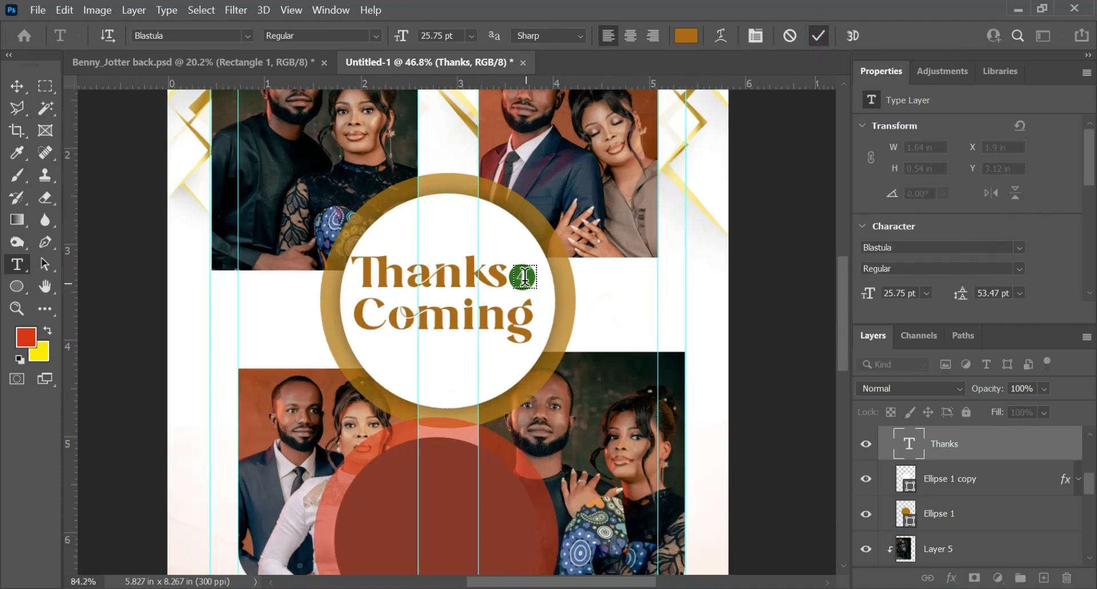
key("v")
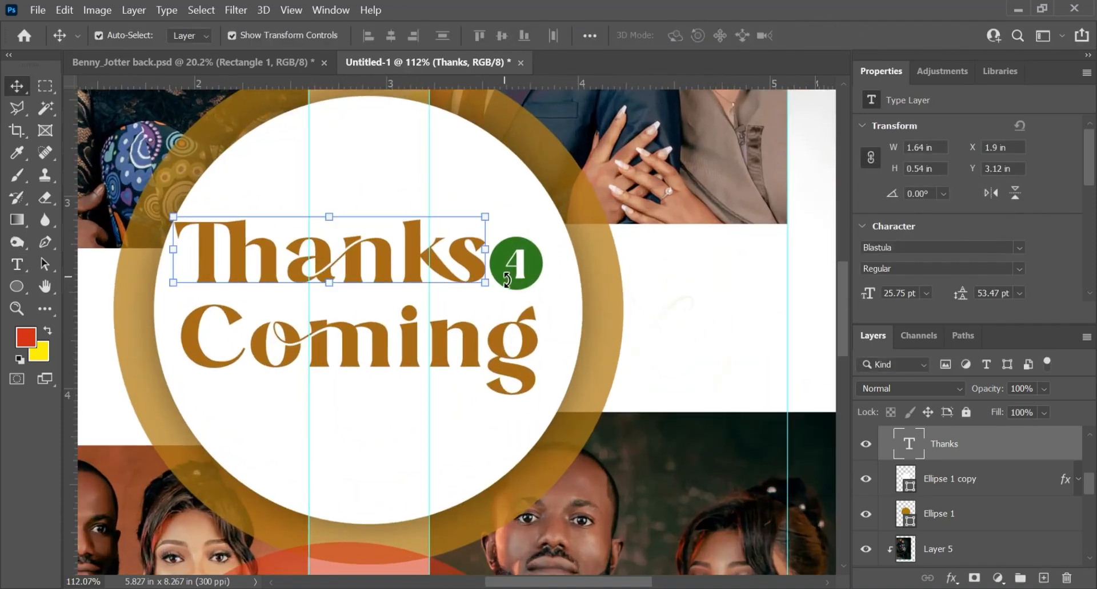
left_click(539, 263)
scroll(540, 263, "up", 3)
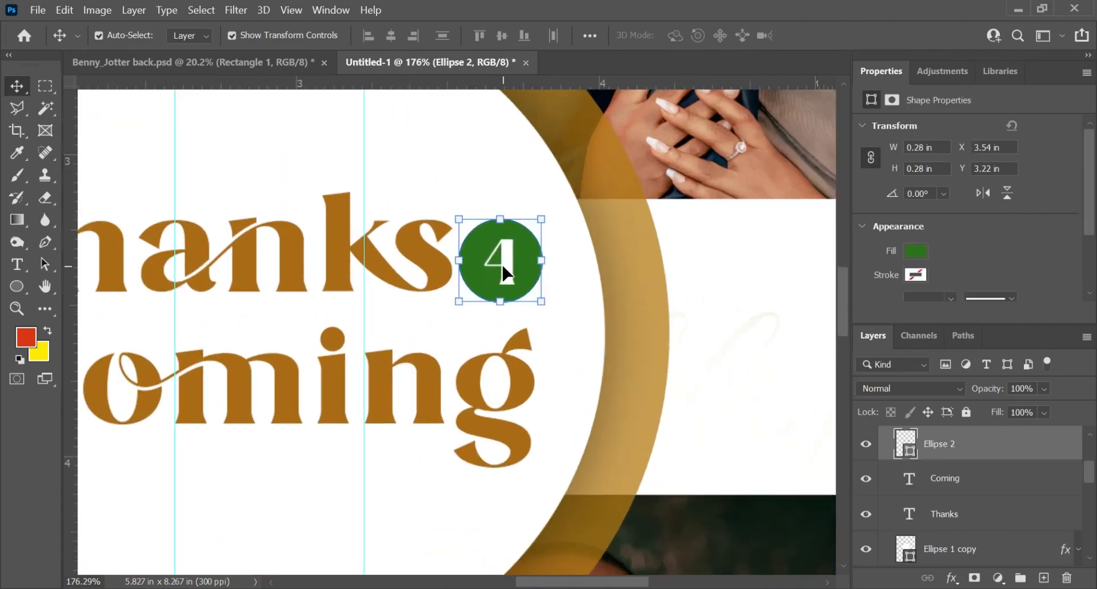
scroll(453, 256, "down", 6)
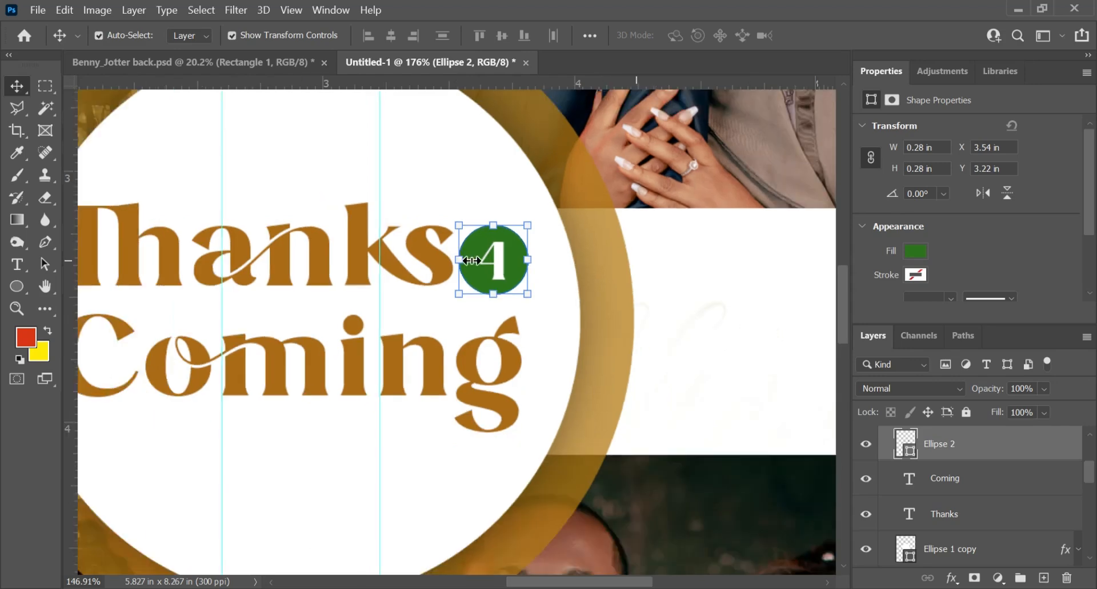
scroll(447, 272, "down", 2)
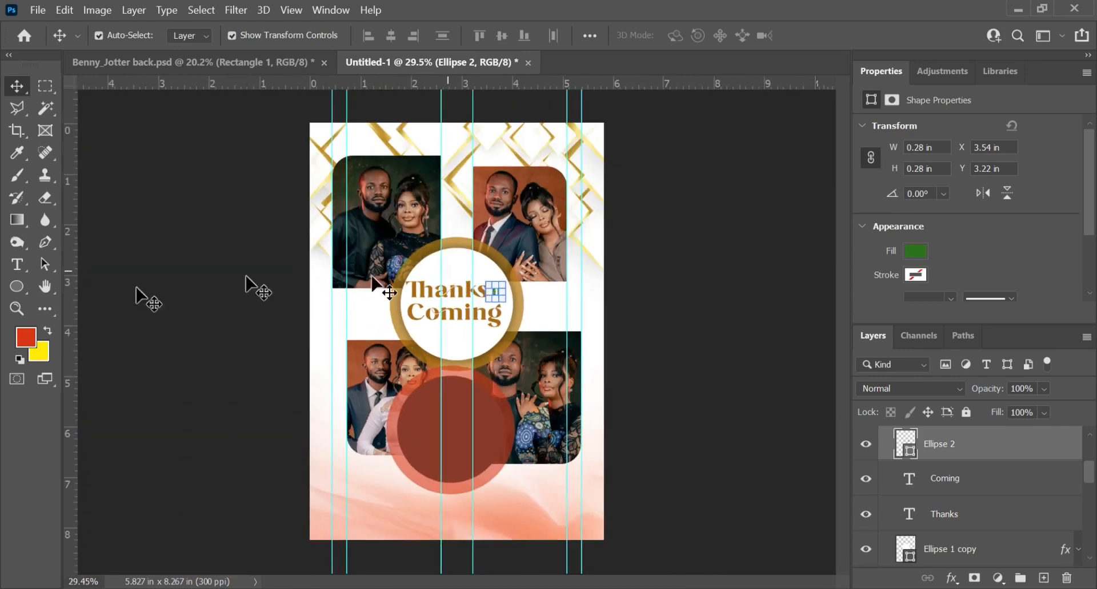
Delete both demonstration circles, Ellipse 3 and Ellipse 3 copy, from below the badge
left_click(423, 509)
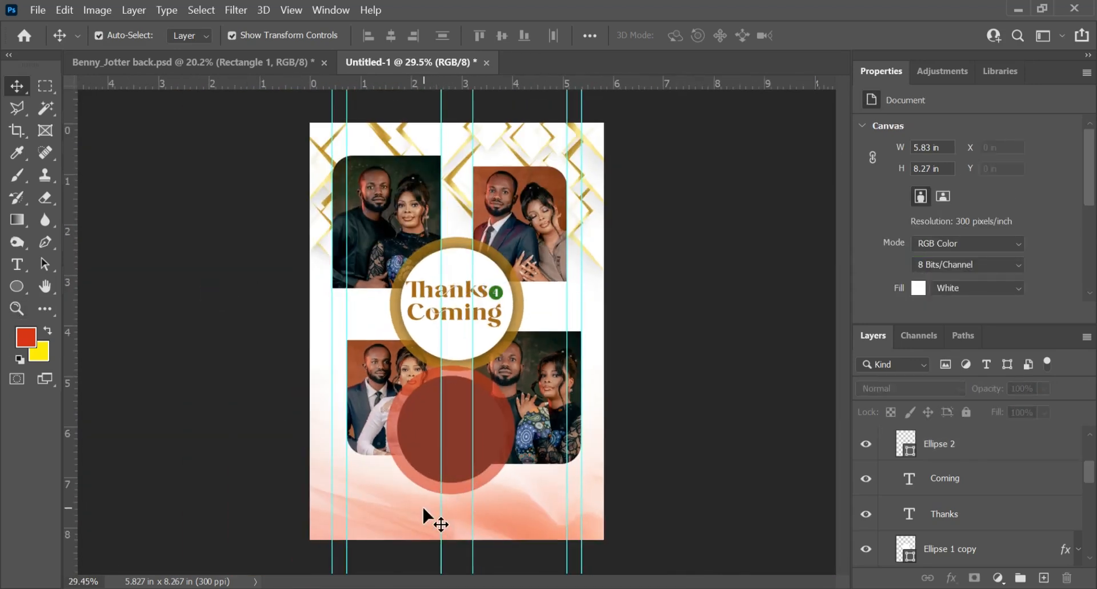
left_click(428, 458)
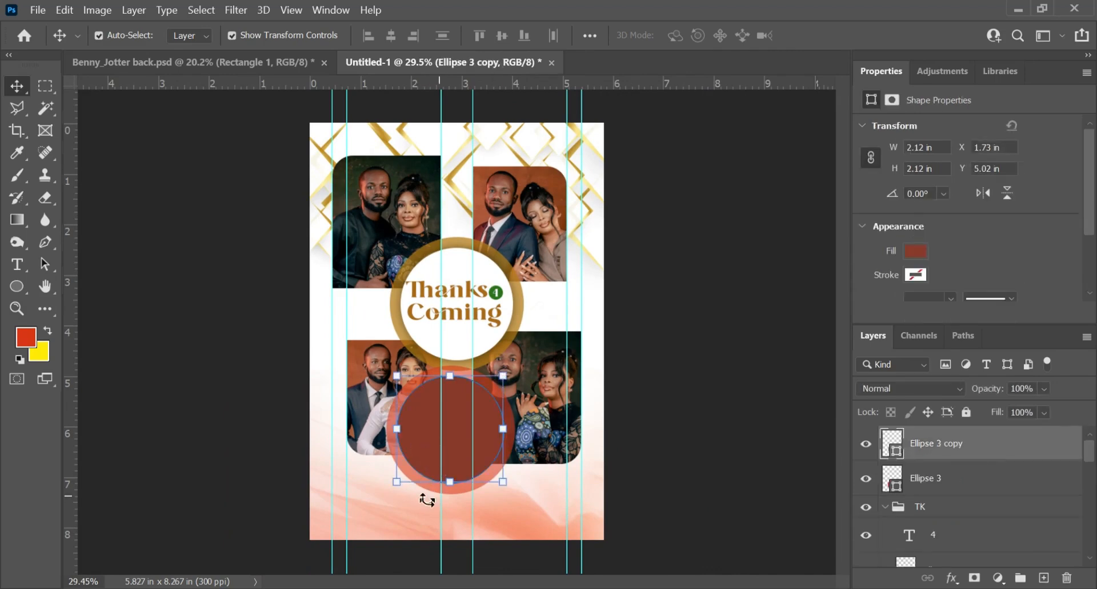
left_click(254, 375)
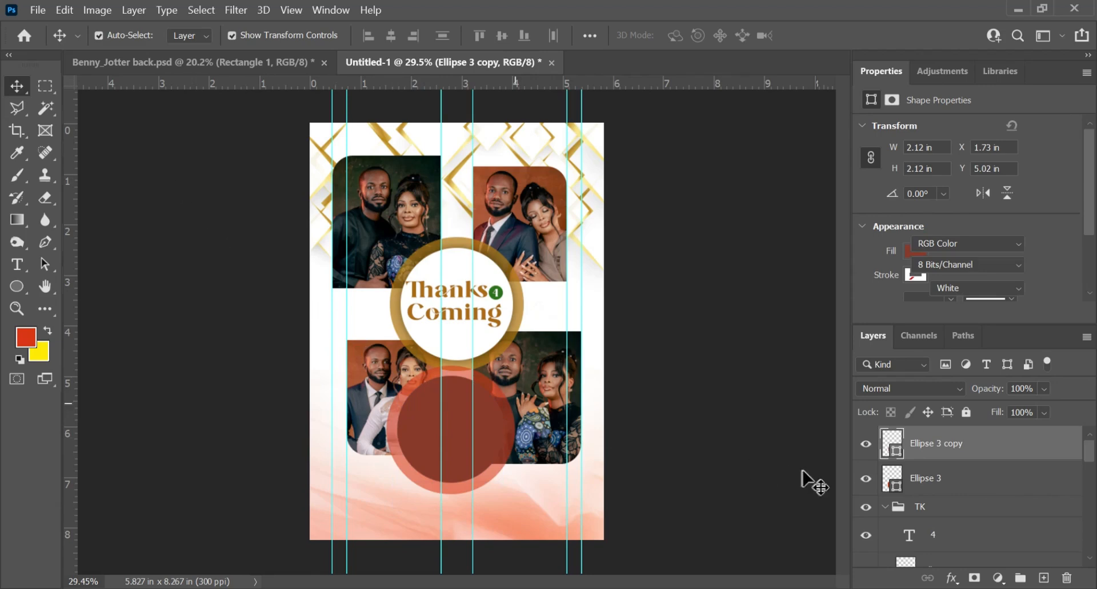
scroll(445, 445, "up", 2)
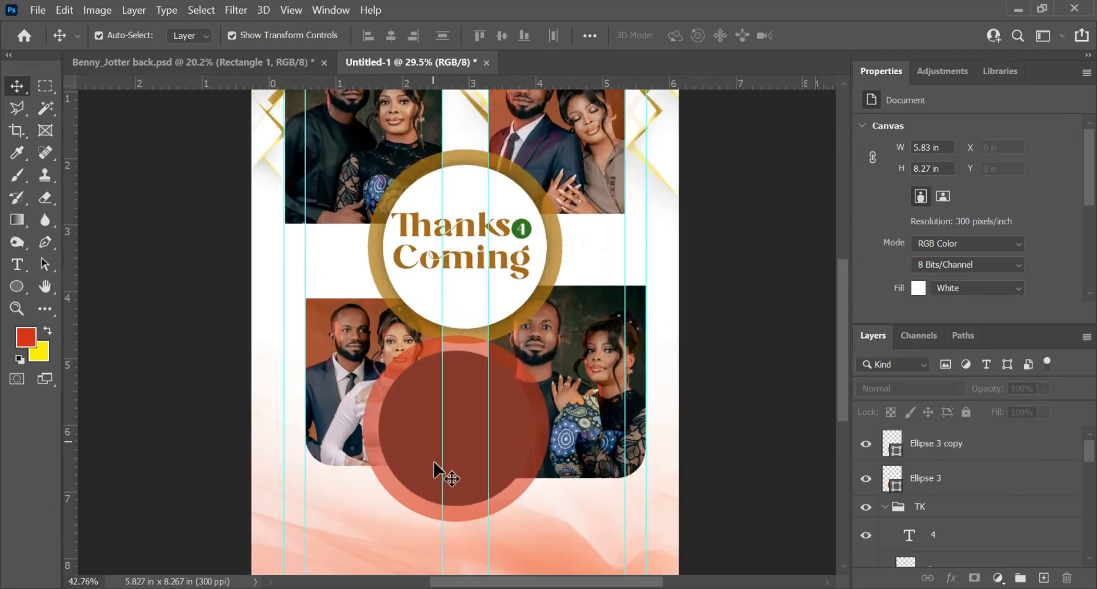
left_click(983, 471)
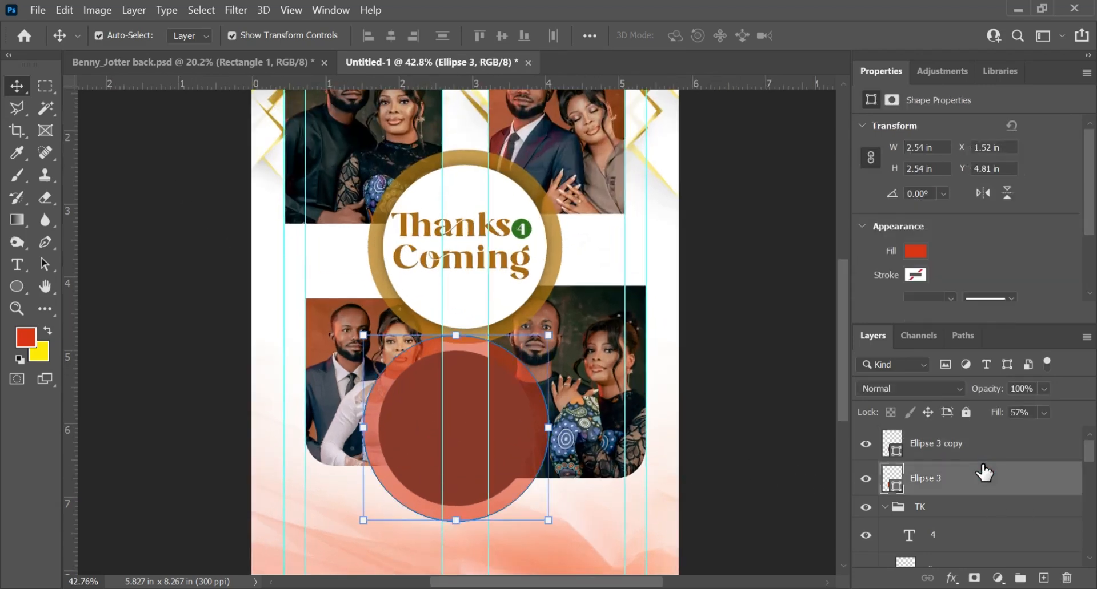
key("Delete")
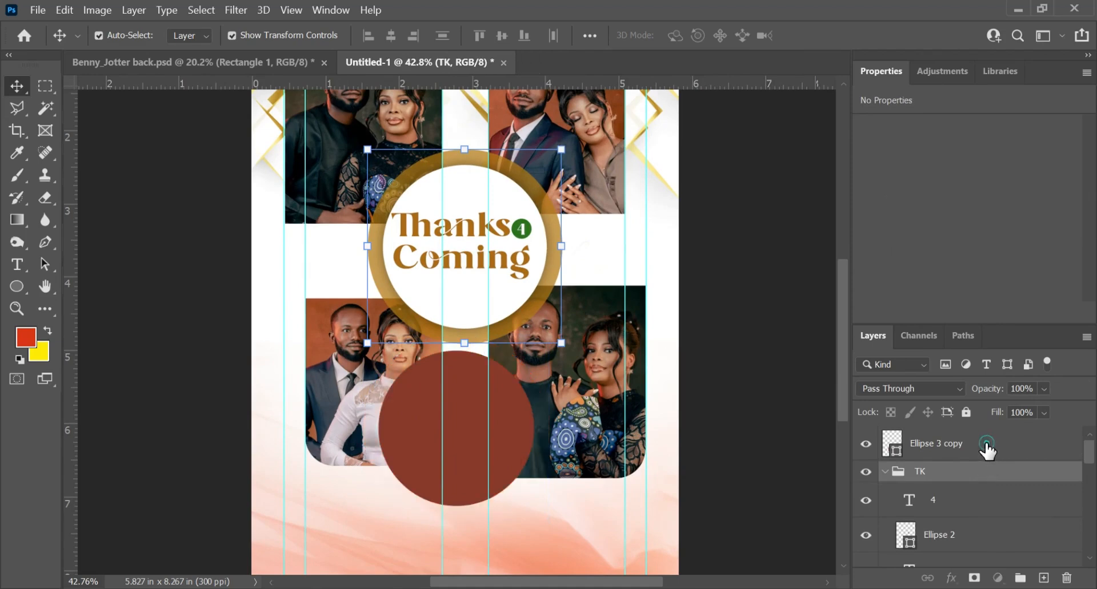
left_click(987, 451)
key("Delete")
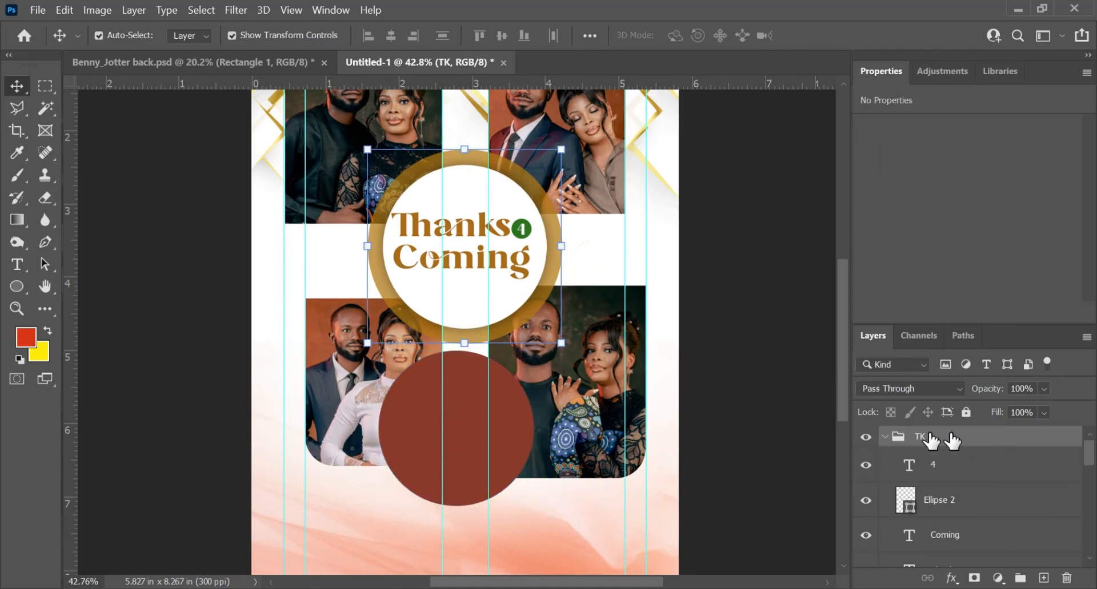
Add a Hue/Saturation adjustment above the peach petal texture background layer and set its hue to +23
scroll(625, 370, "down", 3)
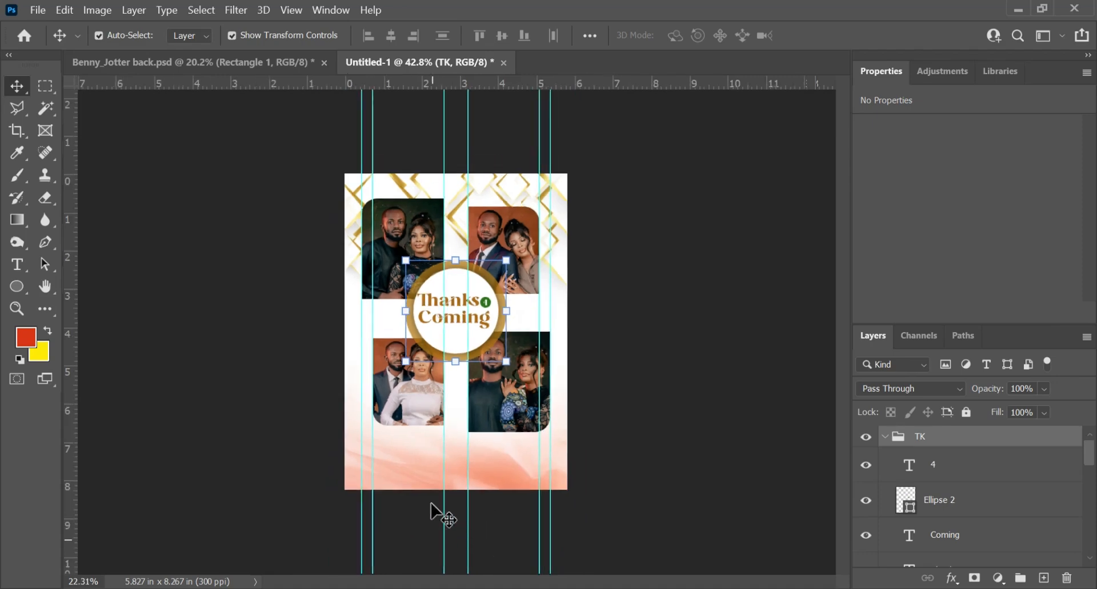
scroll(421, 495, "up", 1)
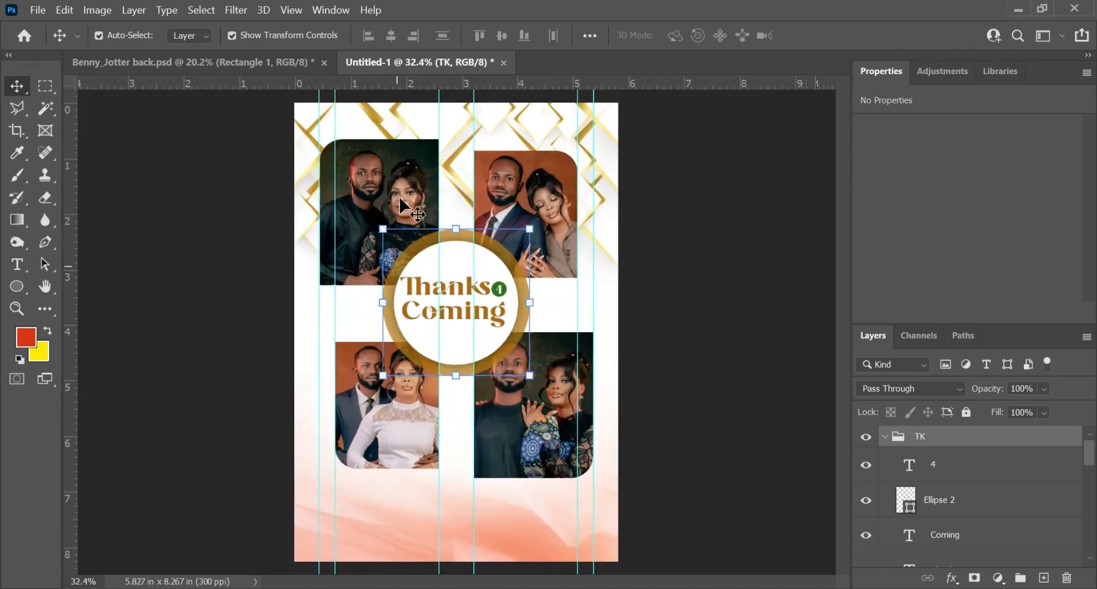
left_click(518, 540)
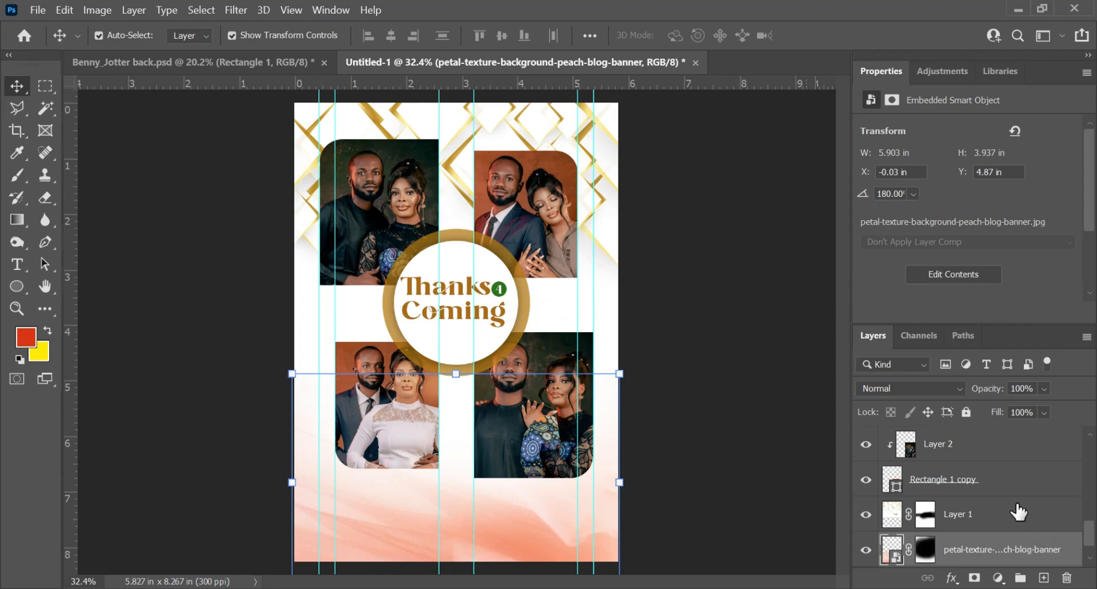
left_click(997, 578)
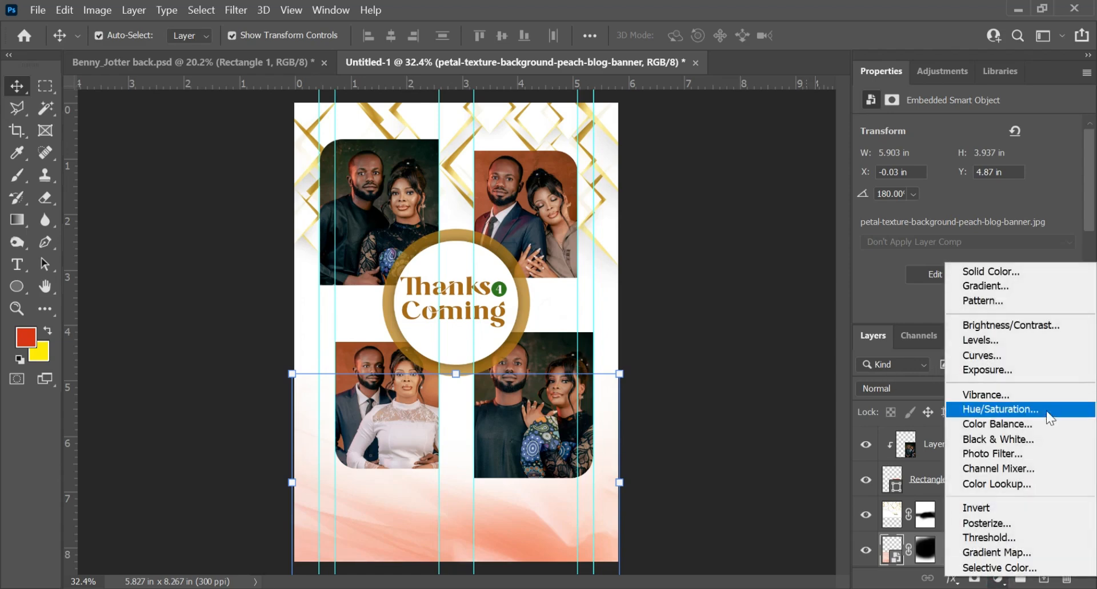
left_click(1029, 416)
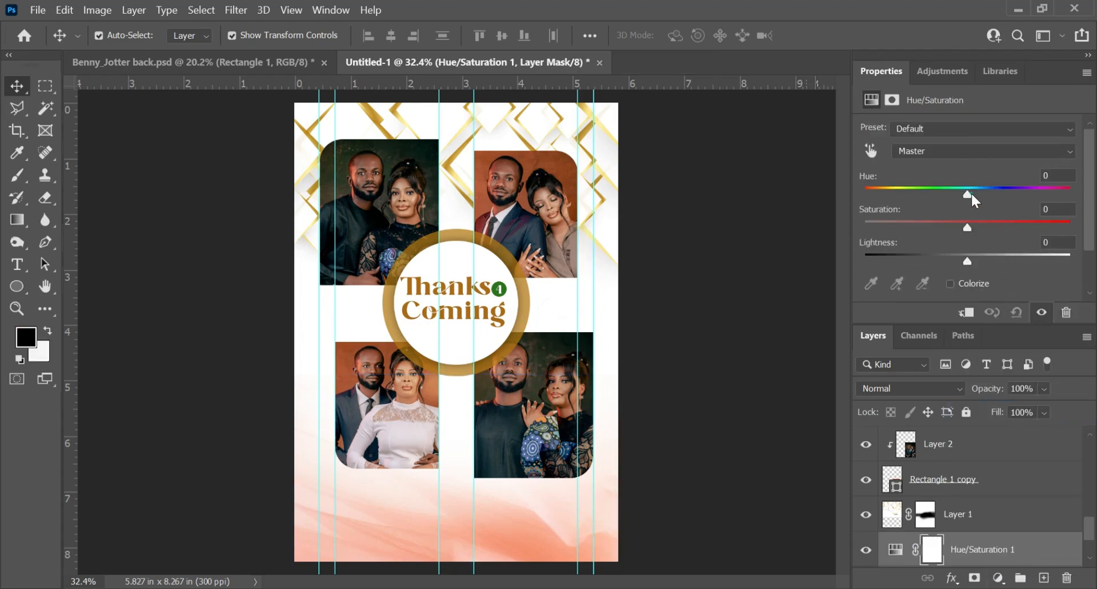
left_click_drag(971, 192, 991, 194)
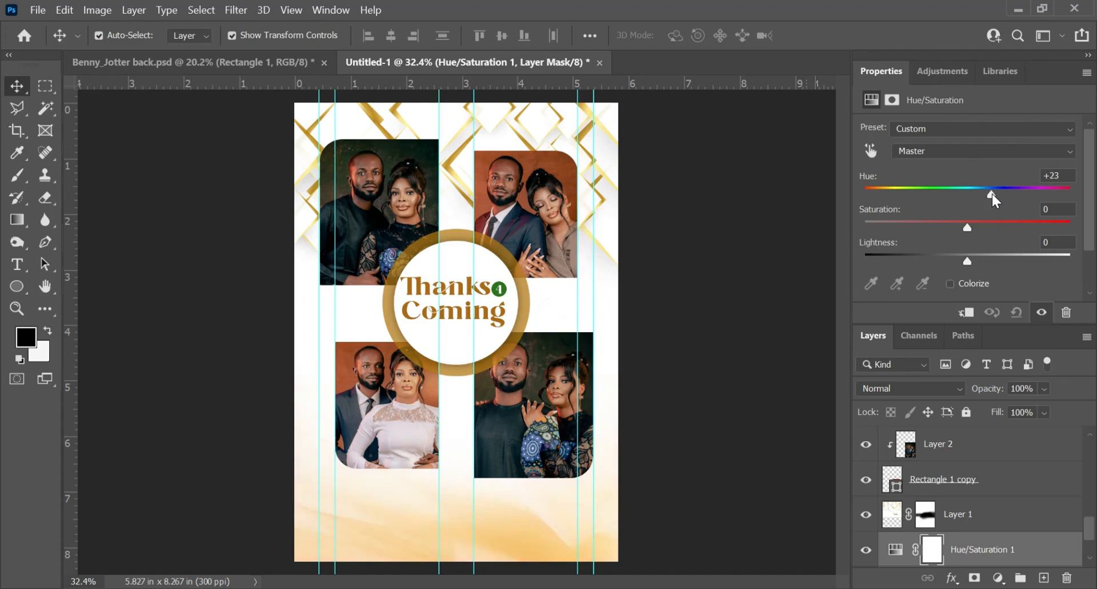
Clip the Hue/Saturation adjustment to the petal texture layer and shift its Yellows hue slightly
left_click(969, 316)
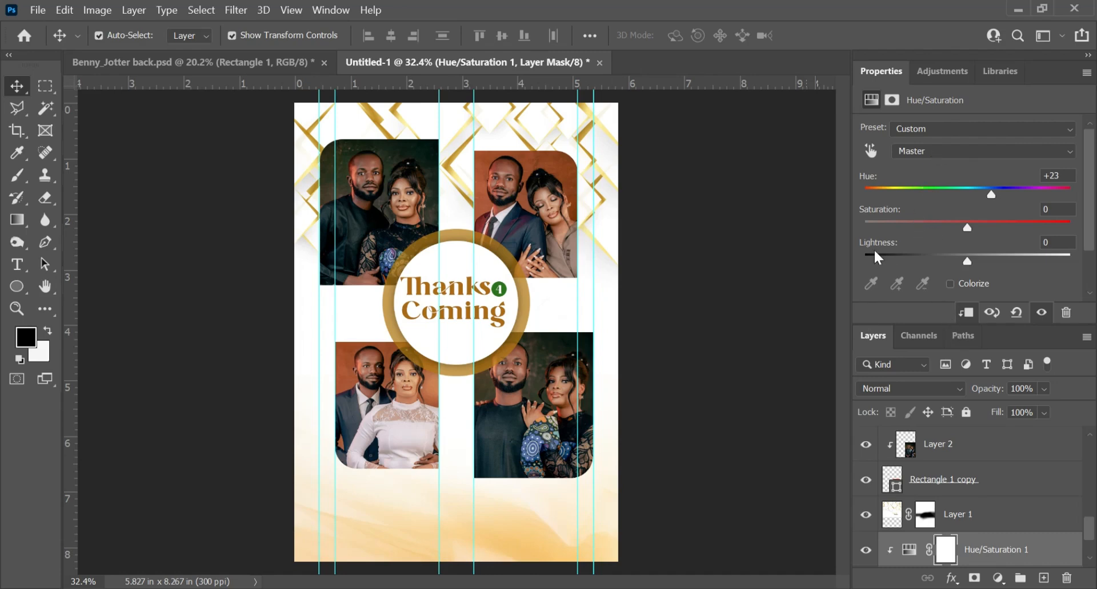
left_click(940, 153)
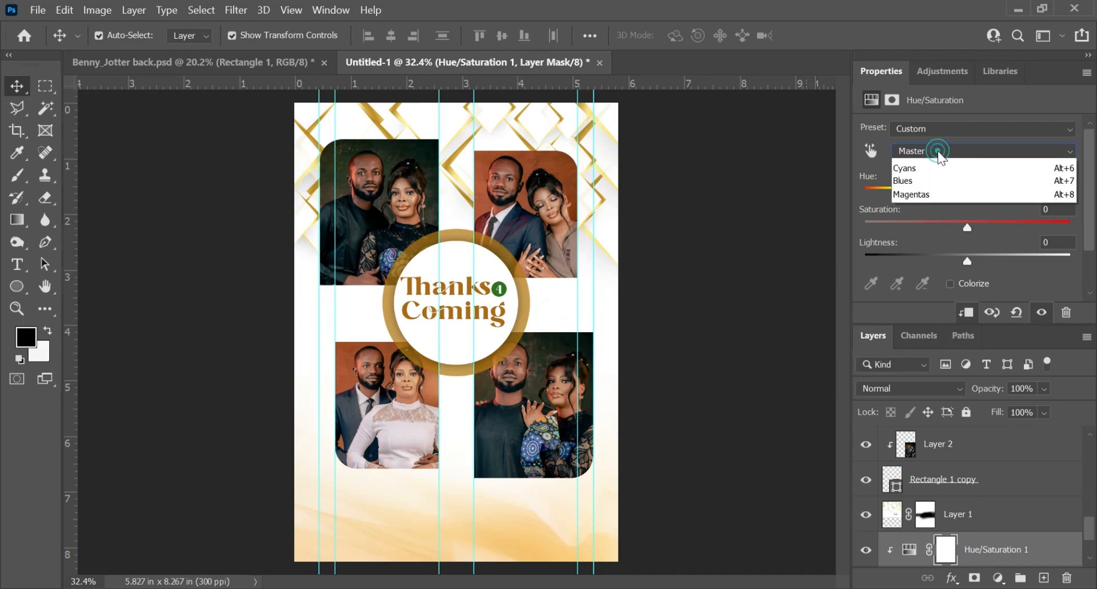
left_click(931, 192)
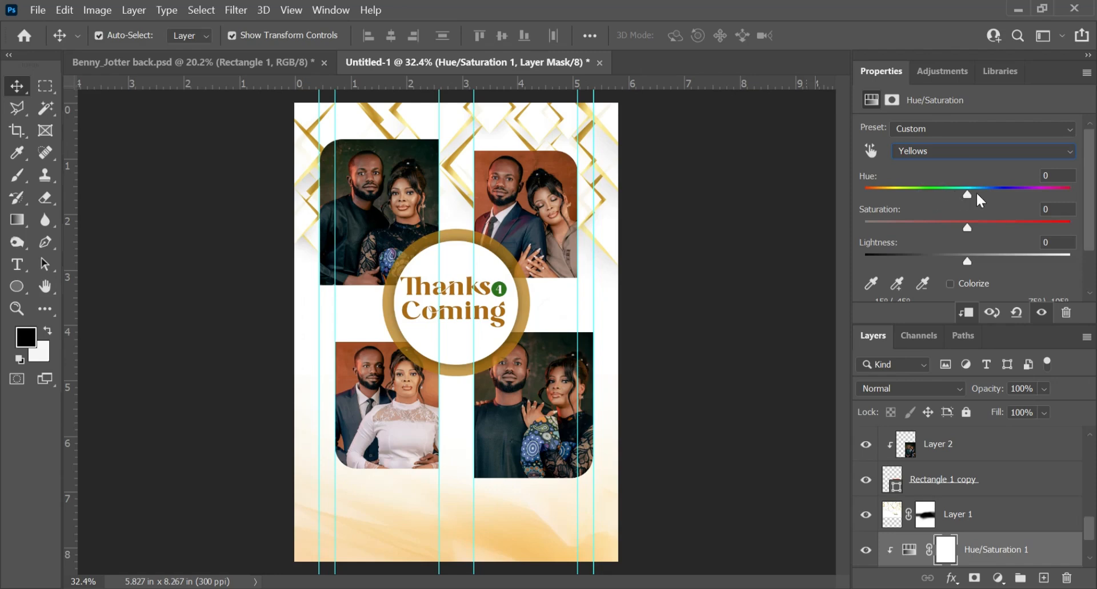
left_click_drag(962, 193, 956, 193)
left_click_drag(646, 443, 661, 448)
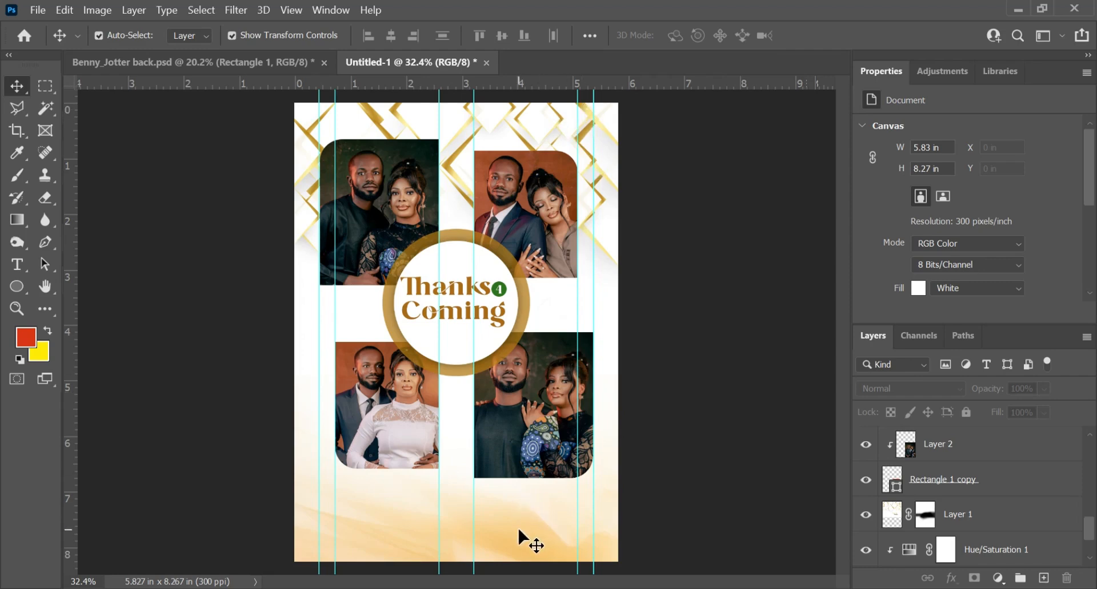
scroll(563, 514, "down", 1)
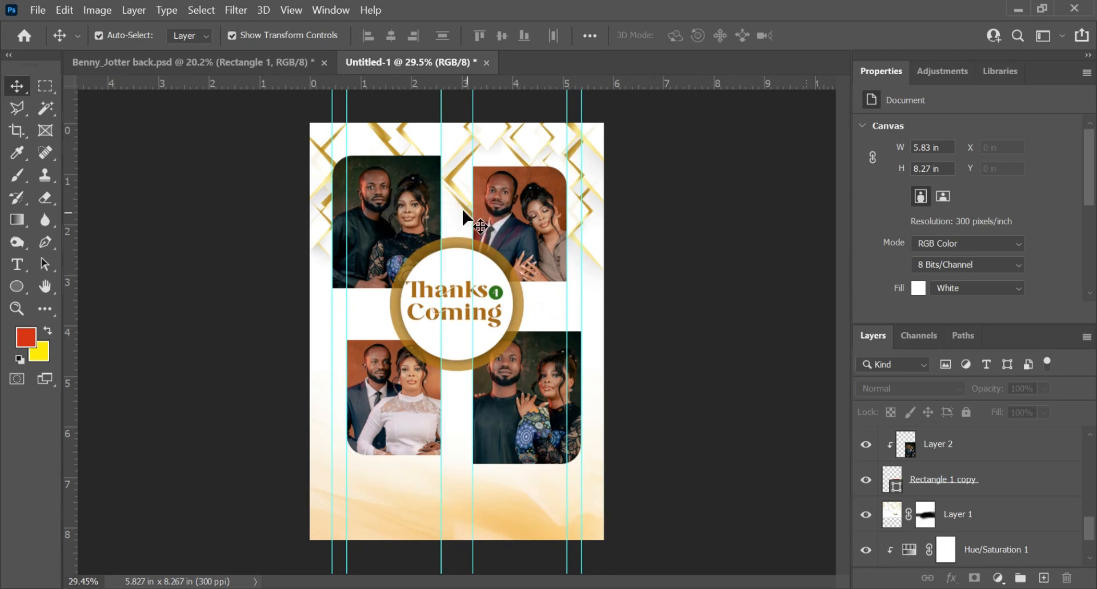
scroll(393, 214, "up", 2)
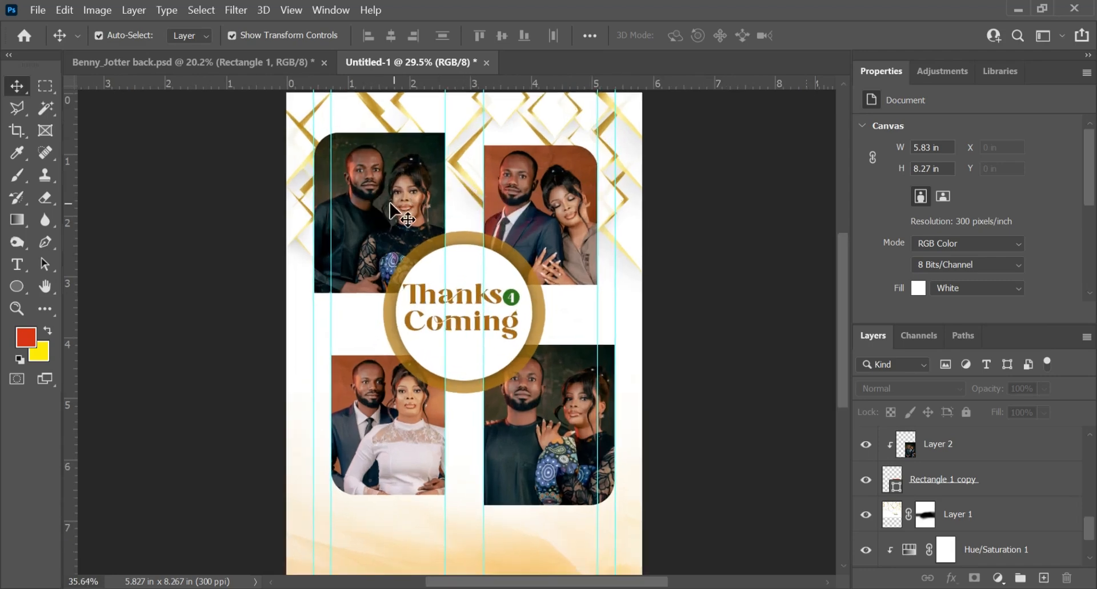
scroll(391, 205, "up", 1)
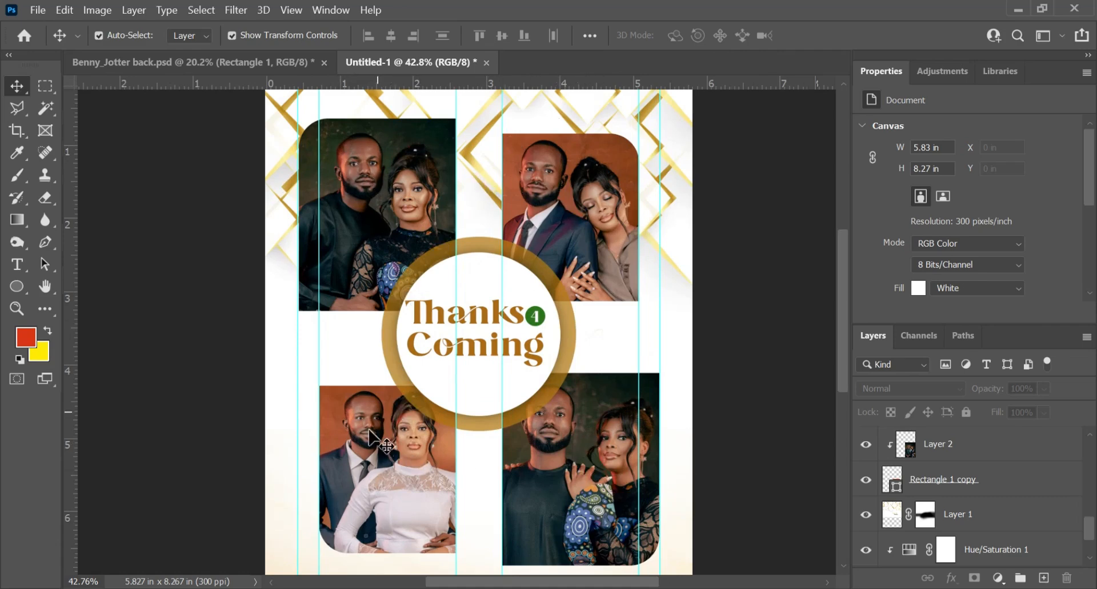
Leave no layer selected and hide the vertical guides across the jotter cover for a clean view
scroll(400, 514, "up", 1)
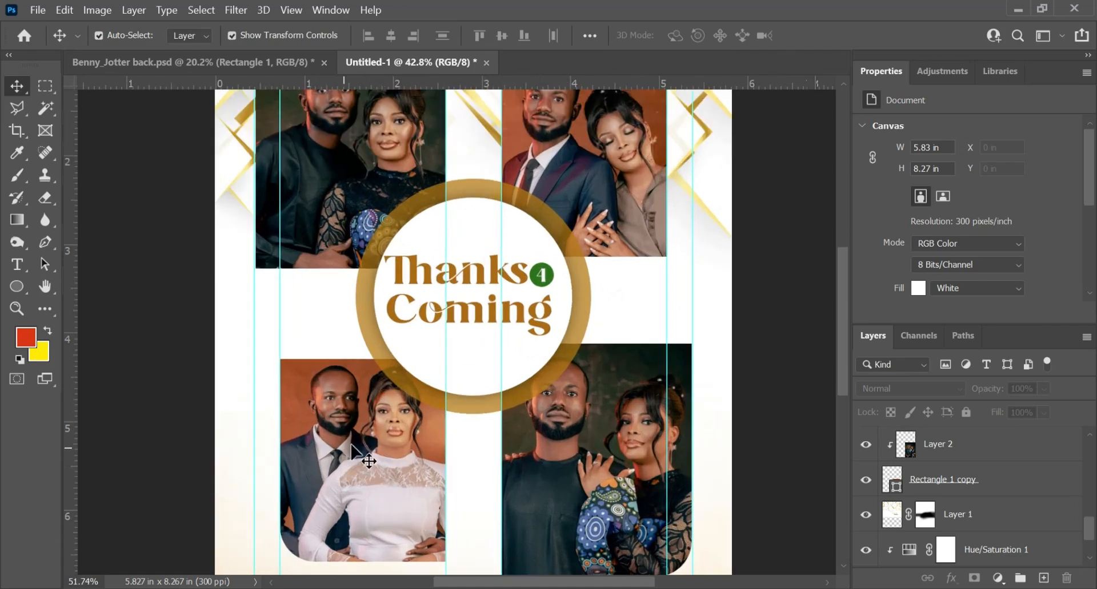
key("ctrl+v")
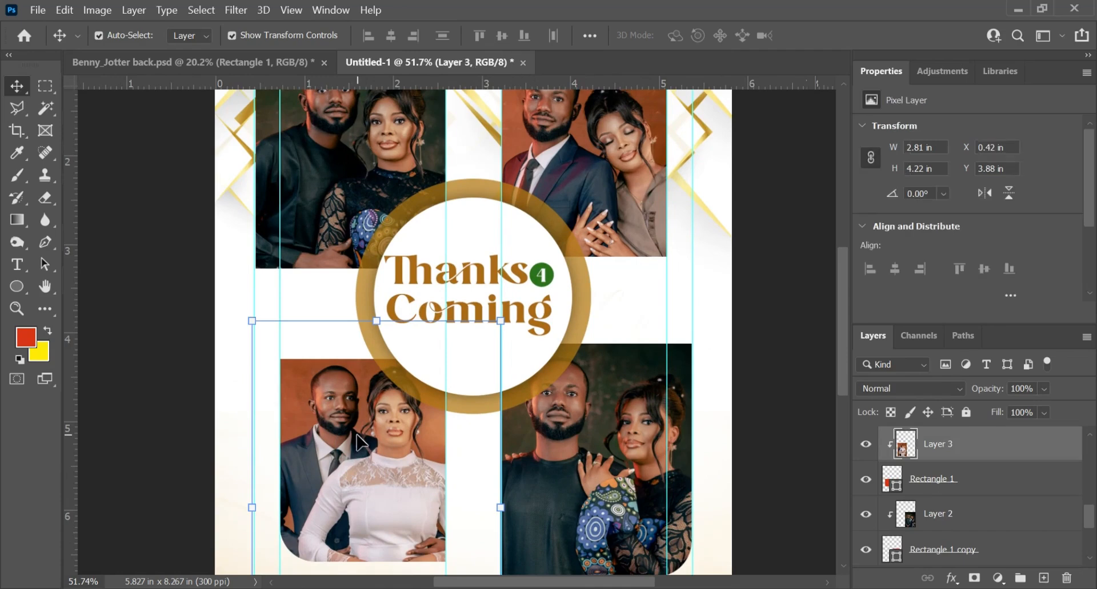
scroll(349, 390, "down", 2)
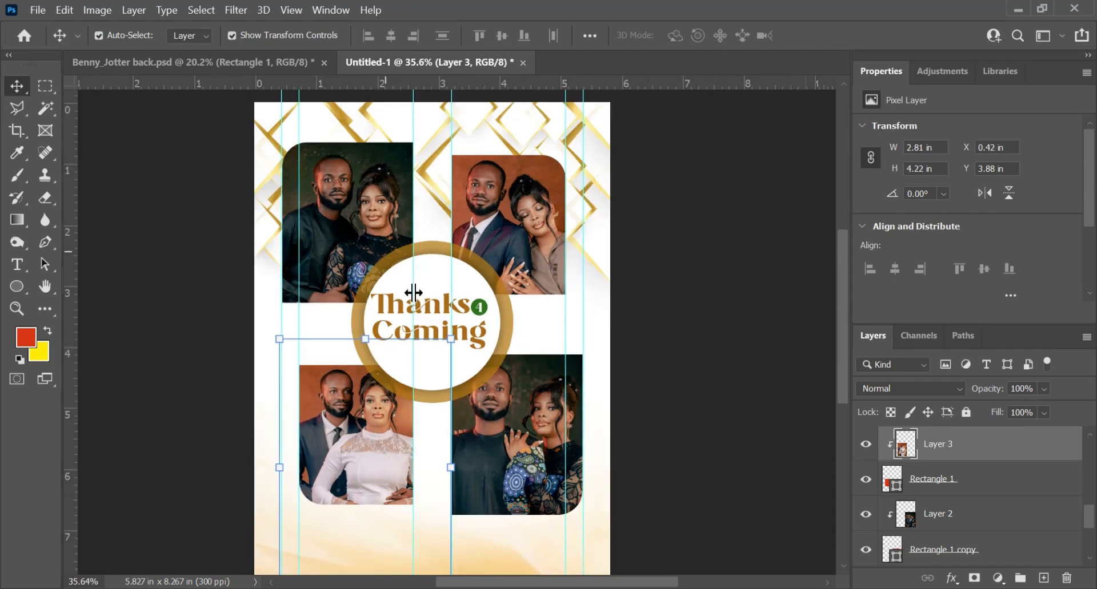
left_click(157, 240)
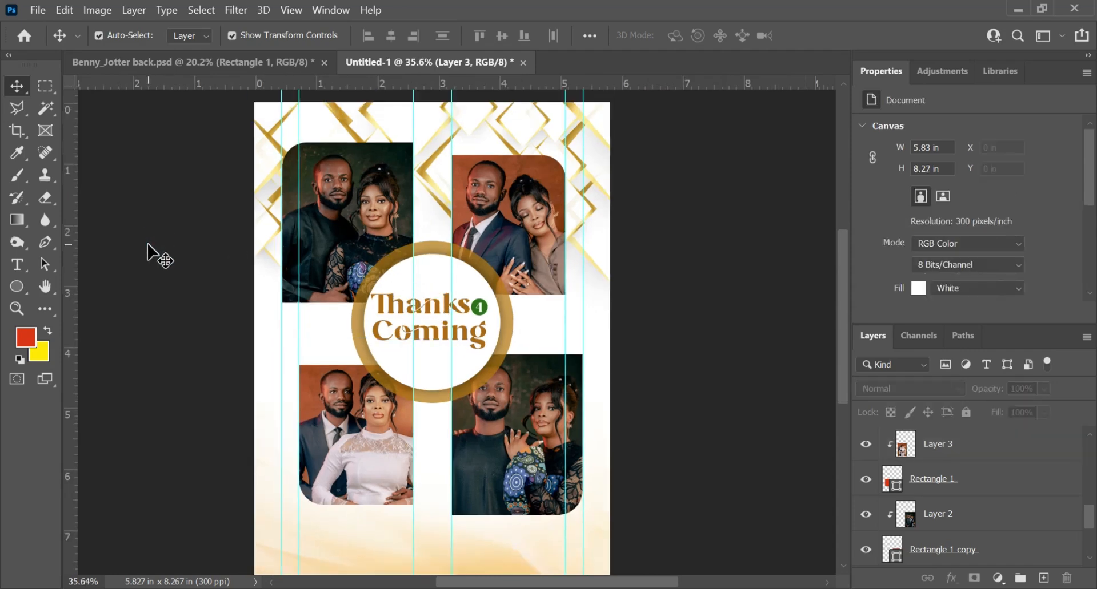
scroll(149, 250, "down", 1)
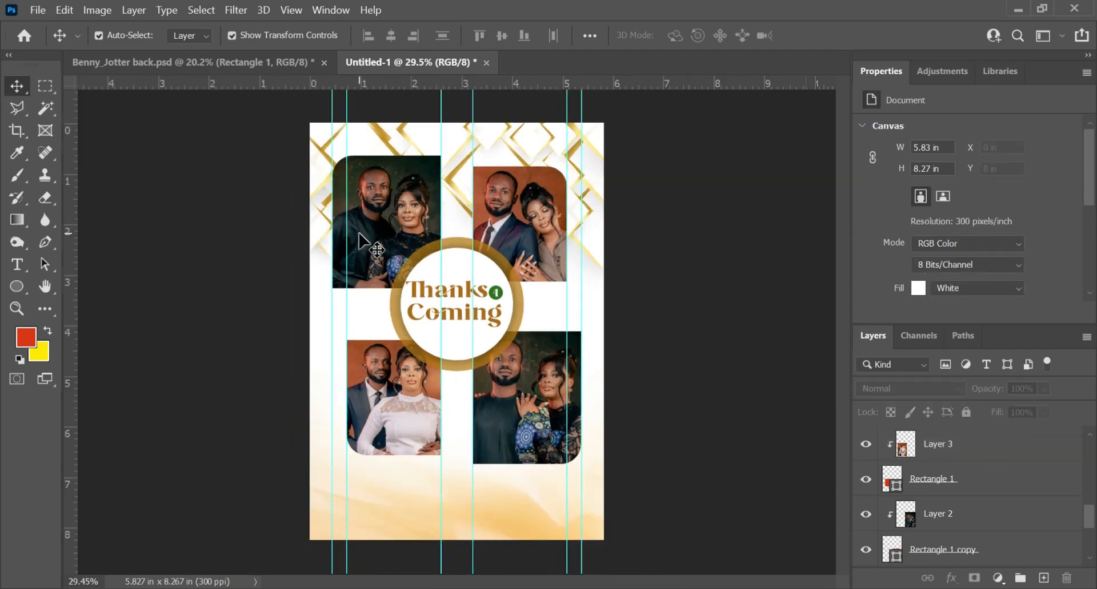
key("ctrl")
key("ctrl+semicolon")
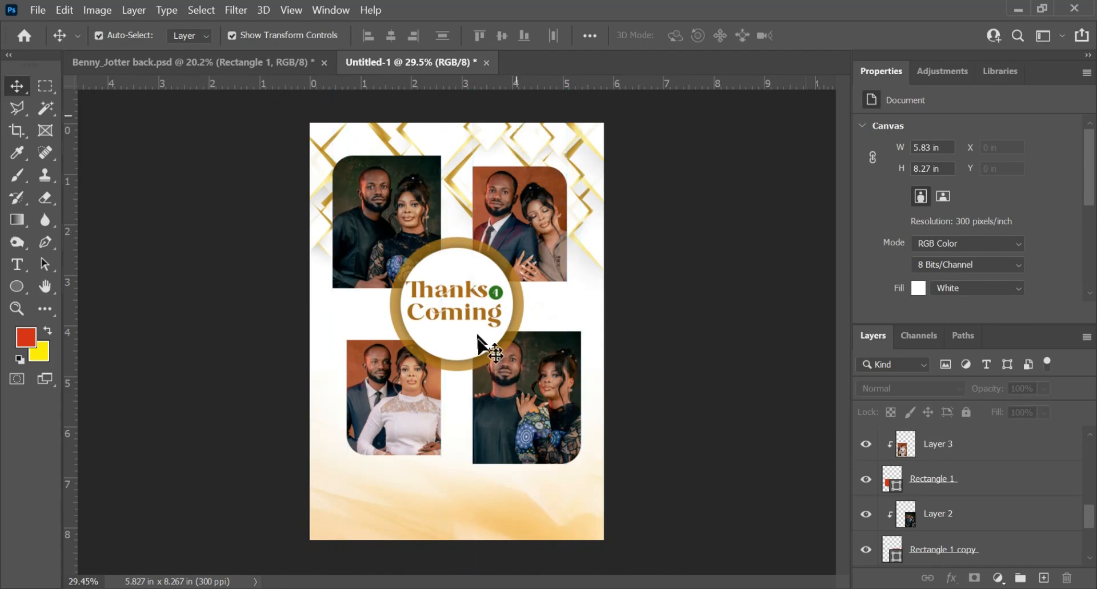
Examine the cover without guides, checking the four framed photos, the "Thanks 4 Coming" badge and the gold petal background
scroll(543, 303, "up", 1)
scroll(534, 285, "up", 1)
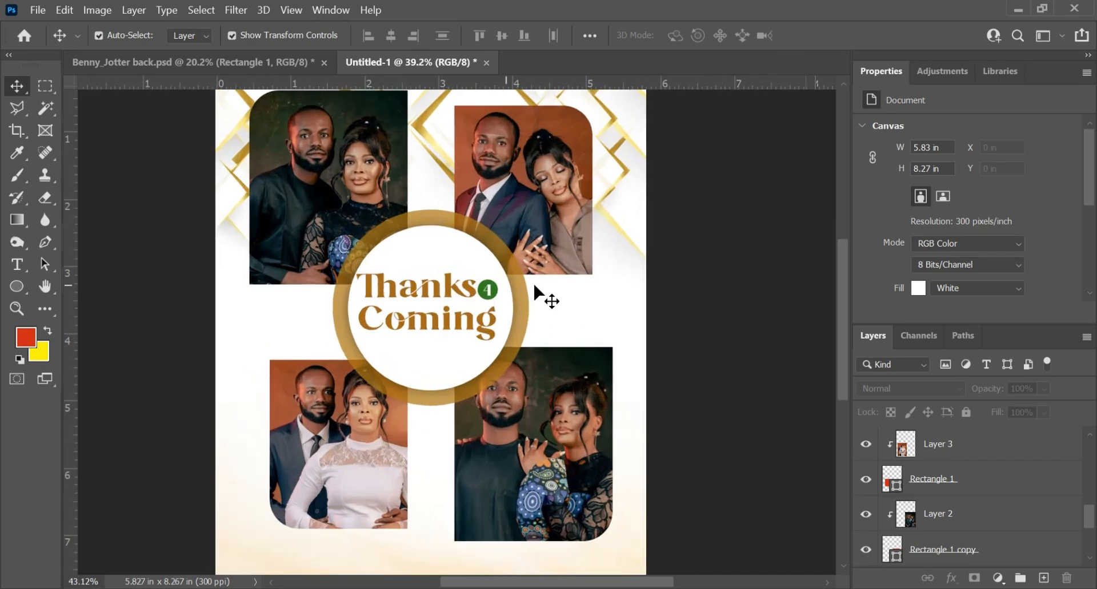
scroll(510, 279, "down", 2)
scroll(508, 278, "up", 2)
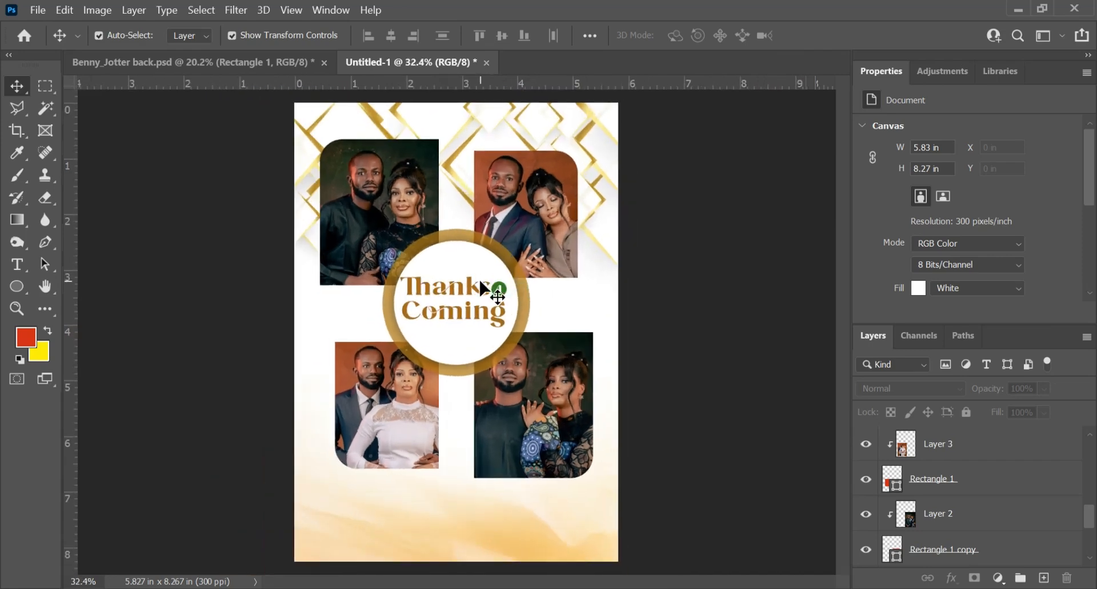
scroll(479, 294, "down", 1)
scroll(320, 290, "up", 2)
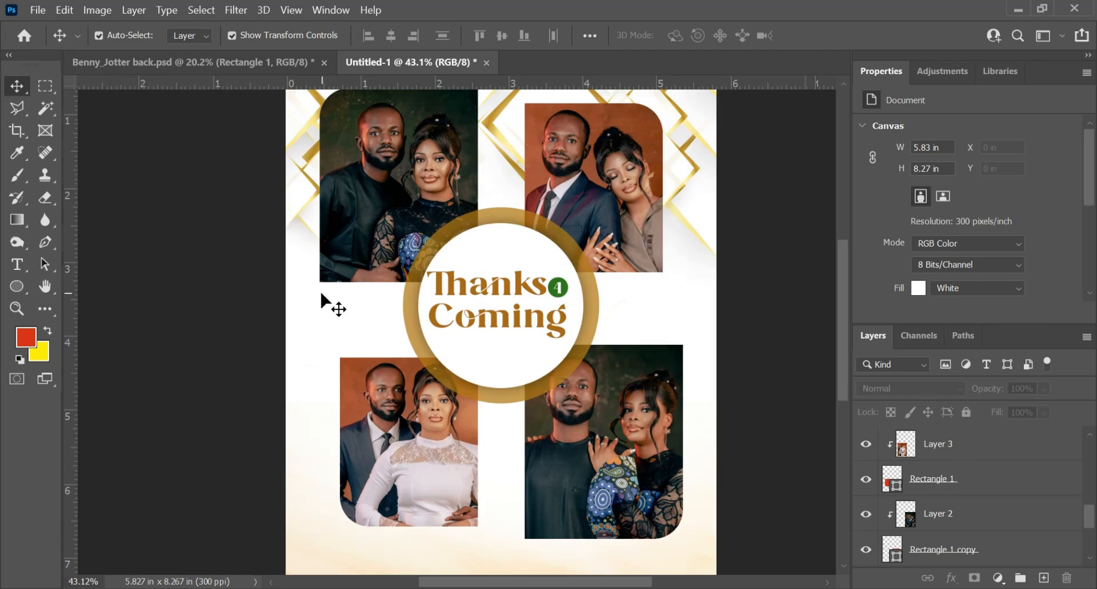
scroll(321, 290, "down", 1)
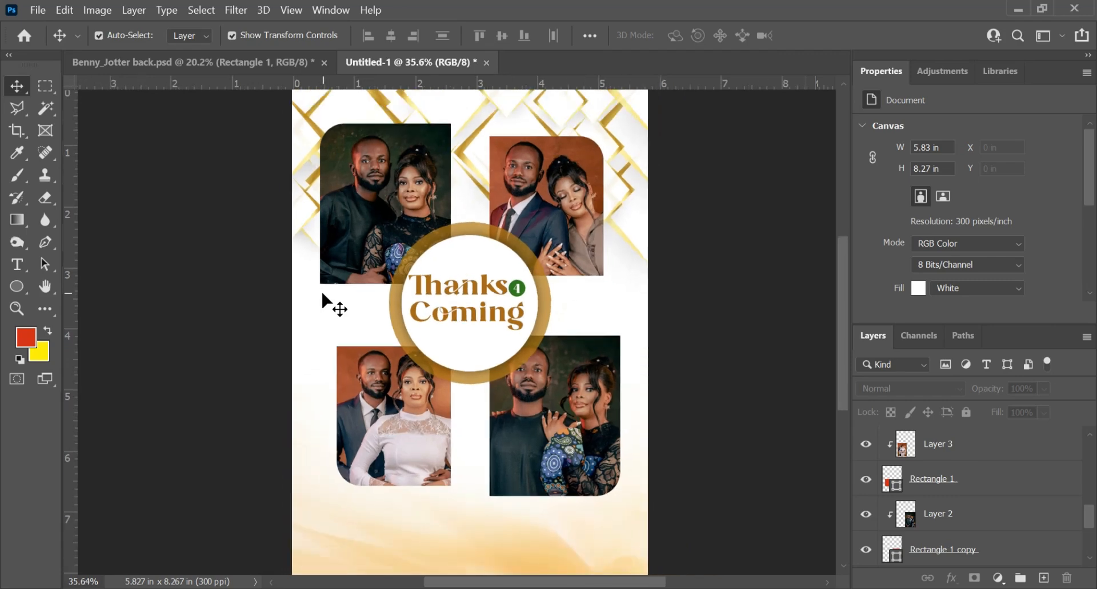
scroll(322, 295, "down", 1)
scroll(365, 311, "up", 1)
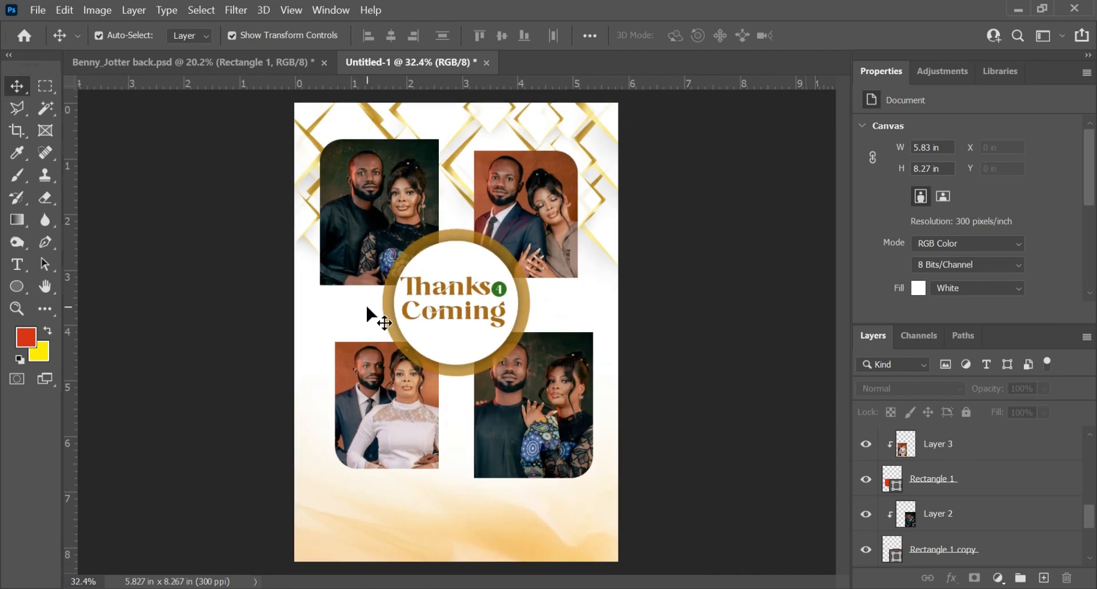